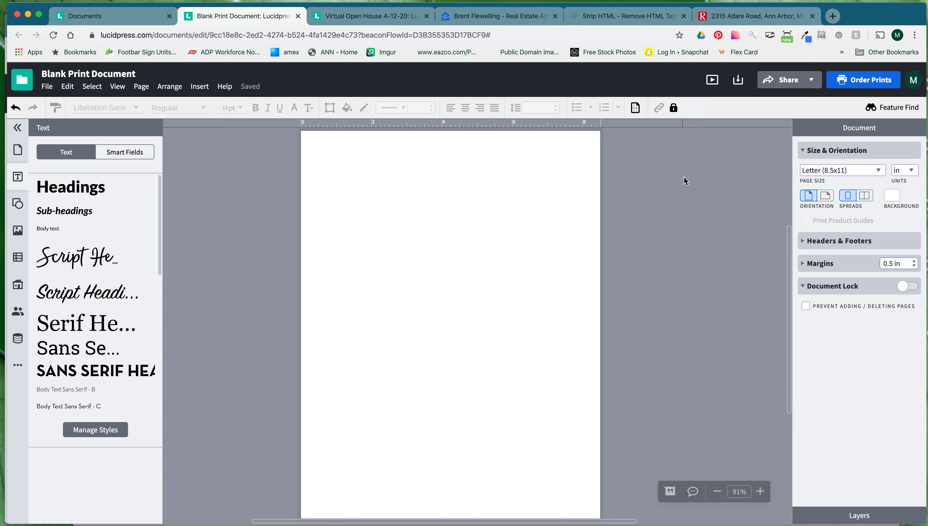
Set the page to a custom 8.5 × 11 in size with units kept in inches.
left_click(875, 172)
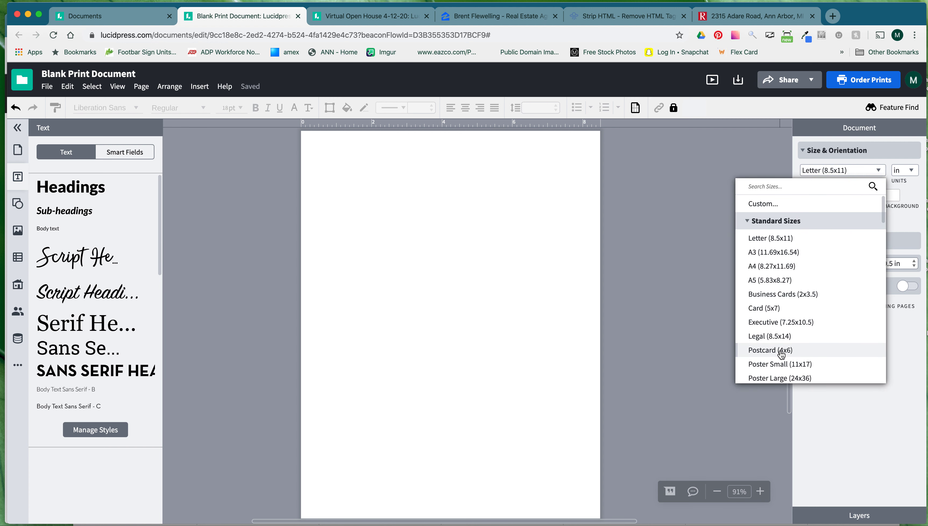
left_click(765, 204)
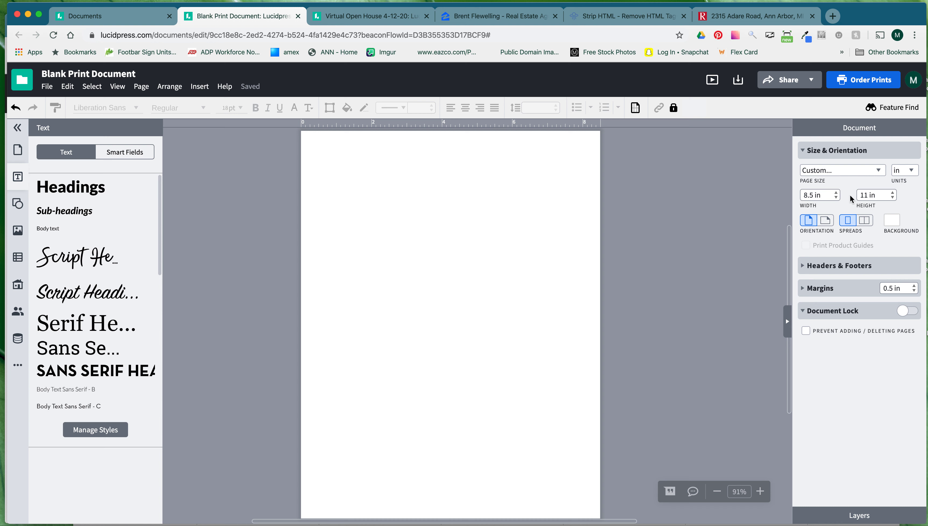
left_click(907, 171)
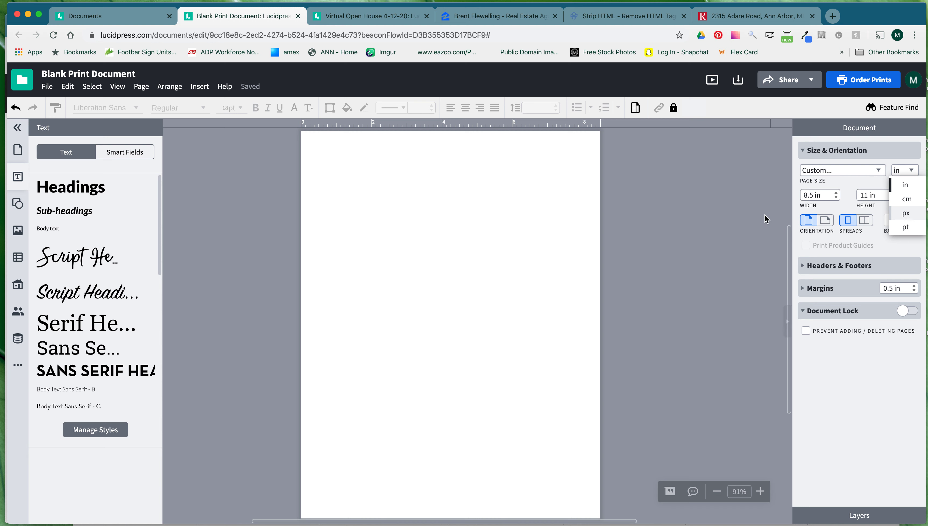
left_click(769, 219)
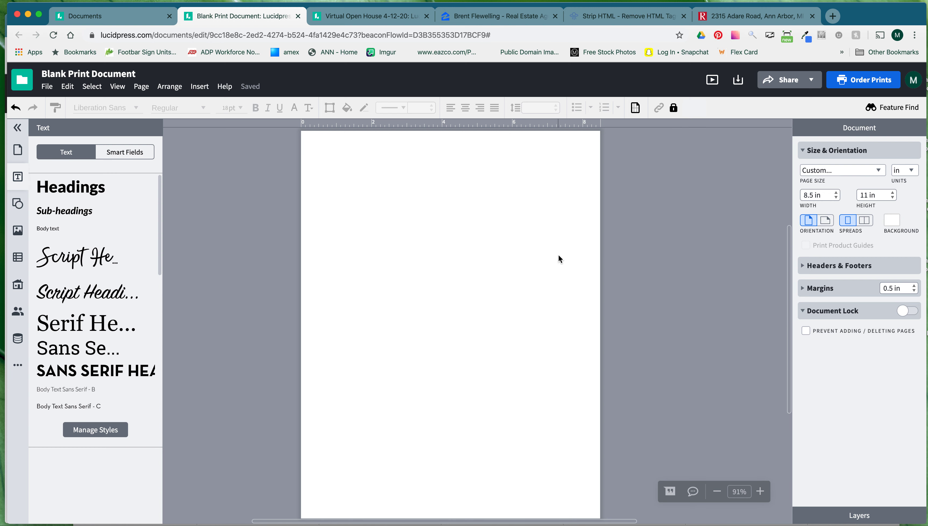
scroll(512, 259, "up", 2)
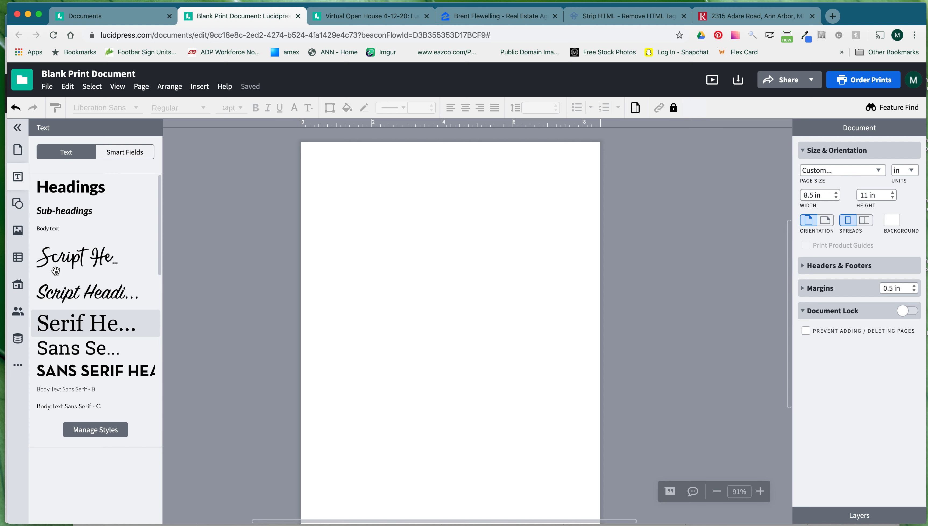
Place three outline circles from the Shapes library, one near the top-left and two lower down.
left_click(17, 203)
left_click_drag(51, 195, 457, 308)
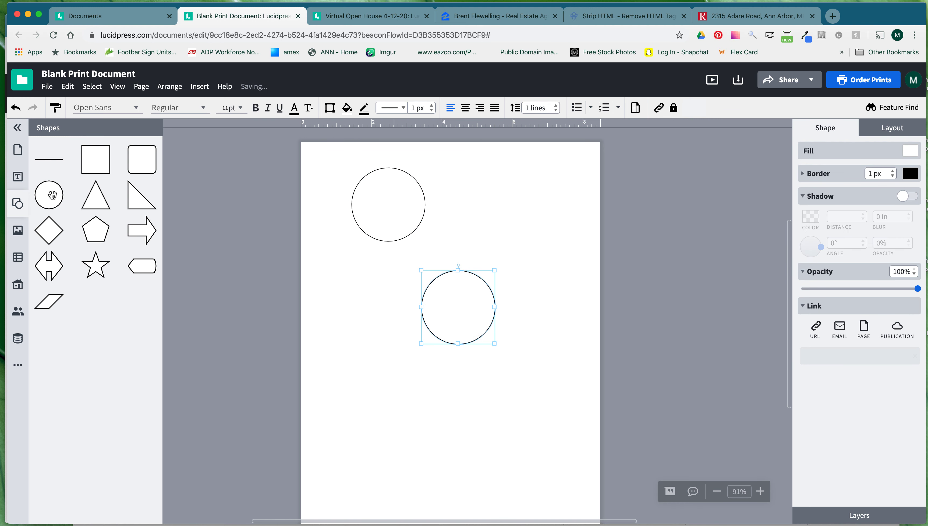
left_click_drag(53, 195, 394, 361)
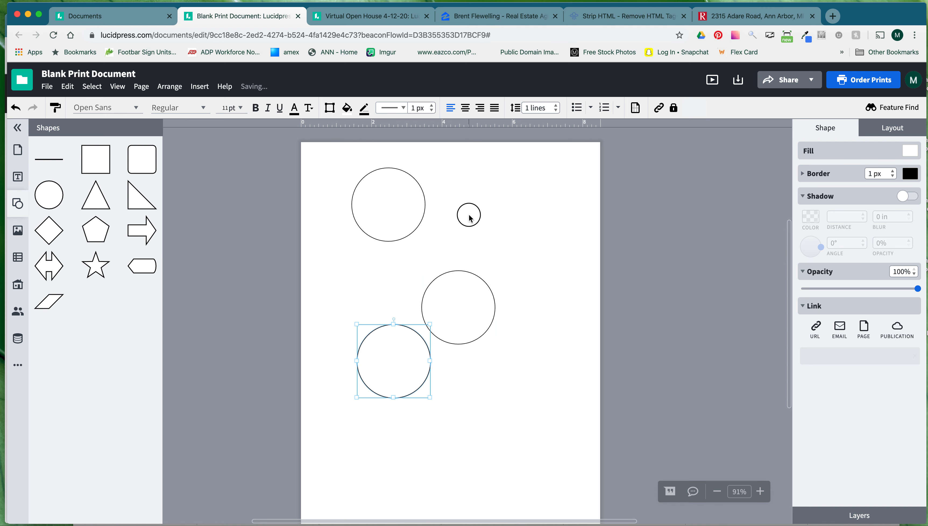
left_click(469, 214)
left_click_drag(449, 318, 498, 334)
left_click_drag(390, 209, 384, 229)
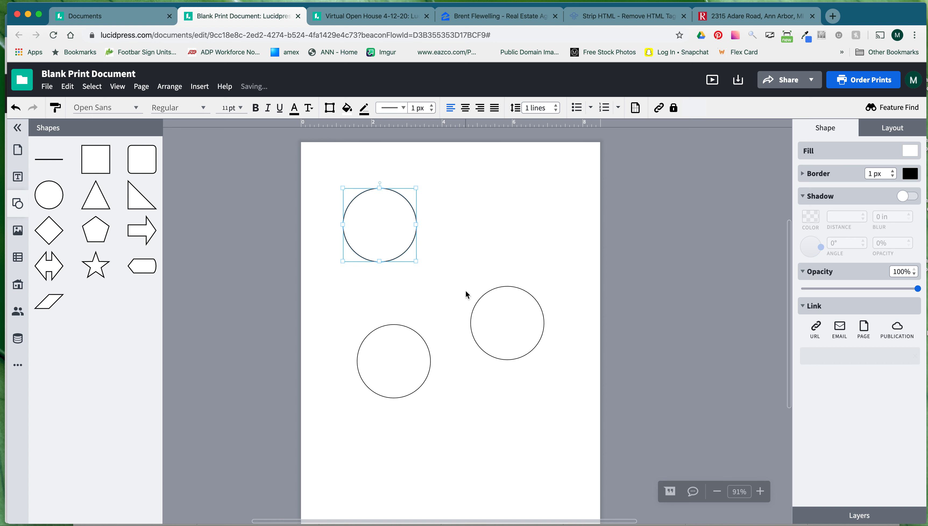
scroll(393, 224, "left", 1)
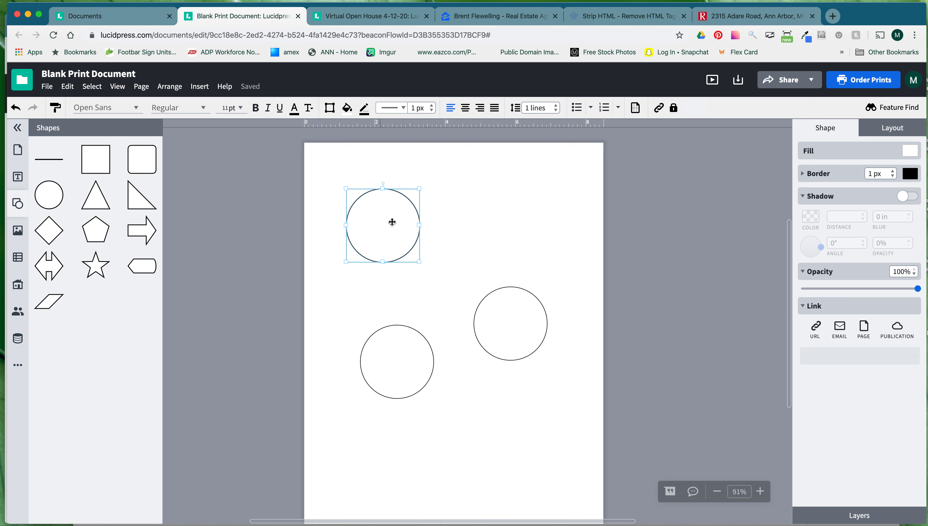
Give the top-left circle an image fill using the 'I love referrals from anywhere' globe PNG.
left_click(909, 154)
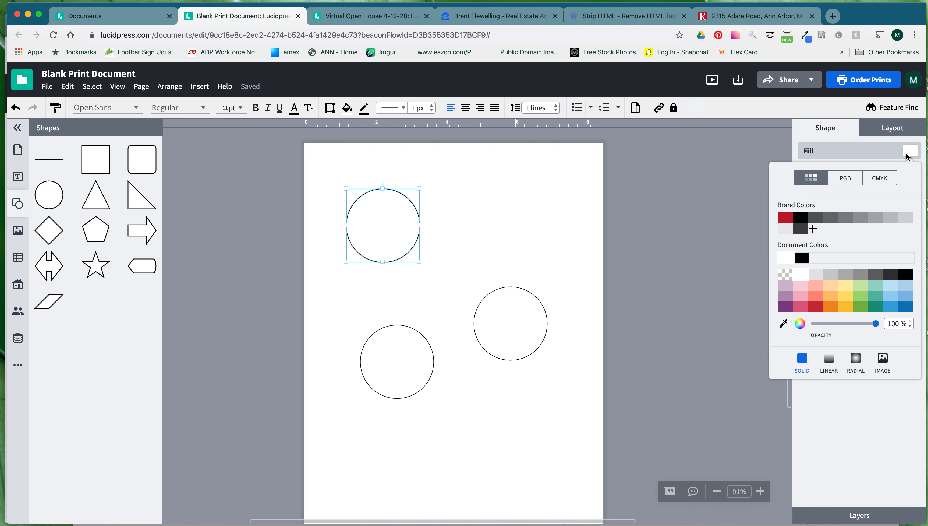
left_click(883, 361)
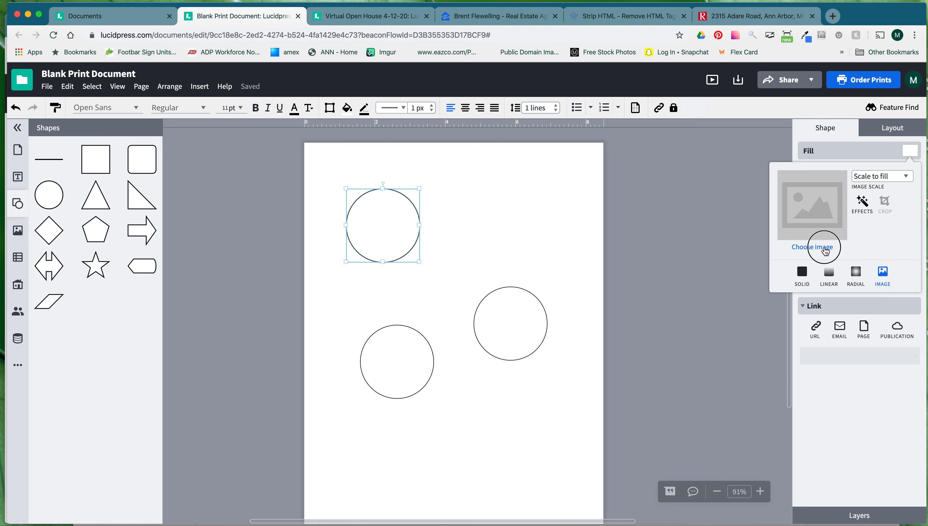
left_click(823, 248)
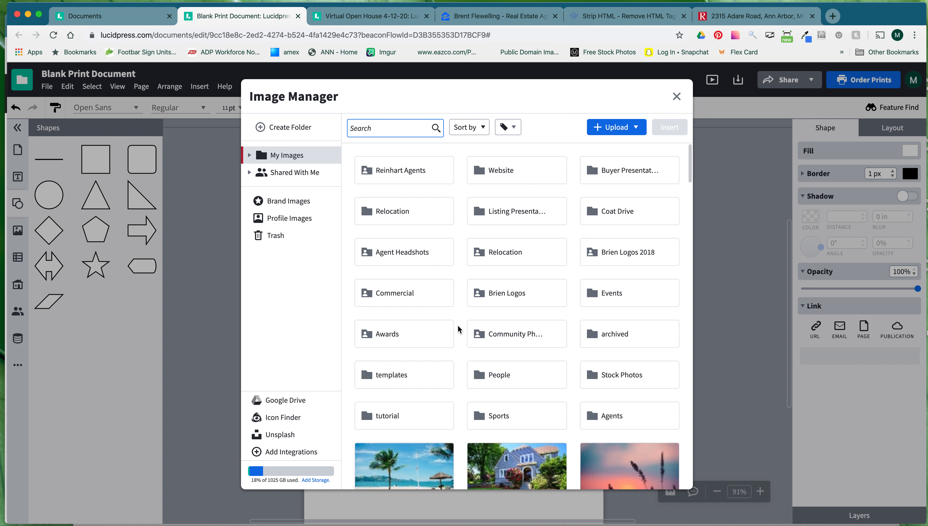
left_click(618, 132)
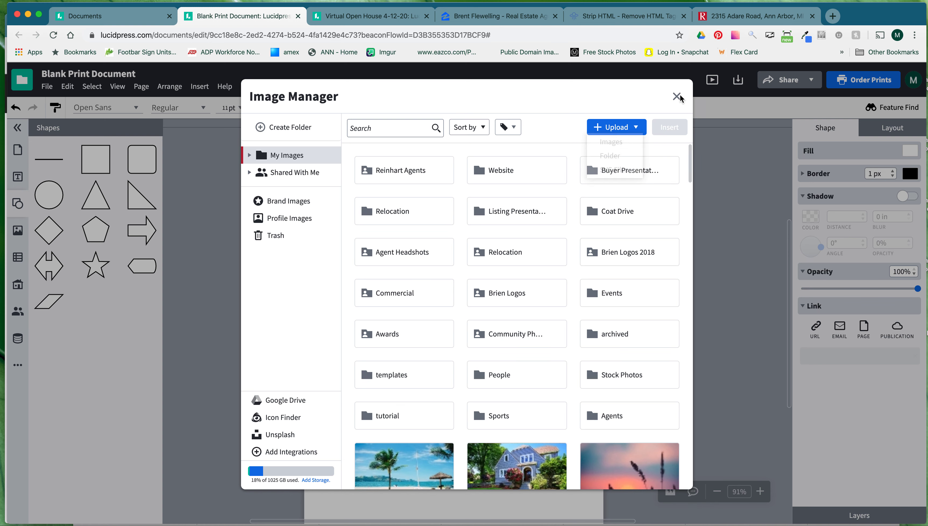
left_click(677, 97)
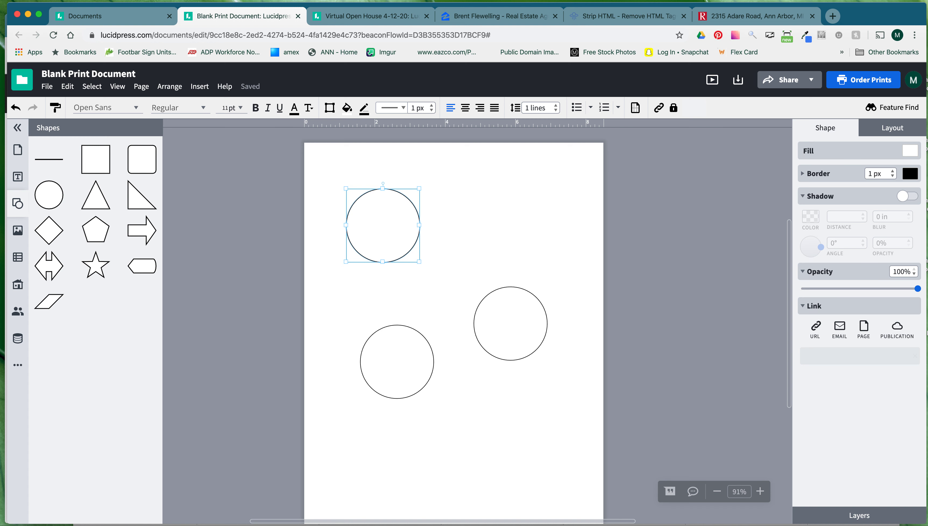
left_click_drag(53, 436, 386, 225)
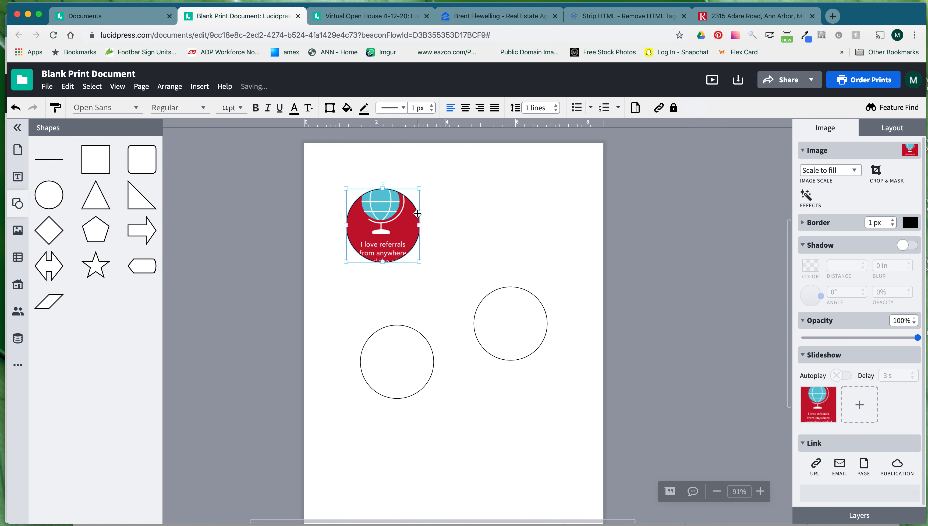
Replace the top circle's picture with the blue house photo from the Image Manager.
left_click(910, 152)
scroll(457, 316, "down", 5)
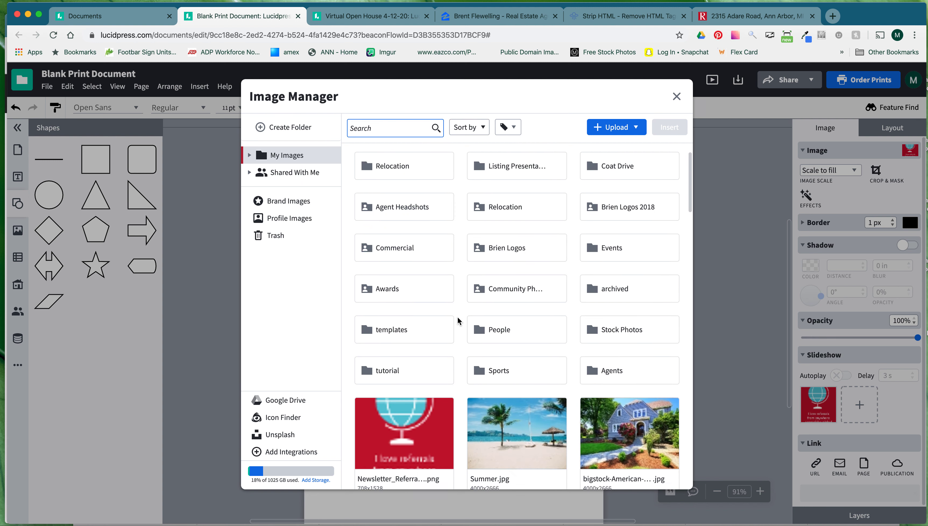
double_click(612, 267)
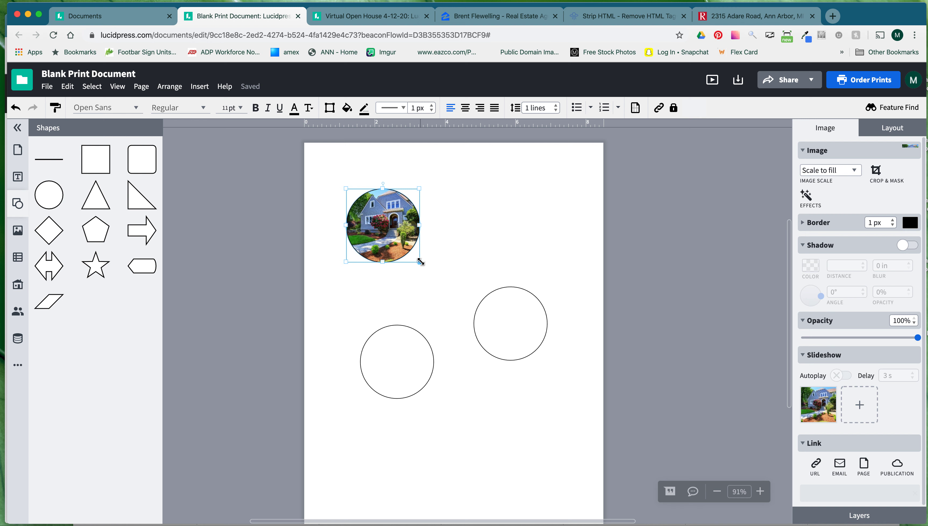
Move the right circle down level with the lower-left one, undoing a distorted enlargement.
left_click_drag(495, 338, 502, 381)
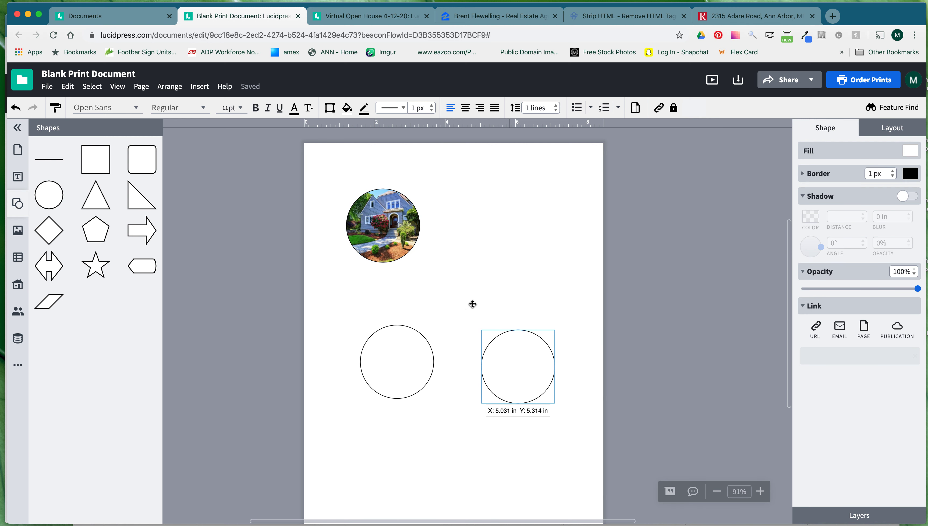
left_click(393, 223)
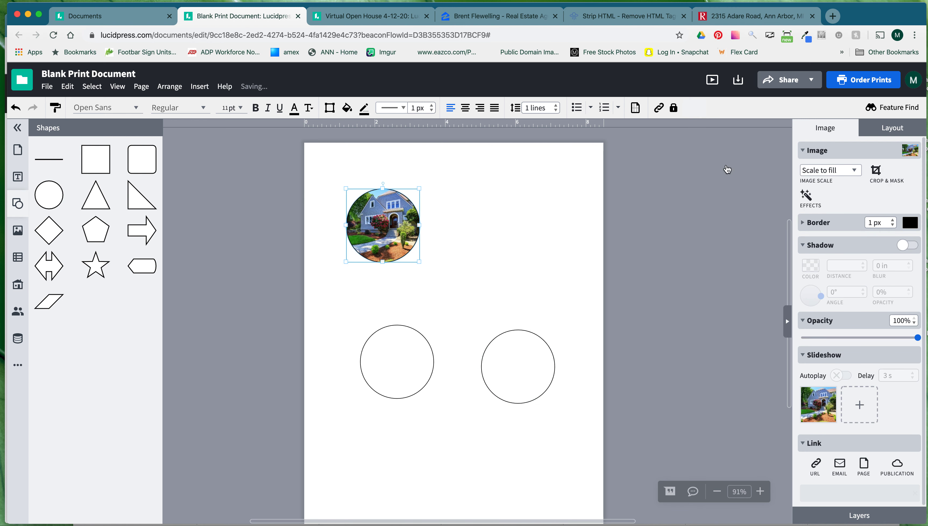
left_click_drag(420, 261, 567, 333)
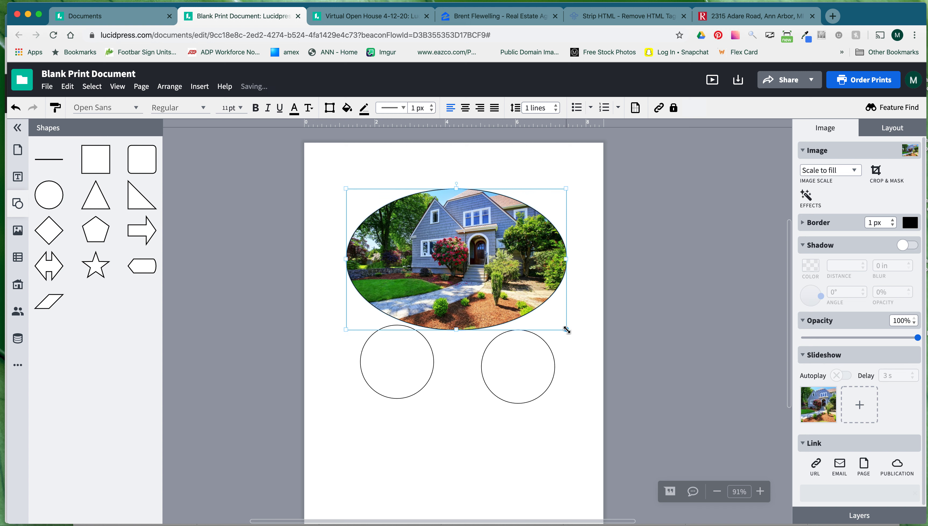
key("super+z")
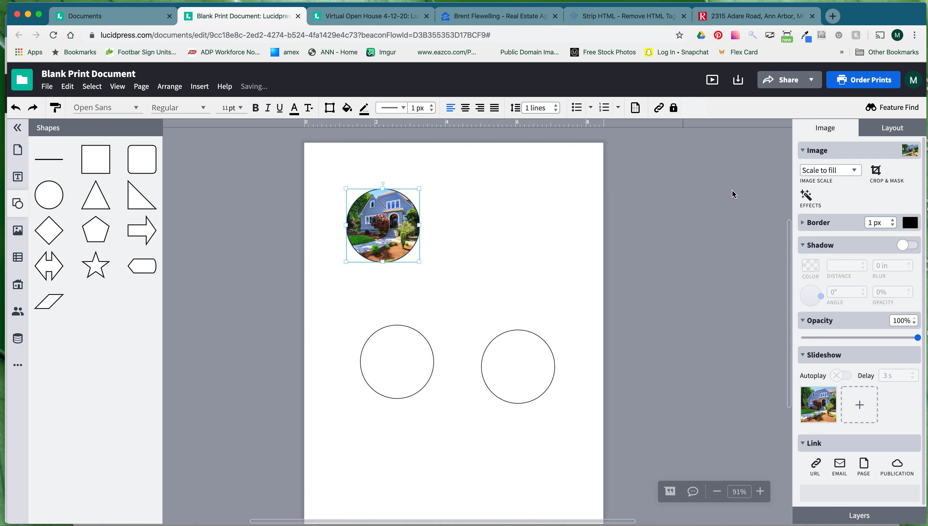
Lock the aspect ratio, enlarge the house circle to 5.811 in square, and move it top-left.
left_click(875, 133)
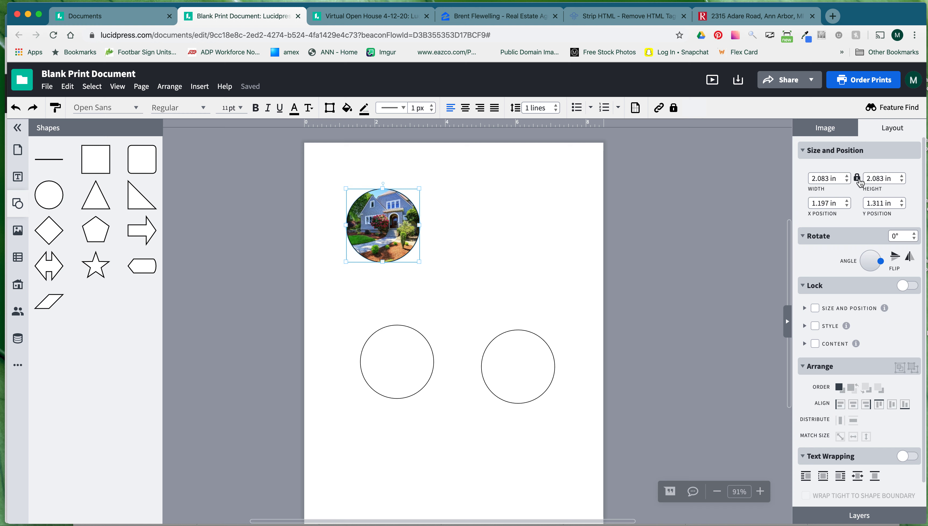
left_click(857, 179)
left_click_drag(420, 265, 551, 374)
left_click_drag(441, 239, 420, 223)
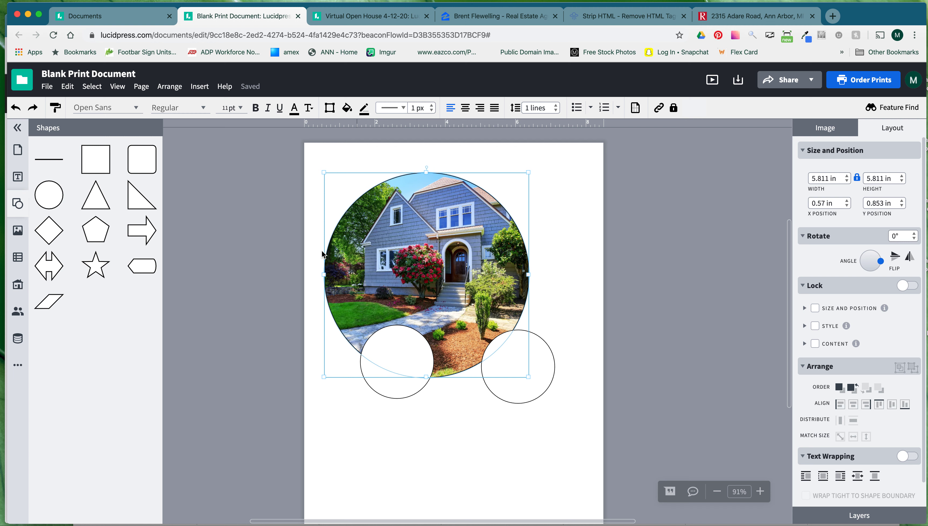
Crop the house photo inside its circle, scaling it to 8.925 × 5.949 in and shifting it up-left.
right_click(433, 242)
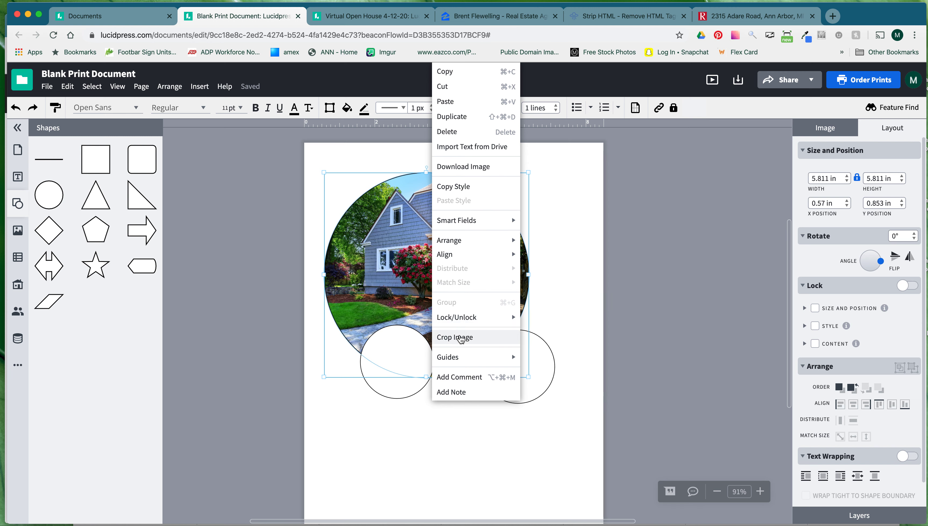
left_click(458, 338)
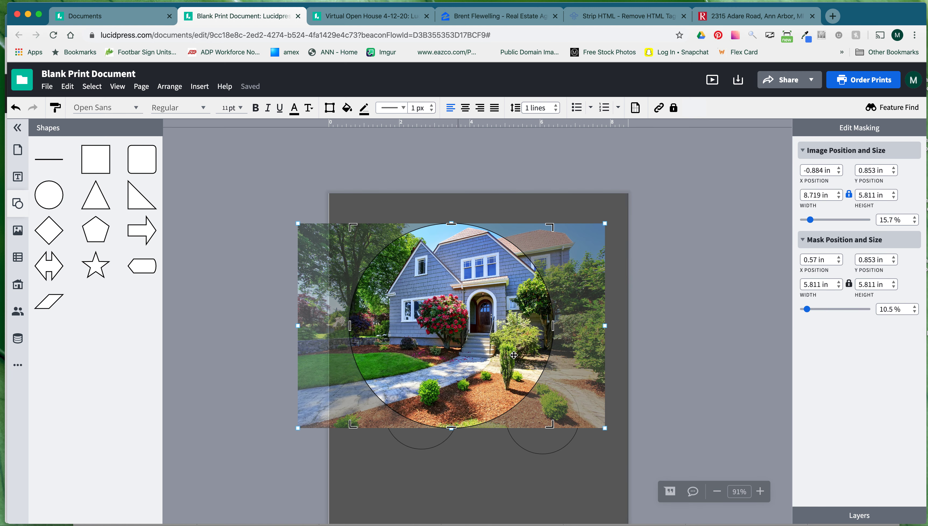
left_click_drag(506, 351, 486, 349)
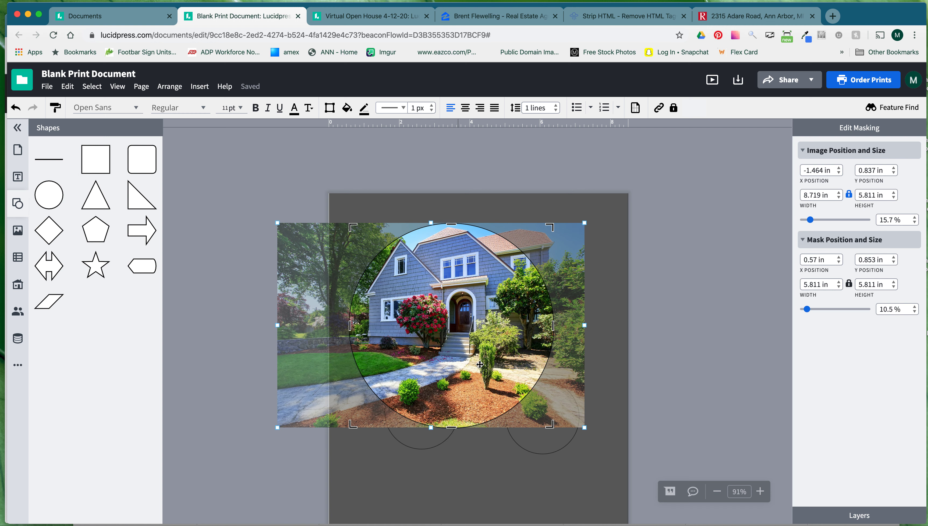
left_click_drag(454, 297, 452, 297)
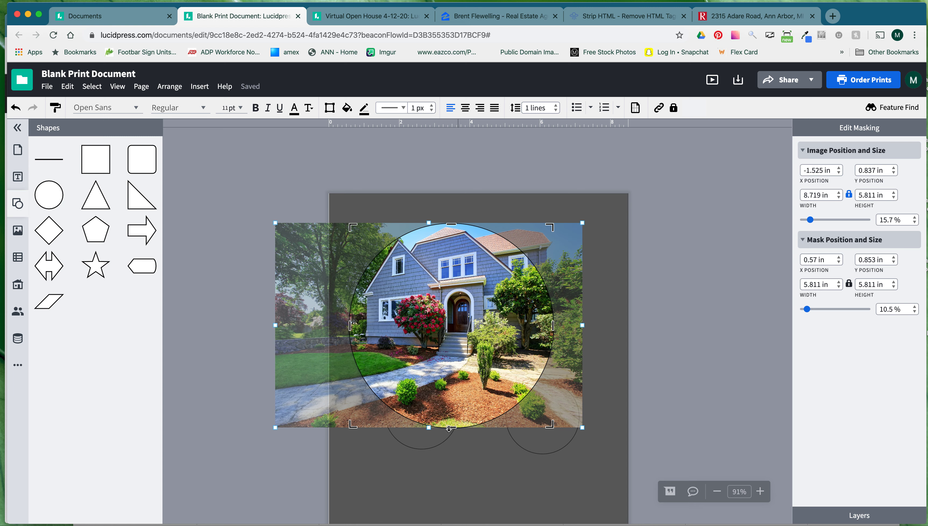
left_click_drag(584, 429, 589, 432)
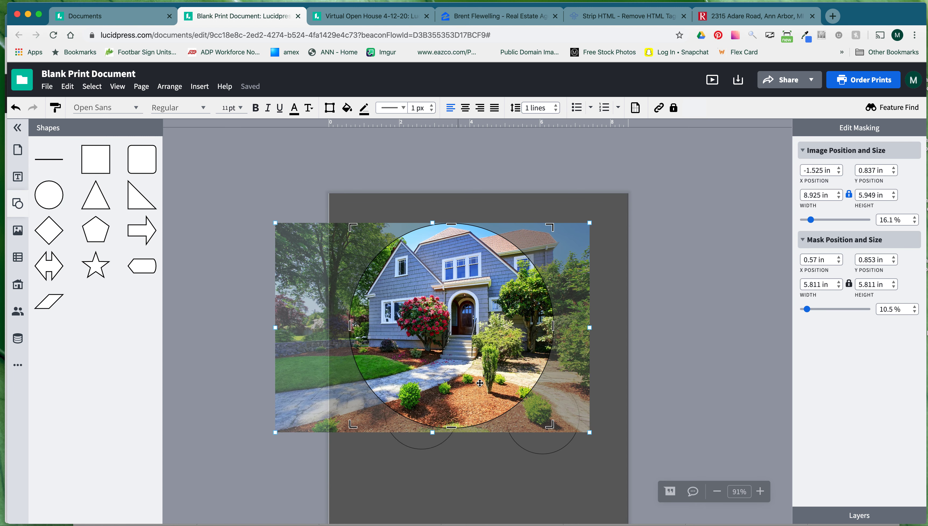
left_click_drag(480, 383, 478, 381)
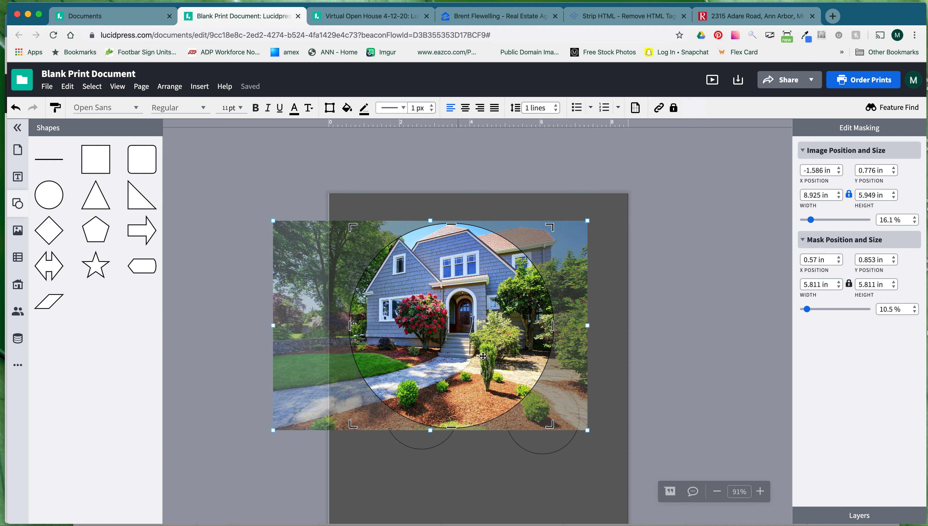
key("Return")
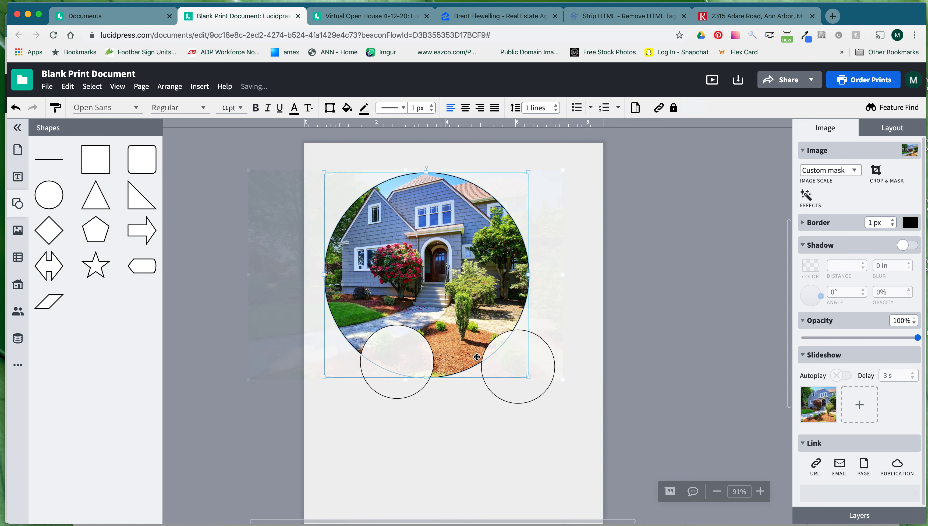
Fill the lower-left circle with the modern living-room stock photo.
left_click(446, 284)
left_click_drag(446, 283, 440, 276)
left_click(399, 386)
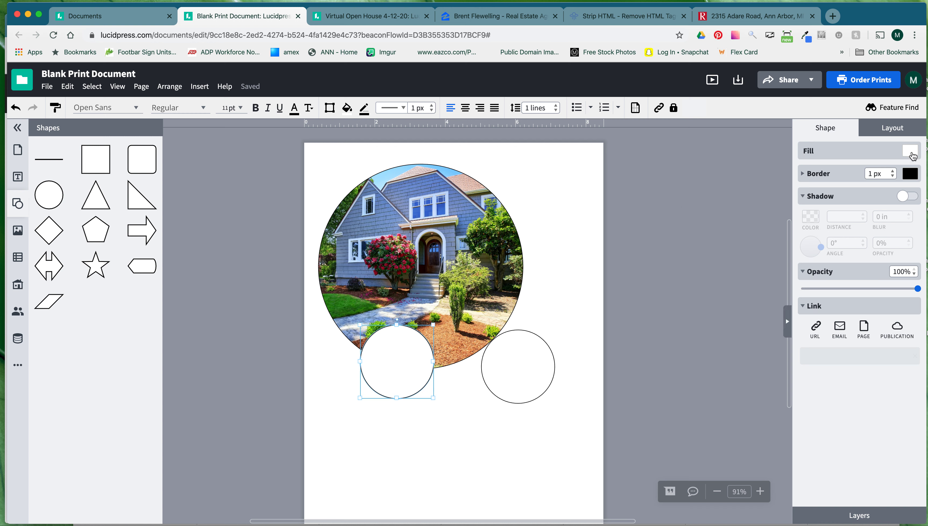
left_click(911, 152)
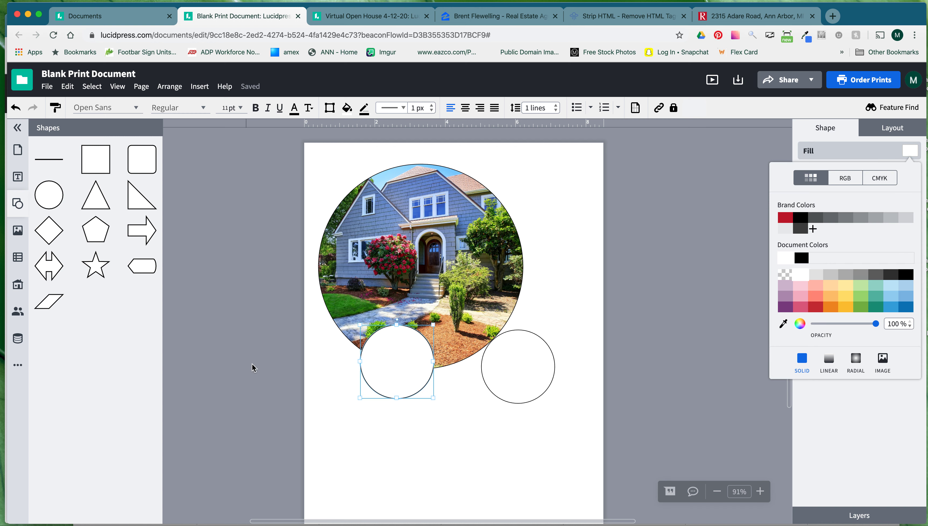
left_click(885, 364)
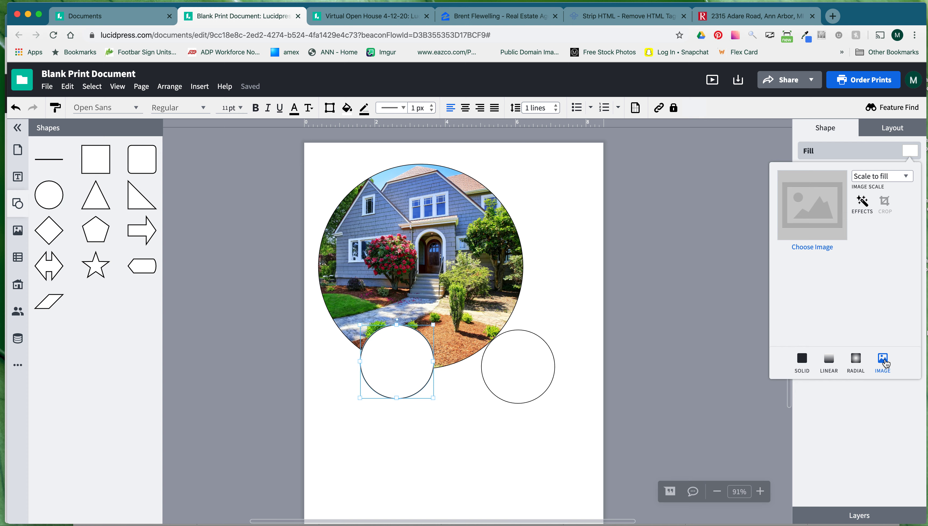
left_click(830, 248)
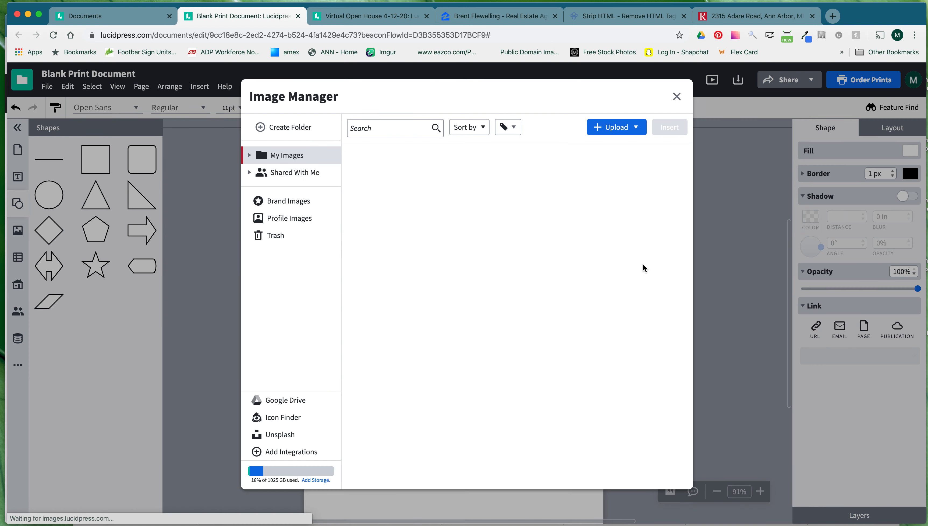
left_click(633, 369)
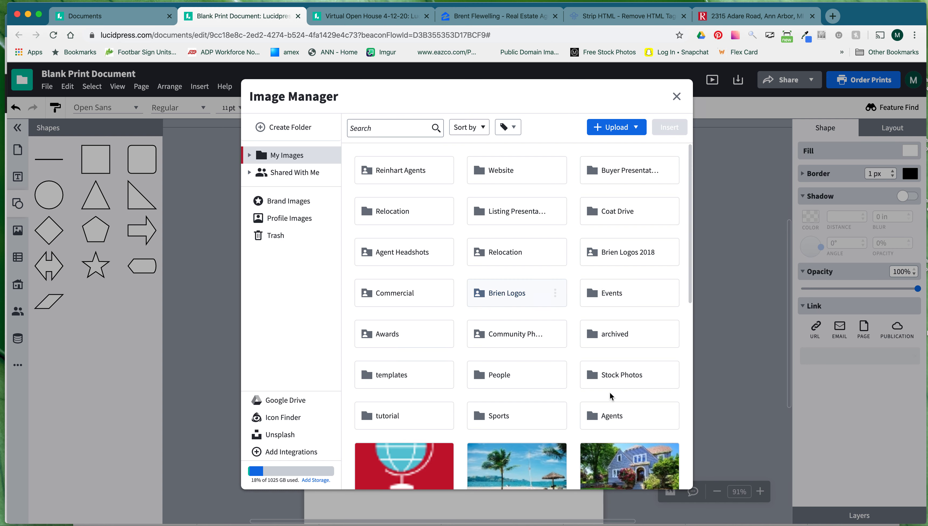
left_click(615, 375)
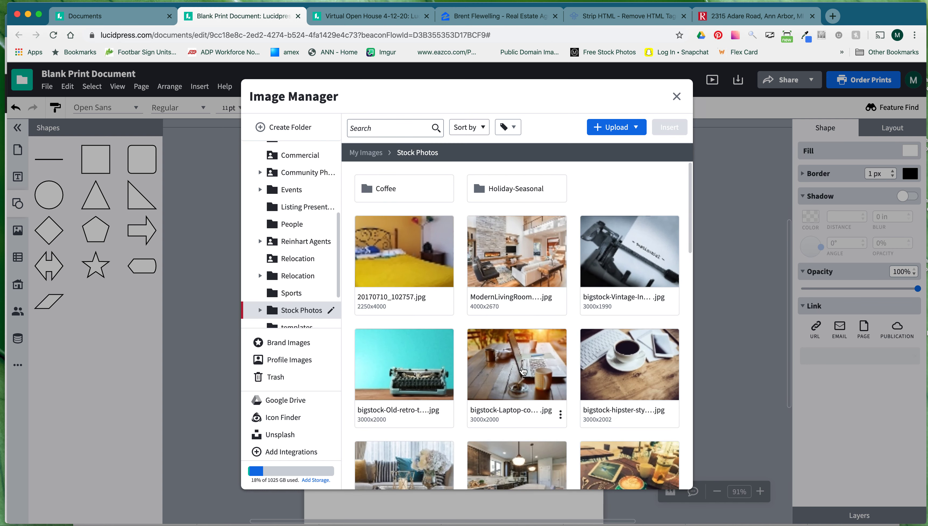
double_click(500, 265)
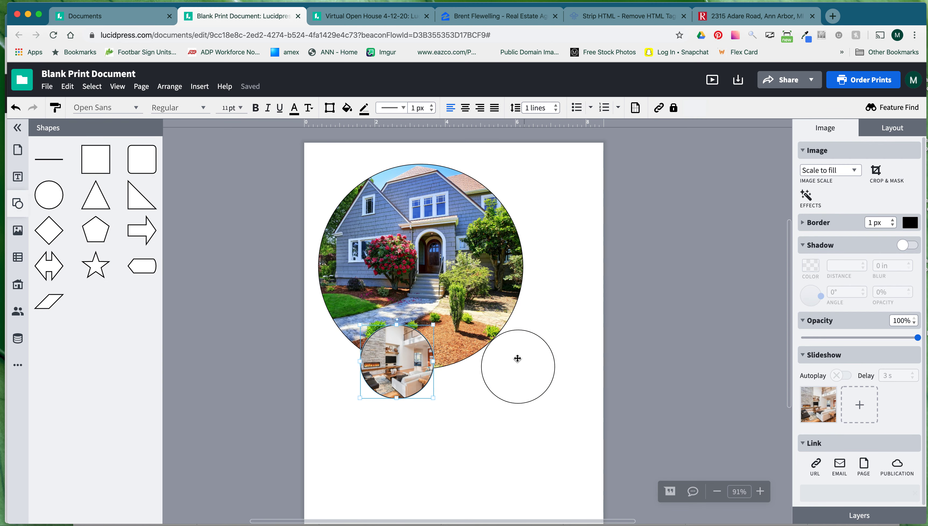
Fill the remaining empty circle with the kitchen stock photo.
left_click(503, 360)
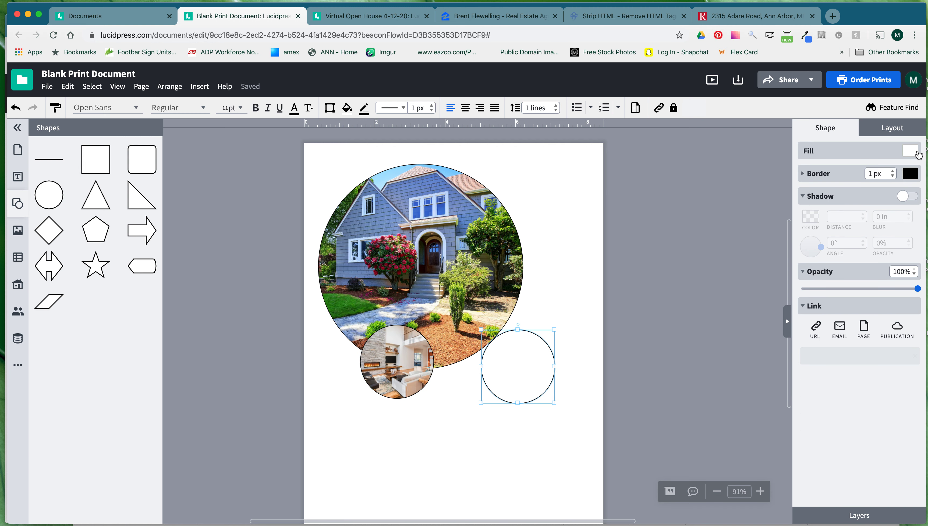
left_click(911, 150)
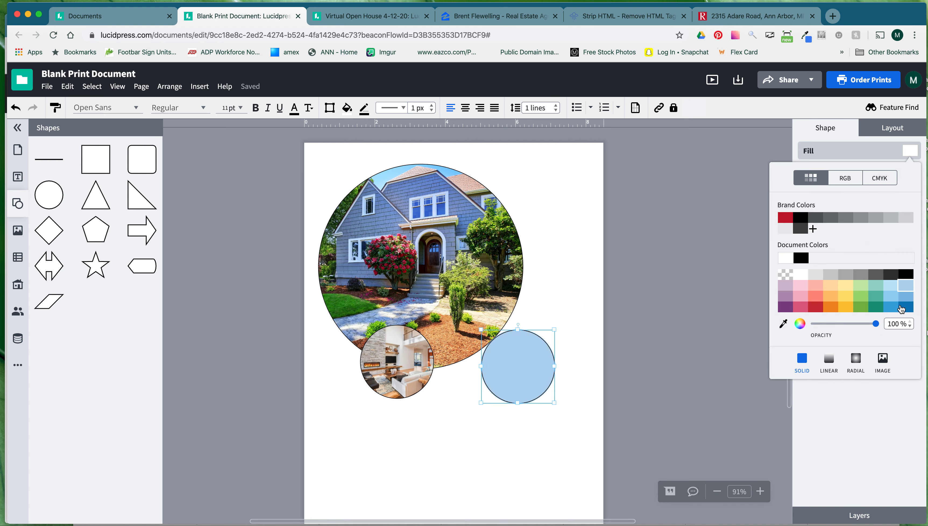
left_click(882, 358)
left_click(825, 247)
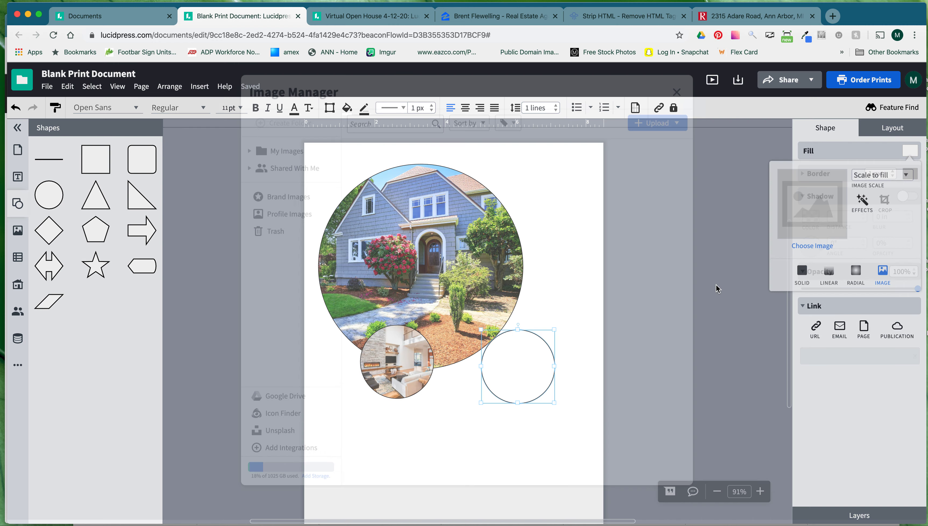
double_click(626, 374)
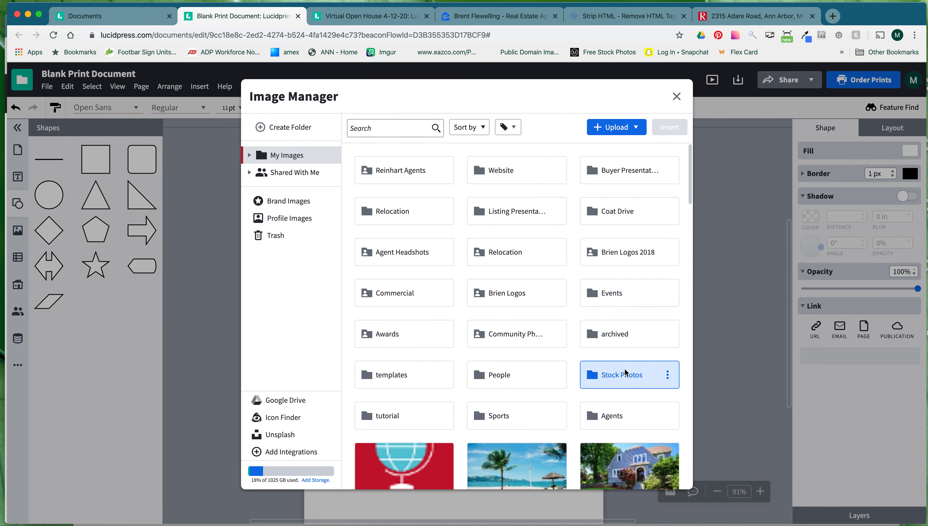
scroll(578, 362, "down", 2)
double_click(532, 398)
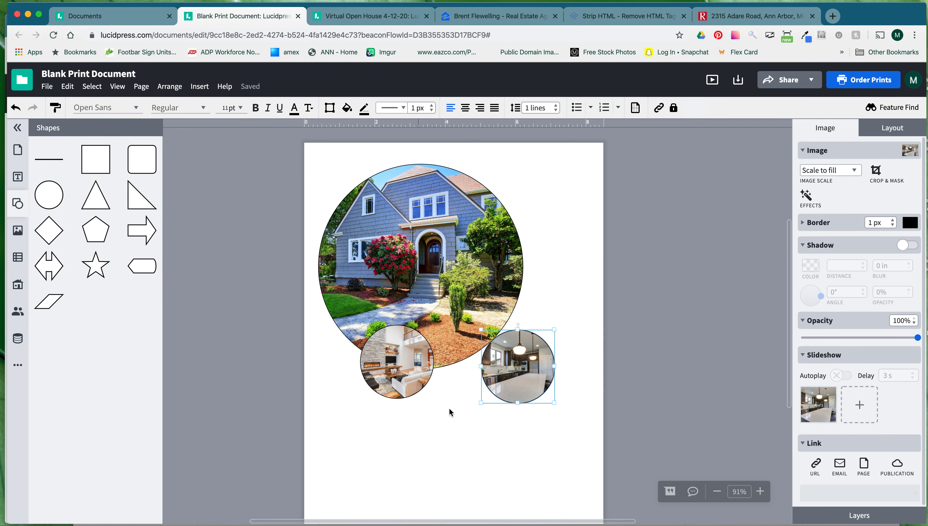
Enlarge the living-room and kitchen circles together with the aspect ratio locked.
left_click_drag(520, 380, 501, 376)
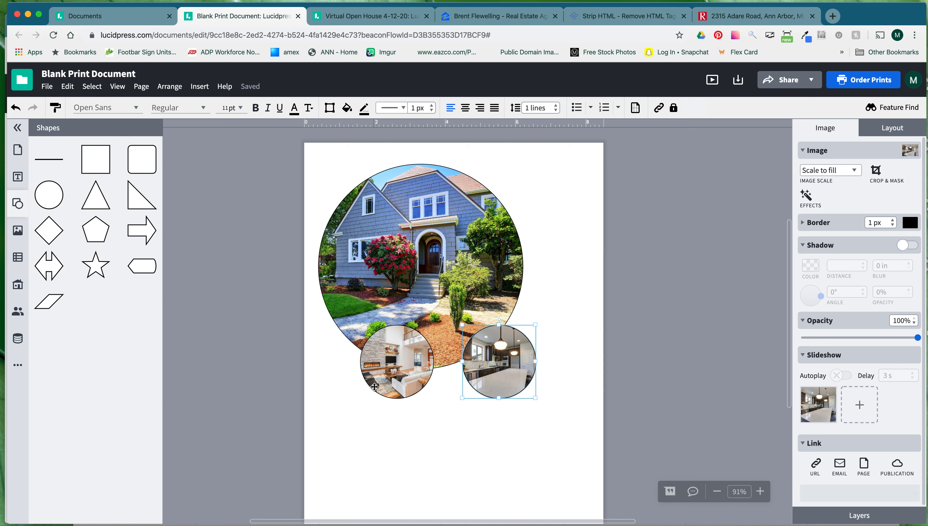
left_click(393, 367, "shift")
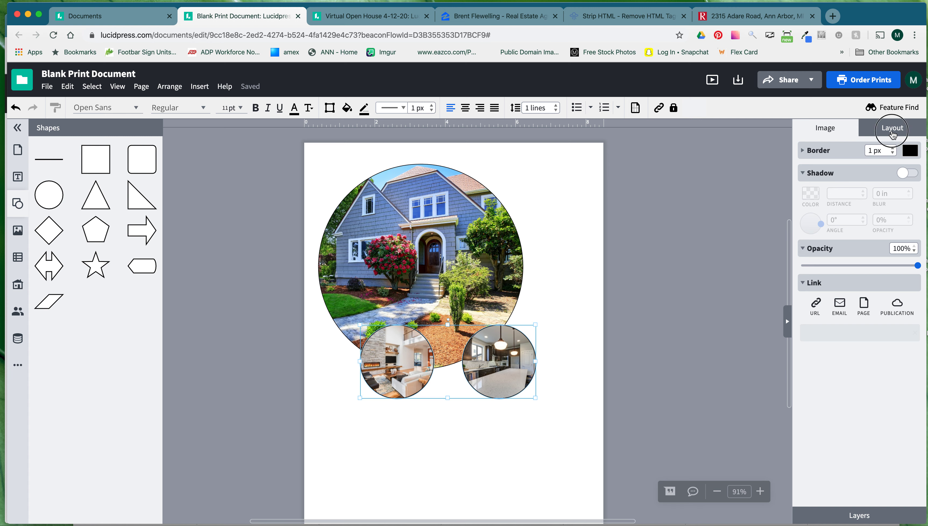
left_click(892, 128)
left_click(857, 180)
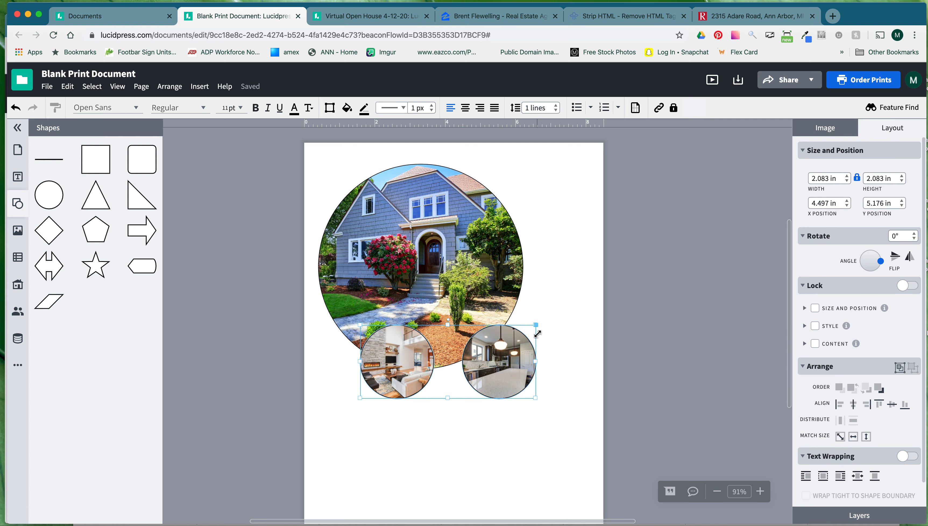
left_click_drag(538, 401, 568, 425)
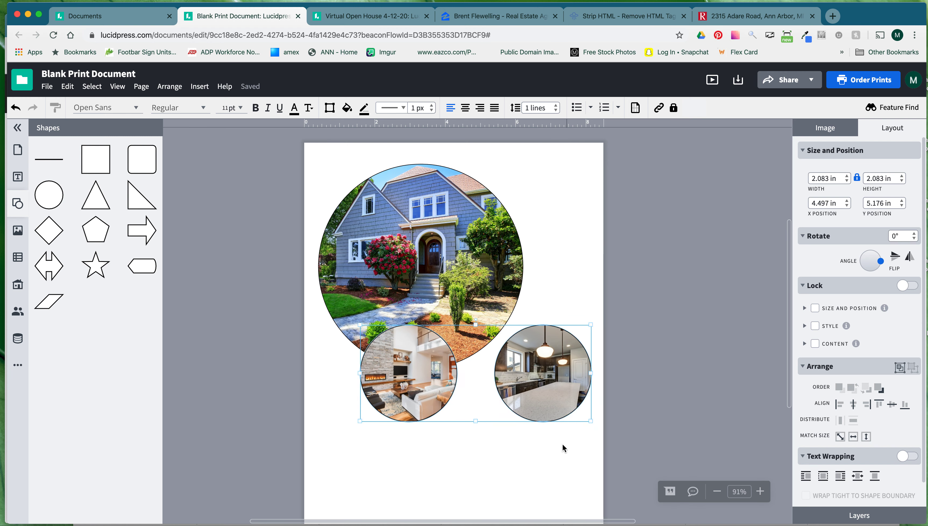
Enlarge the living-room circle to overlap the house's right side and tuck the kitchen circle below.
left_click(534, 447)
left_click(511, 387)
left_click_drag(566, 363, 511, 393)
left_click(437, 337)
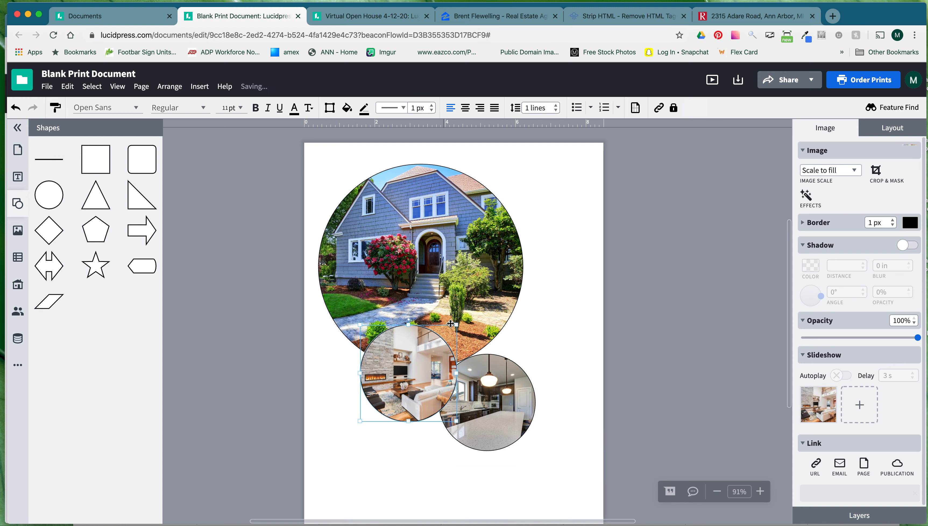
left_click_drag(456, 324, 482, 300)
left_click_drag(434, 353, 534, 320)
left_click_drag(466, 420, 439, 405)
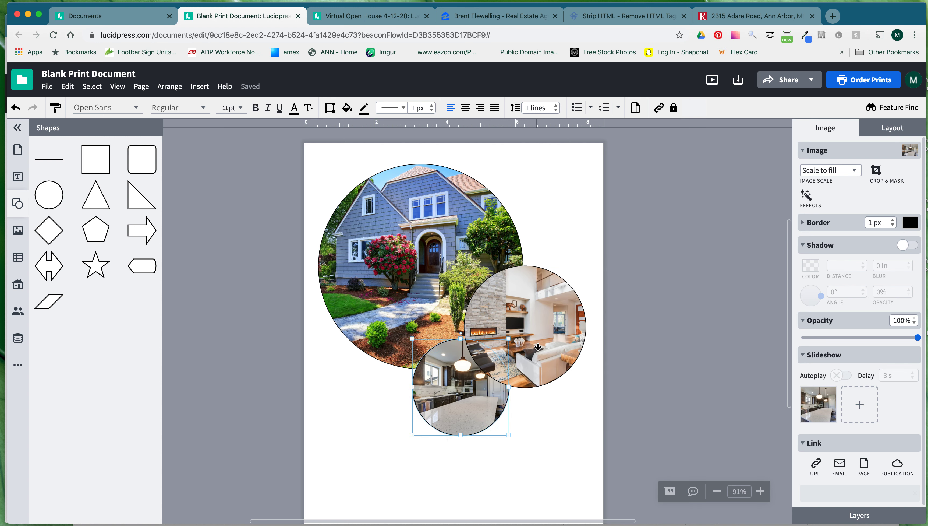
Bring the kitchen circle to front, nudge the living room up, and shrink the kitchen to 2.481 in.
right_click(461, 386)
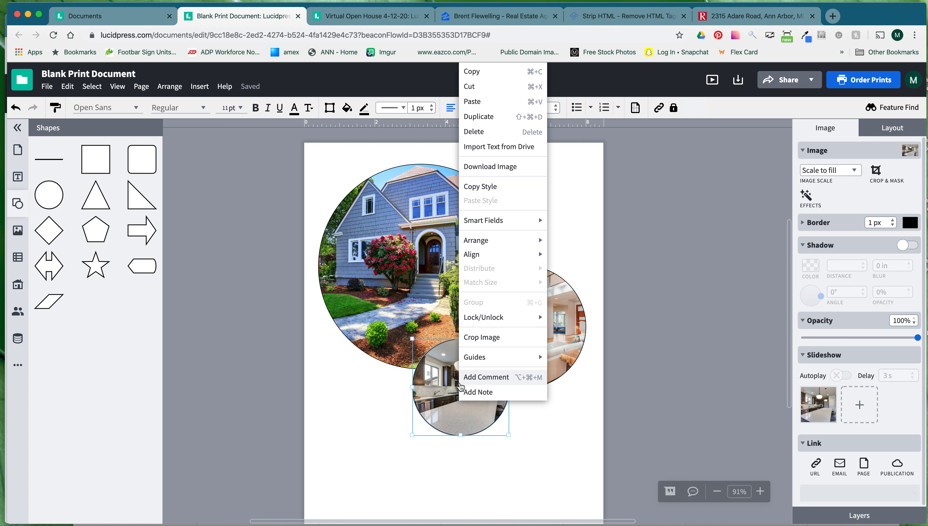
mouse_move(483, 243)
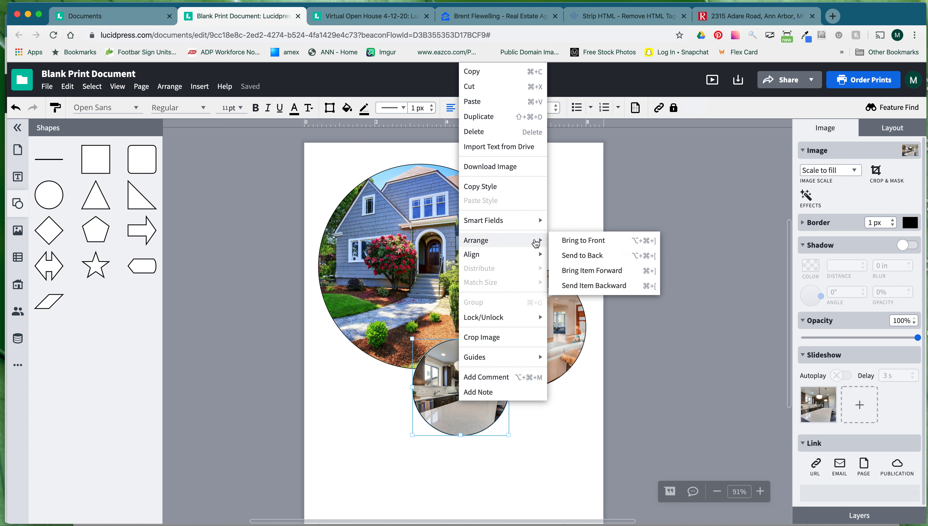
left_click(574, 241)
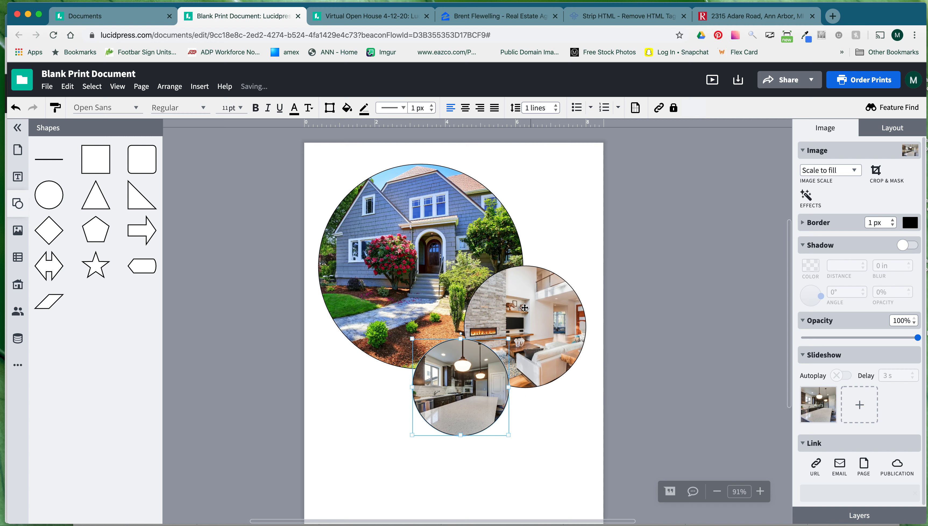
left_click_drag(539, 306, 539, 298)
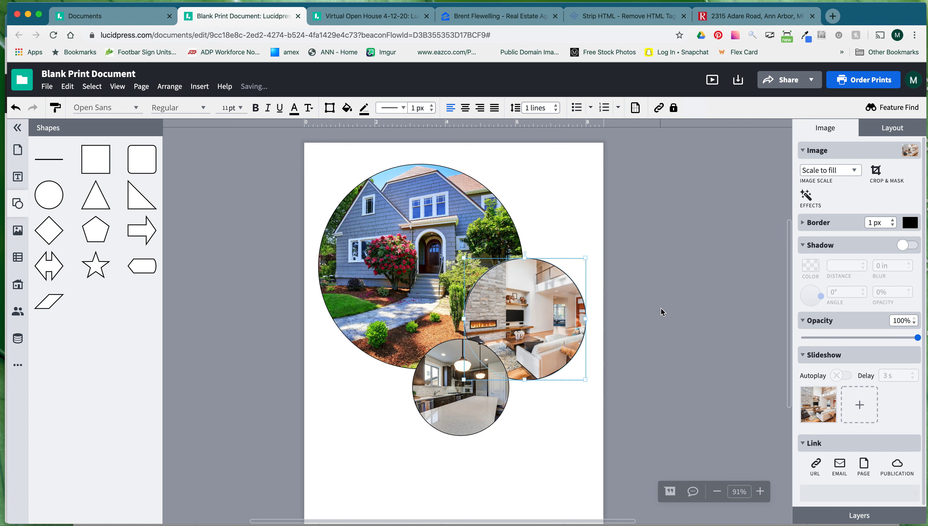
left_click(628, 350)
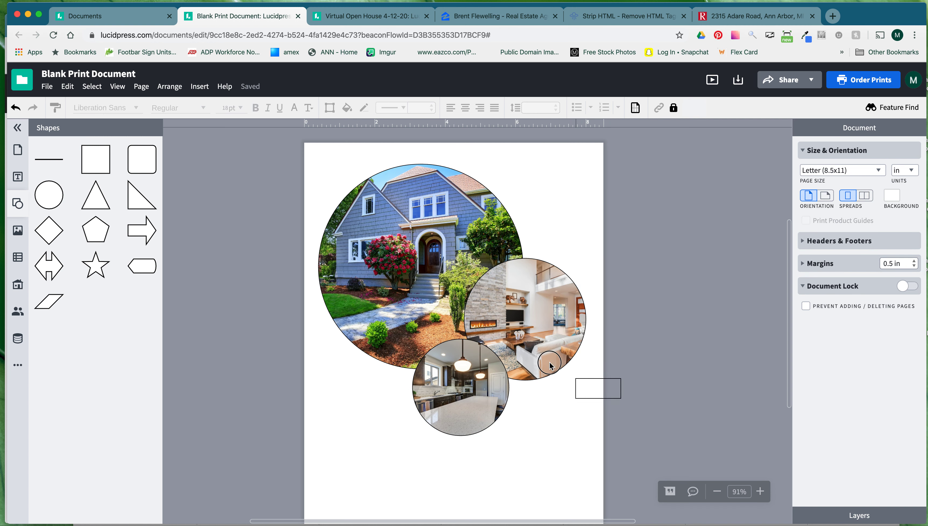
left_click(471, 413)
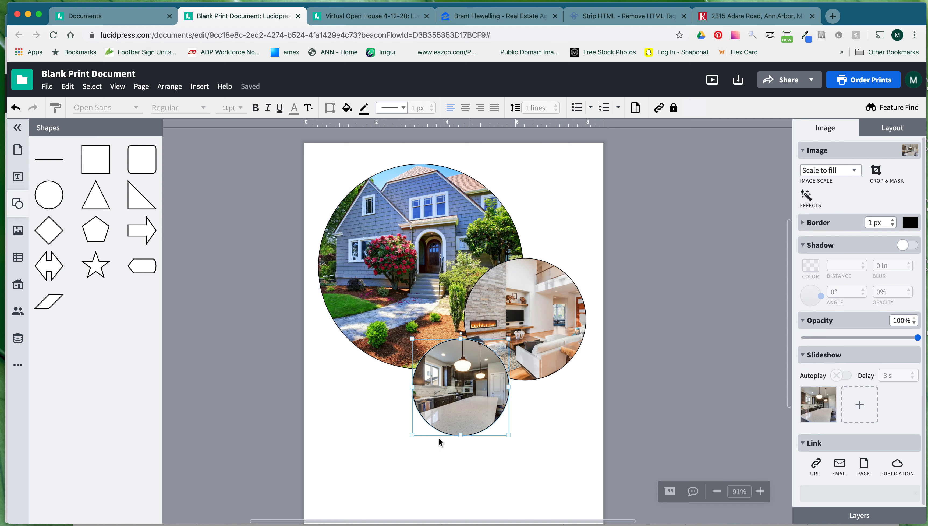
left_click_drag(413, 434, 422, 426)
left_click(624, 379)
Select the three photo circles as one group, move it right and down, and check each photo.
left_click_drag(614, 403, 411, 271)
left_click_drag(630, 405, 427, 281)
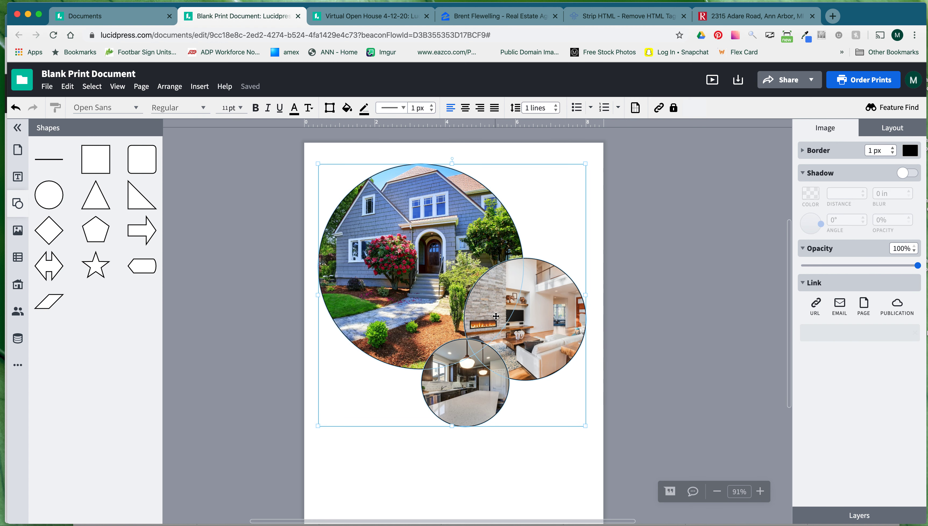
mouse_move(508, 309)
left_mouse_down()
mouse_move(495, 327)
mouse_move(530, 335)
mouse_move(522, 336)
mouse_move(515, 313)
mouse_move(523, 315)
left_mouse_up()
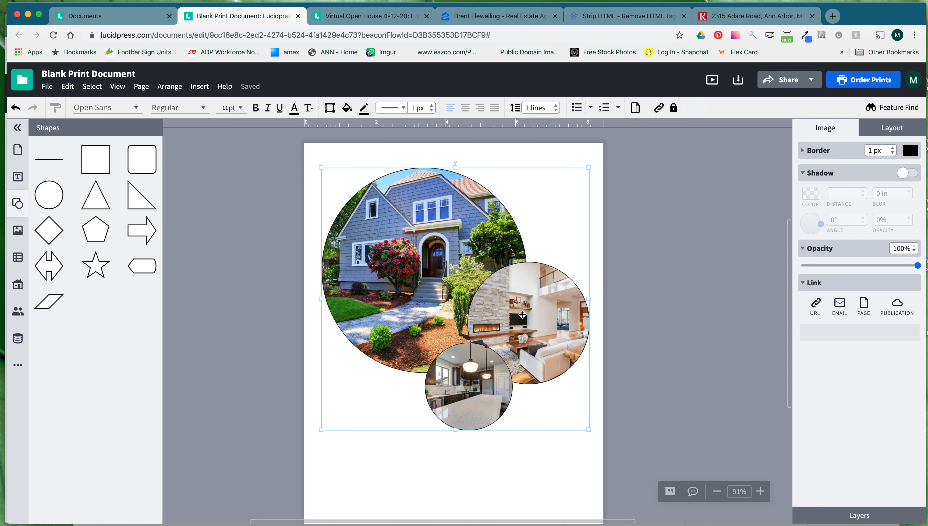
double_click(464, 255)
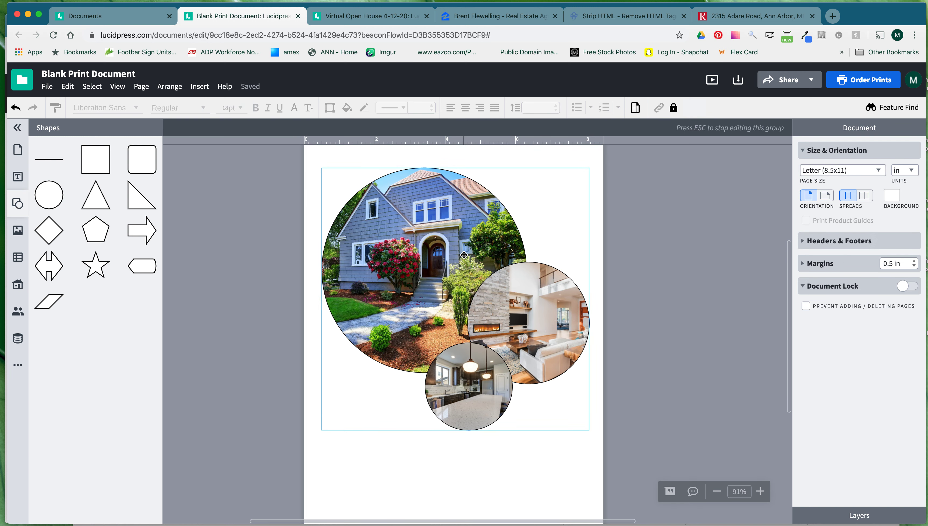
left_click(430, 234)
left_click(542, 323)
left_click(484, 413)
left_click(570, 338)
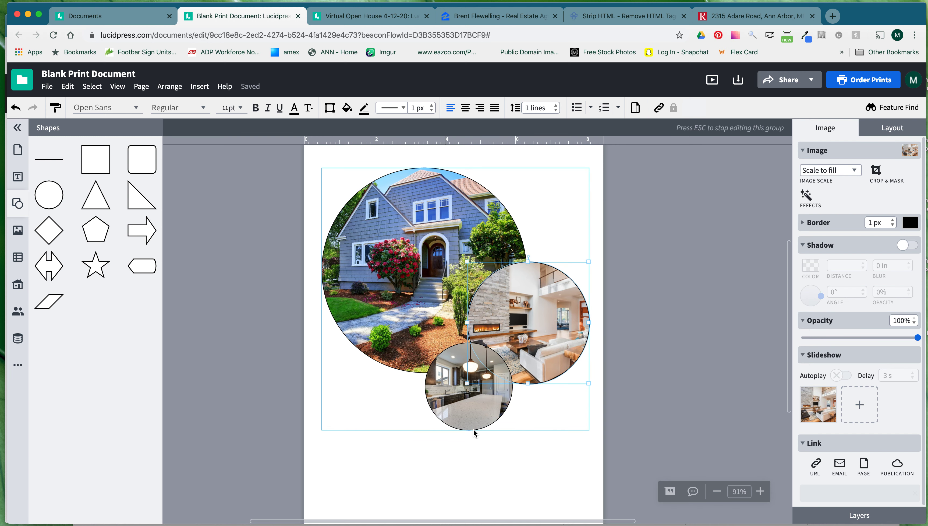
left_click(628, 325)
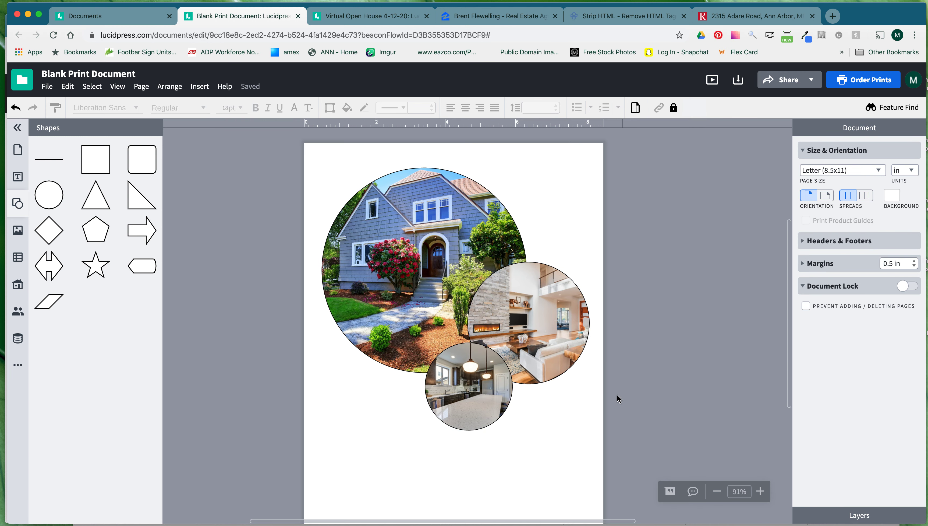
Shrink the photo collage to about 6.972 × 6.874 in and reposition it slightly left.
left_click_drag(437, 293, 438, 298)
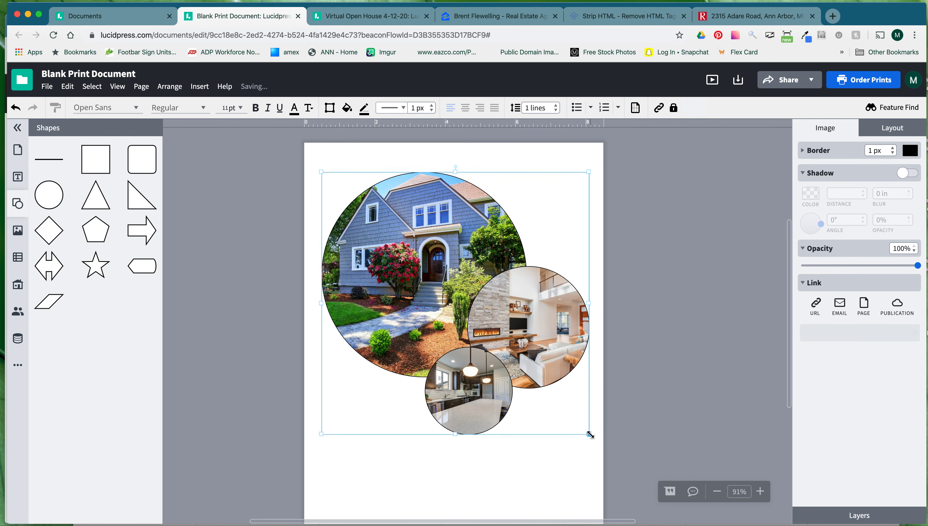
left_click_drag(590, 435, 569, 415)
left_click_drag(521, 324, 536, 334)
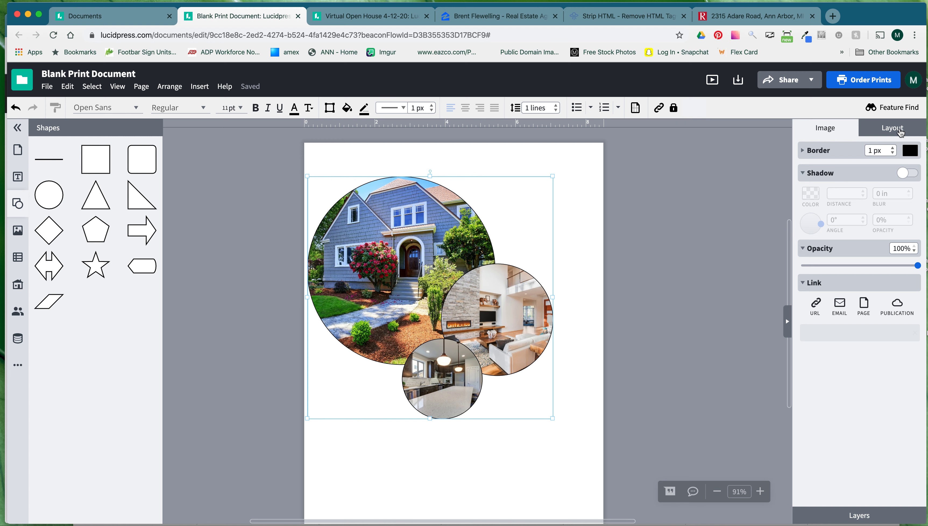
Centre the three-photo group horizontally and move it up to about 1.3 in from the top.
left_click(900, 133)
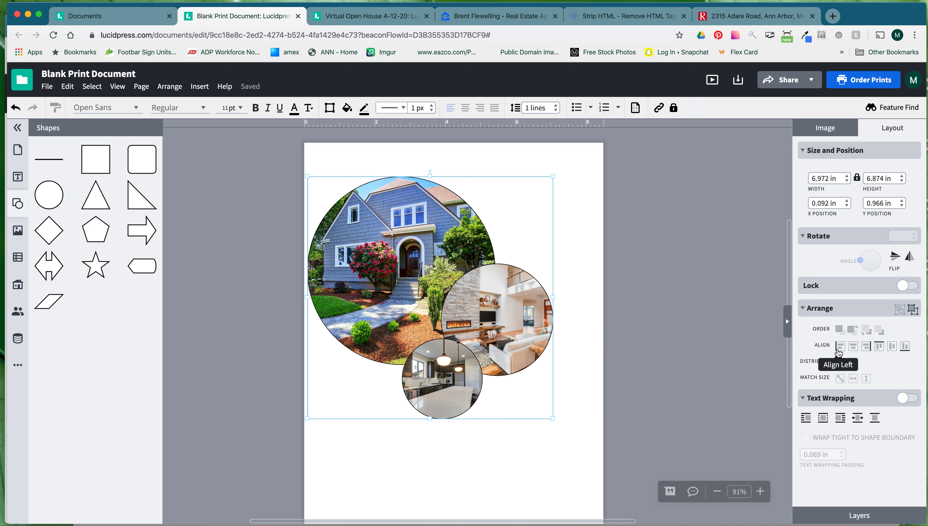
left_click(839, 350)
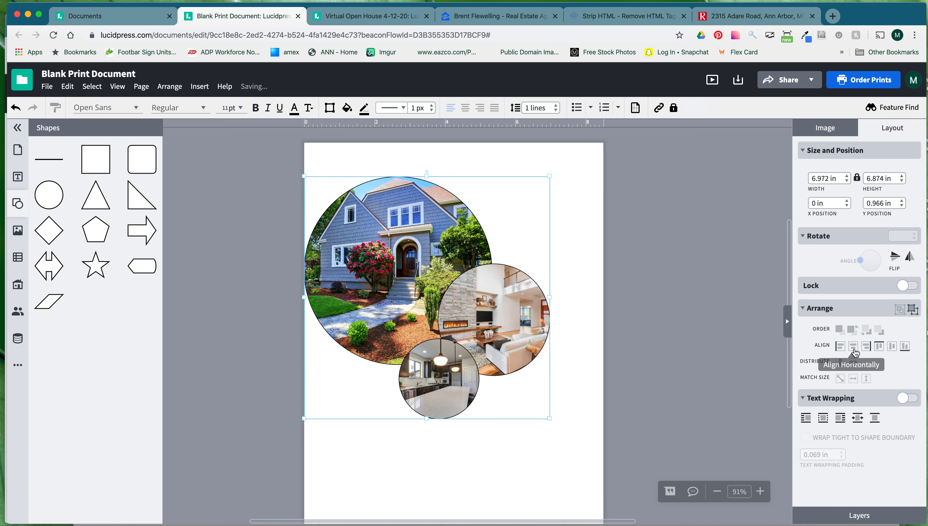
left_click(854, 351)
left_click(867, 348)
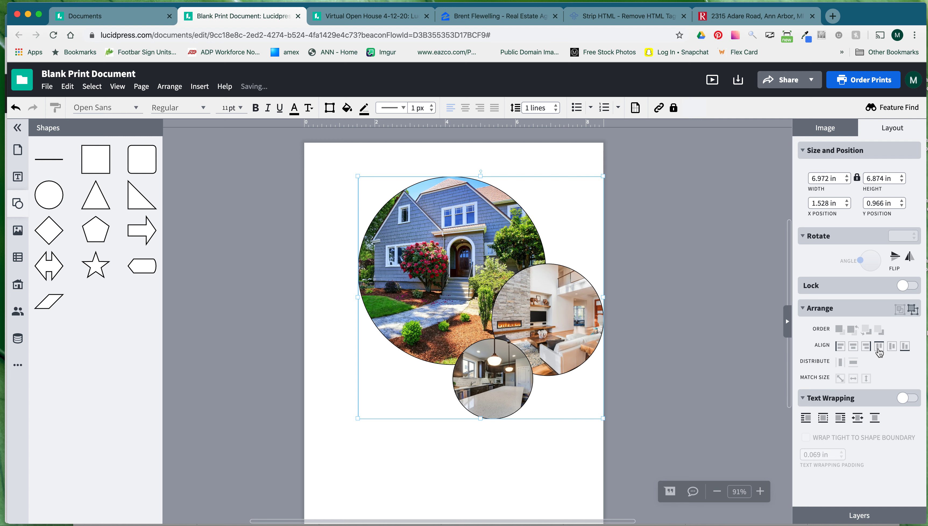
left_click(879, 347)
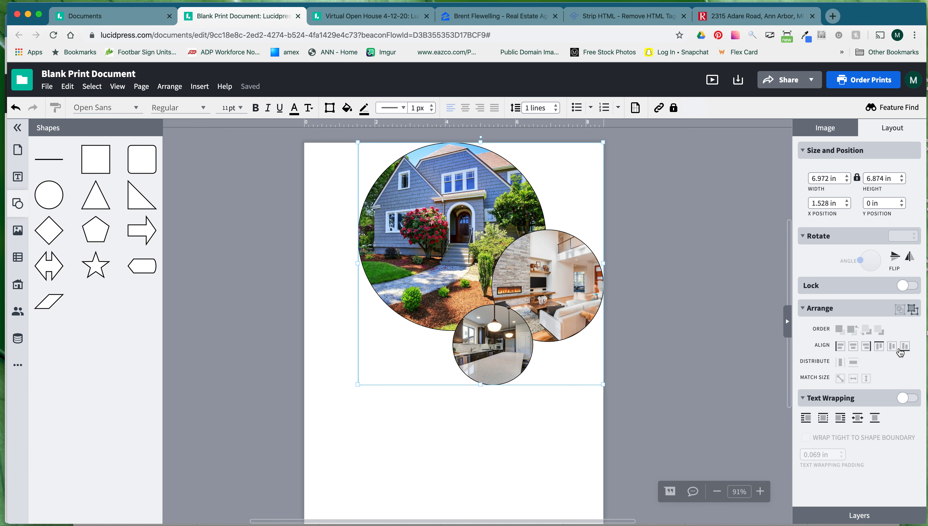
left_click(905, 350)
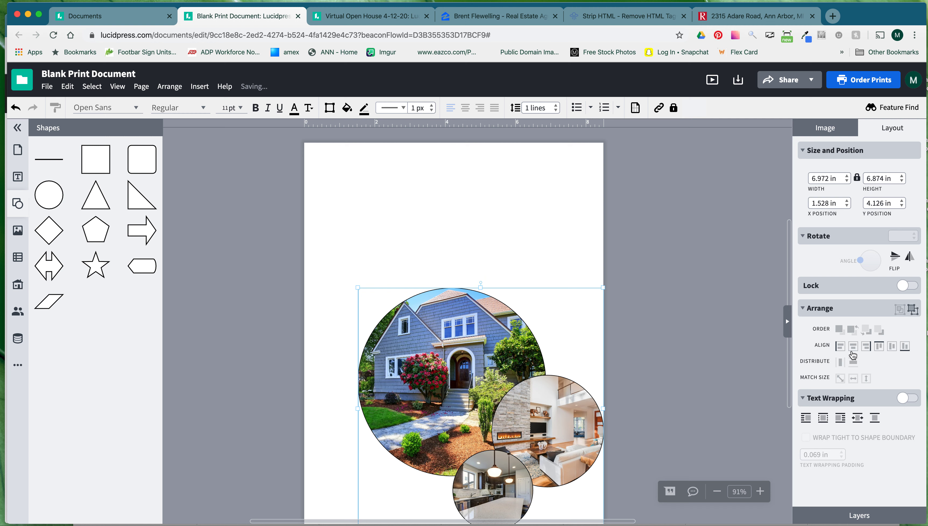
left_click(854, 350)
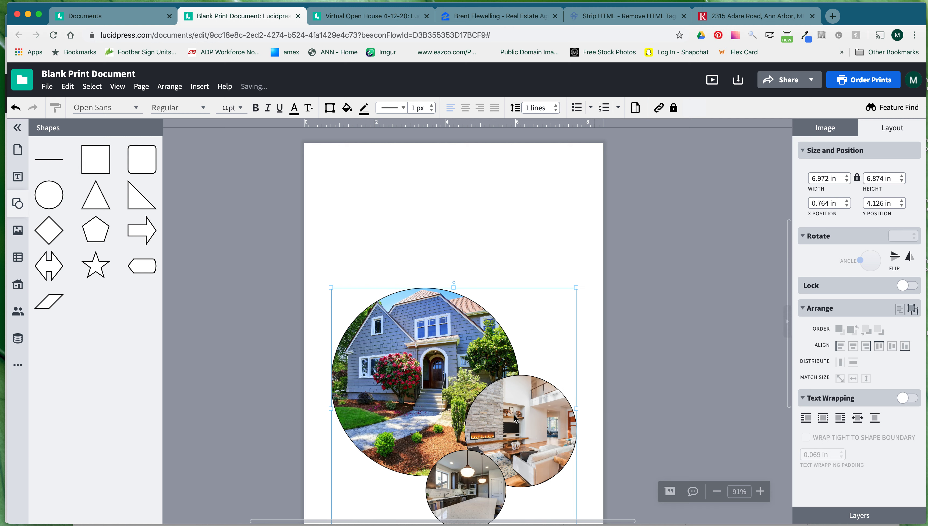
left_click_drag(513, 439, 516, 336)
left_click(621, 321)
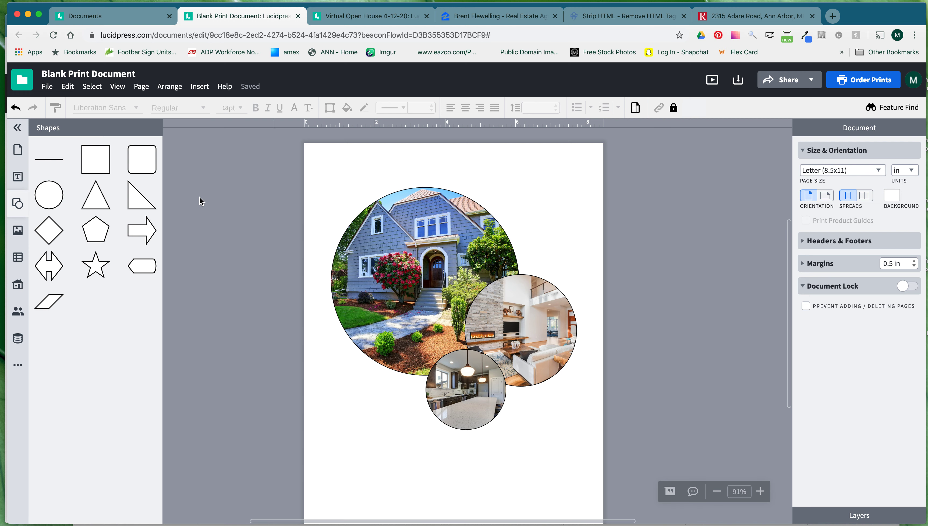
Add a 2.083 in square rectangle and align it to the page's top-left corner at 0, 0.
left_click_drag(95, 162, 367, 219)
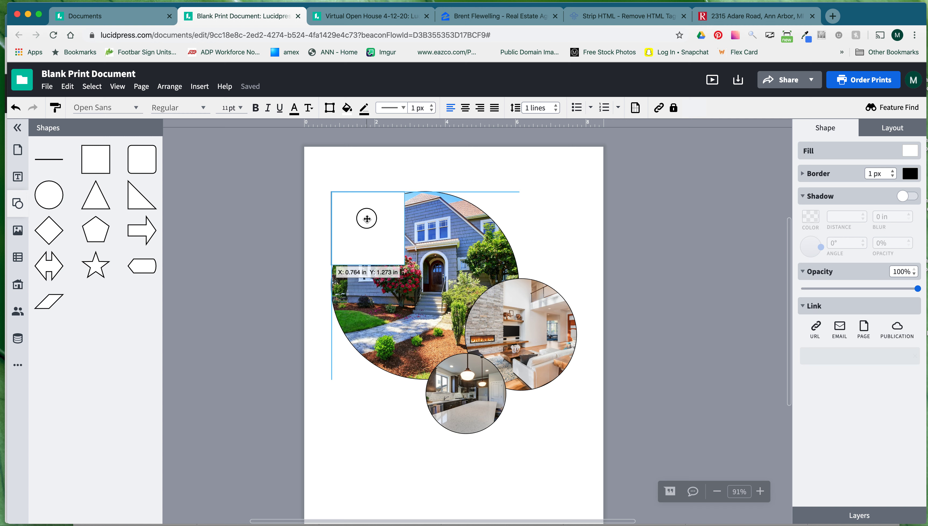
left_click_drag(367, 219, 345, 179)
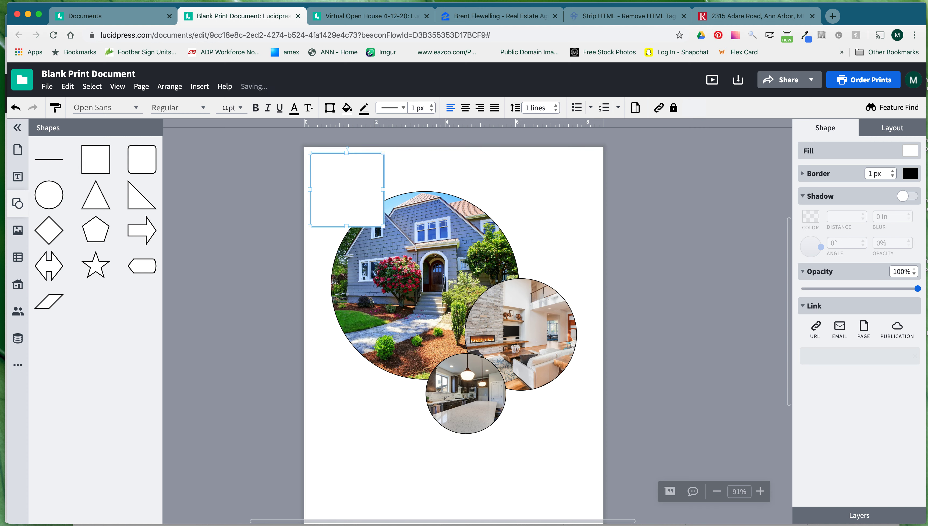
left_click(902, 129)
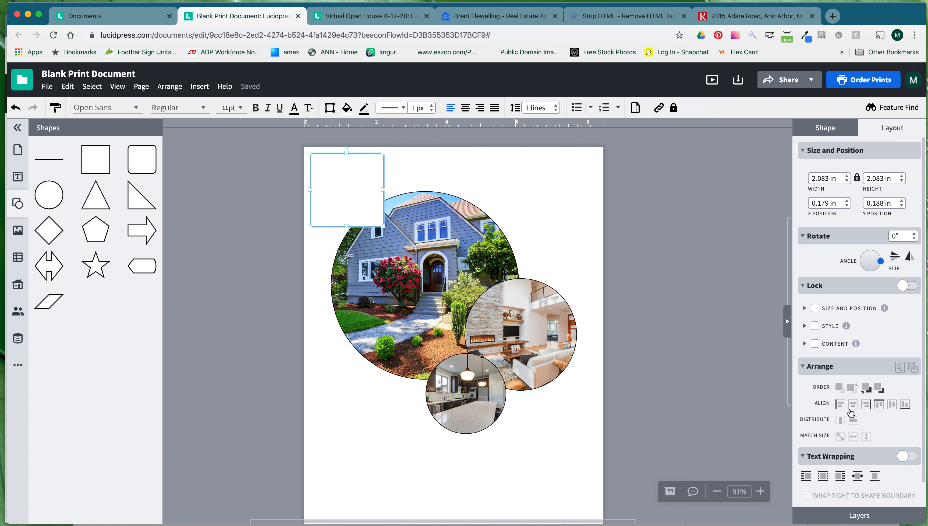
left_click(843, 404)
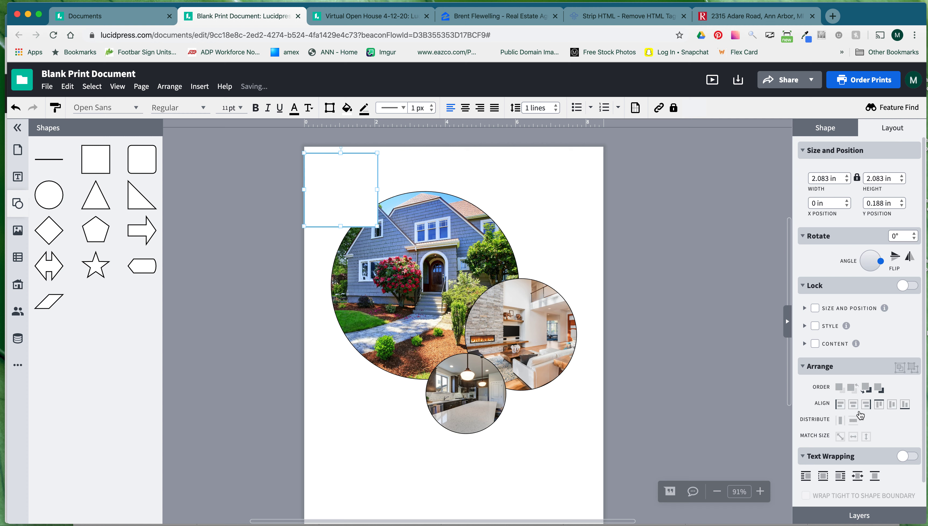
left_click(879, 404)
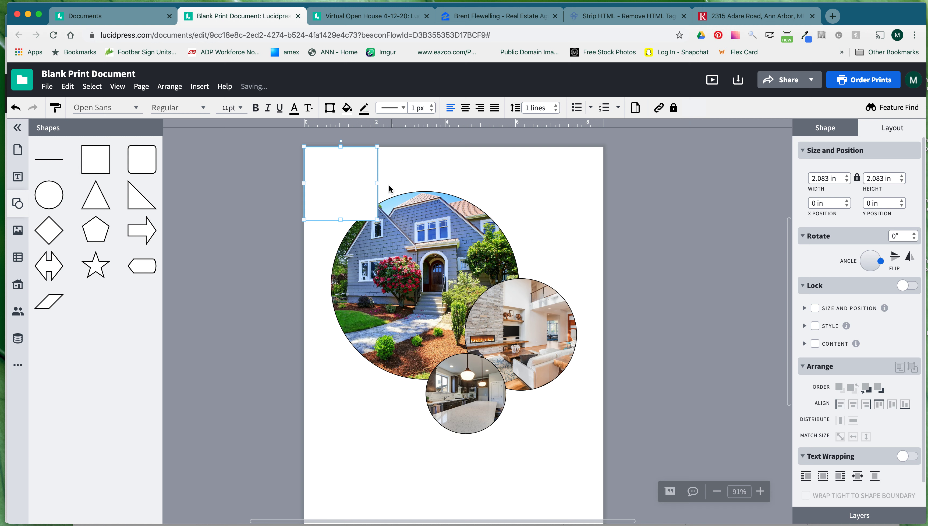
left_click_drag(380, 183, 510, 185)
left_click(329, 165)
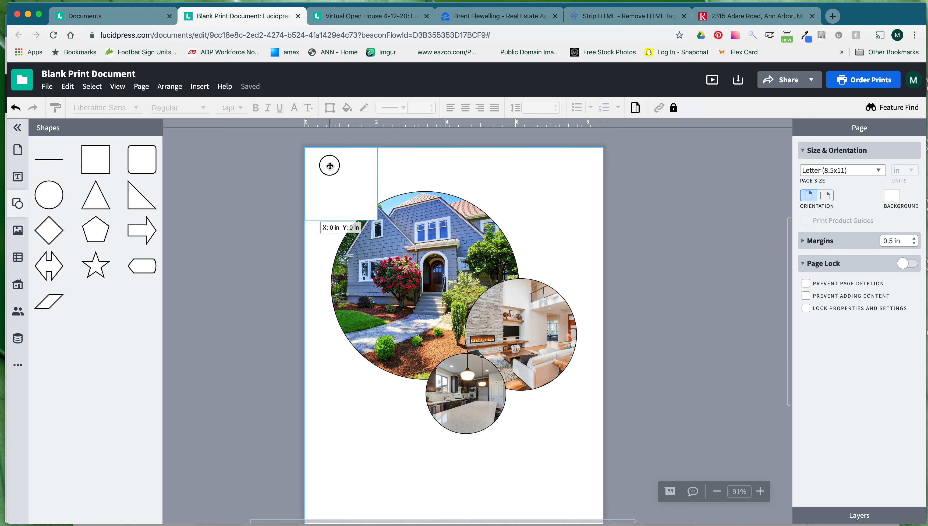
Stretch the rectangle to the full 8.5 in page width.
left_click_drag(378, 183, 537, 183)
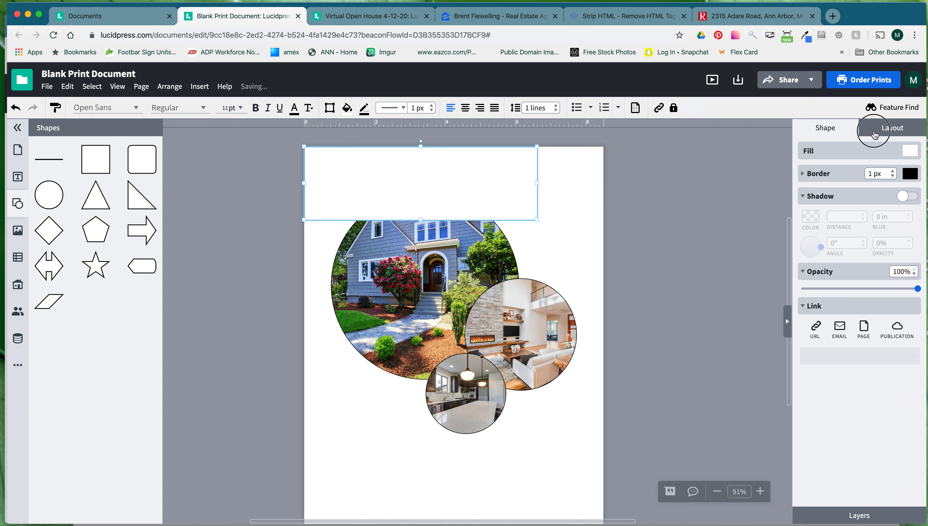
left_click(873, 135)
left_click_drag(831, 178, 796, 178)
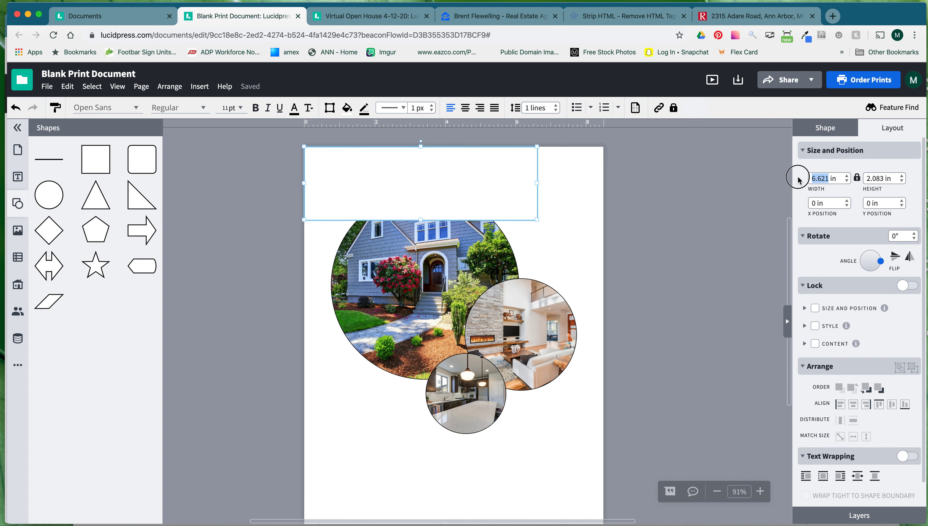
type("8.5")
key("Return")
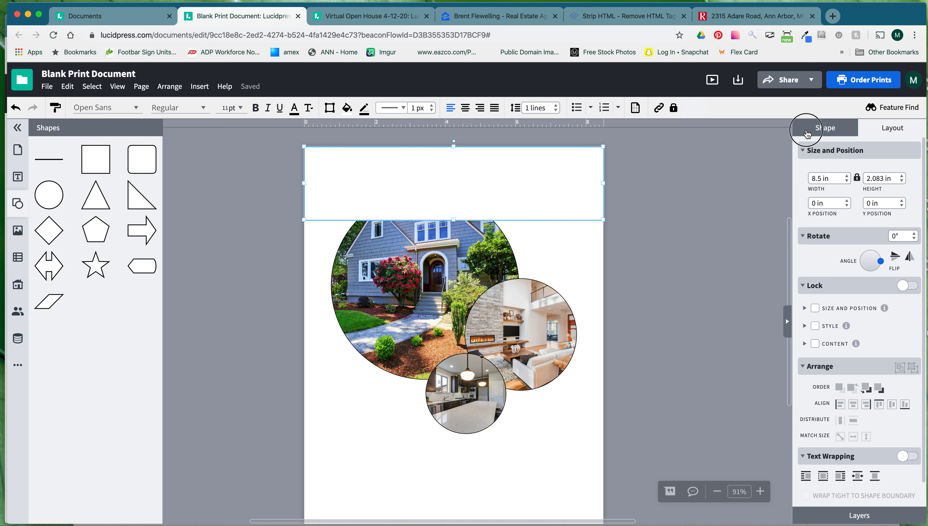
Remove the rectangle's border and fill it with the brand red.
left_click(808, 134)
left_click(579, 232)
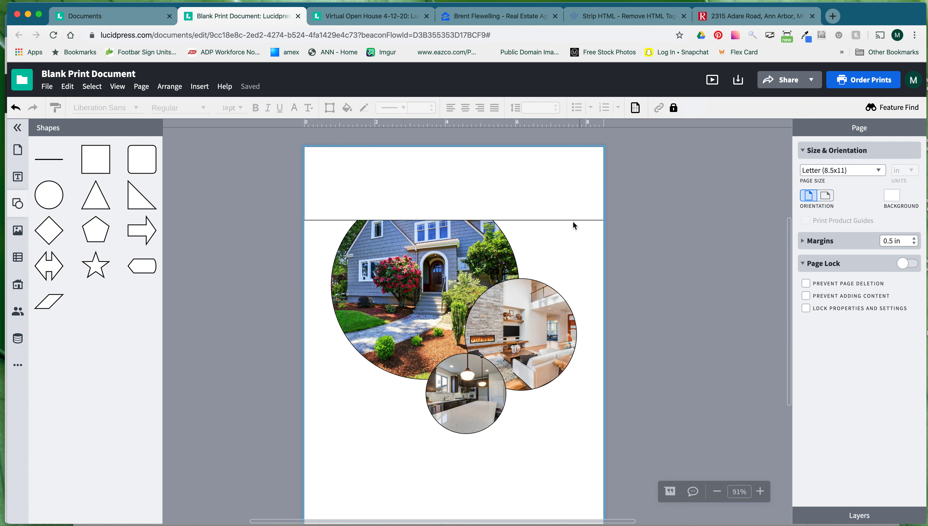
left_click(570, 194)
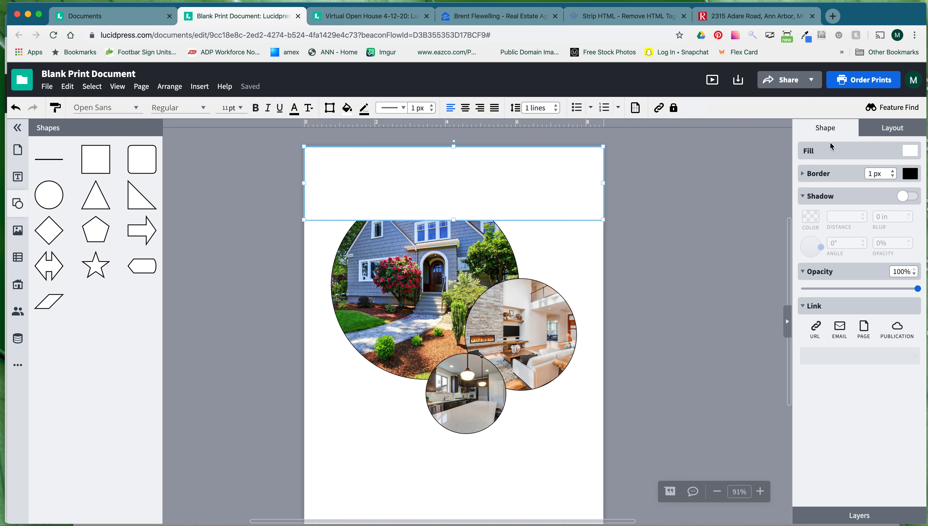
left_click(893, 176)
left_click(908, 151)
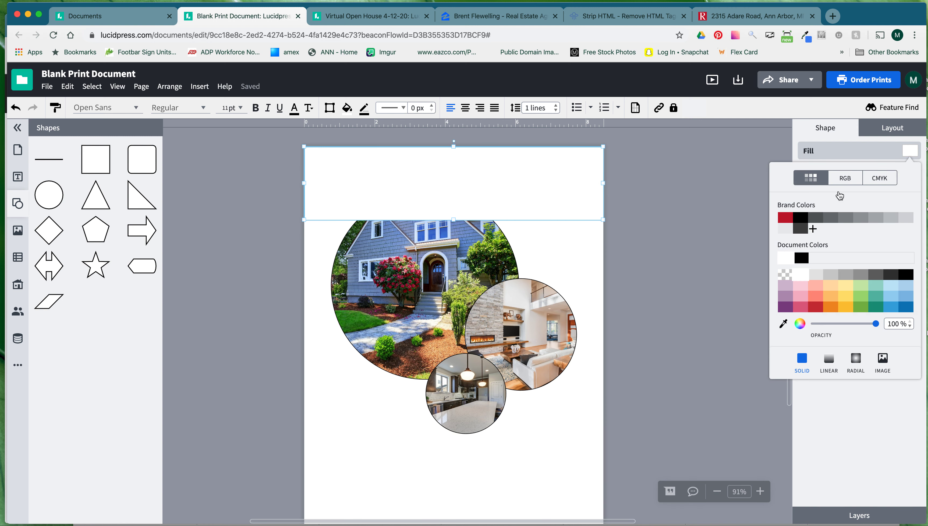
left_click(786, 217)
Shorten the red bar to about 0.98 in tall and move the photos up beneath it.
left_click_drag(454, 221, 453, 182)
left_click(516, 207)
left_click_drag(487, 242, 486, 234)
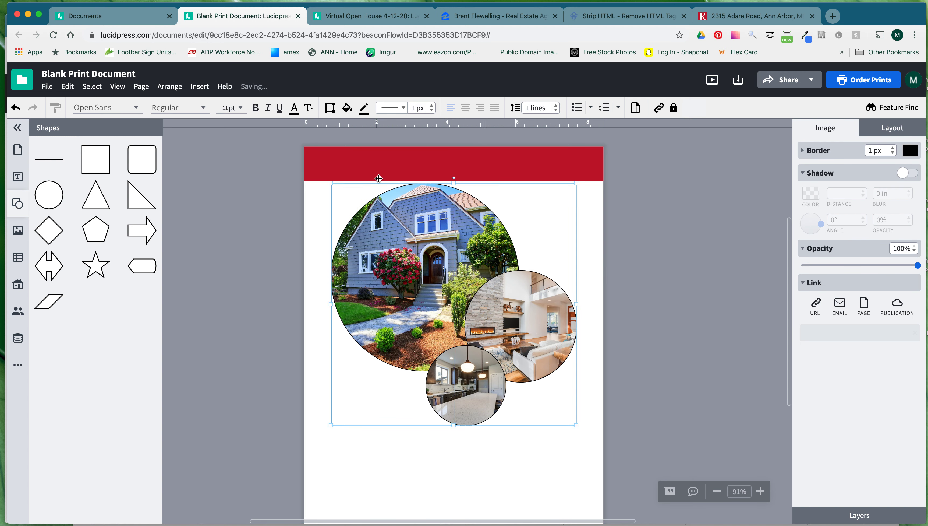
Place a Script Heading inside the red banner and delete the accidental second copy.
left_click(18, 180)
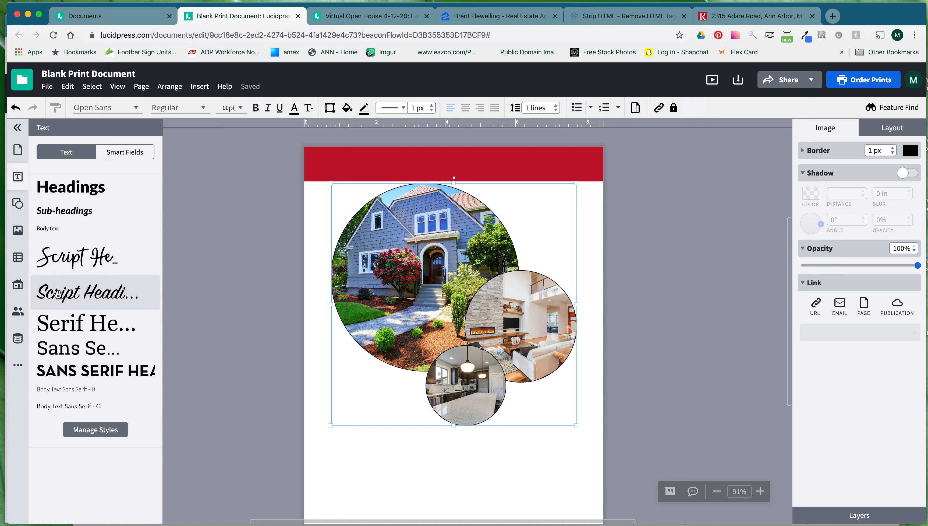
left_click(84, 294)
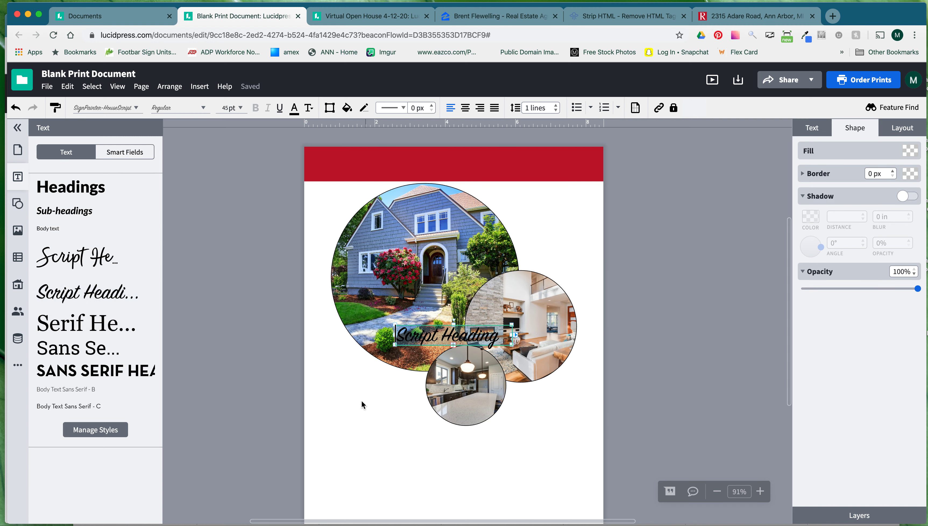
left_click(380, 395)
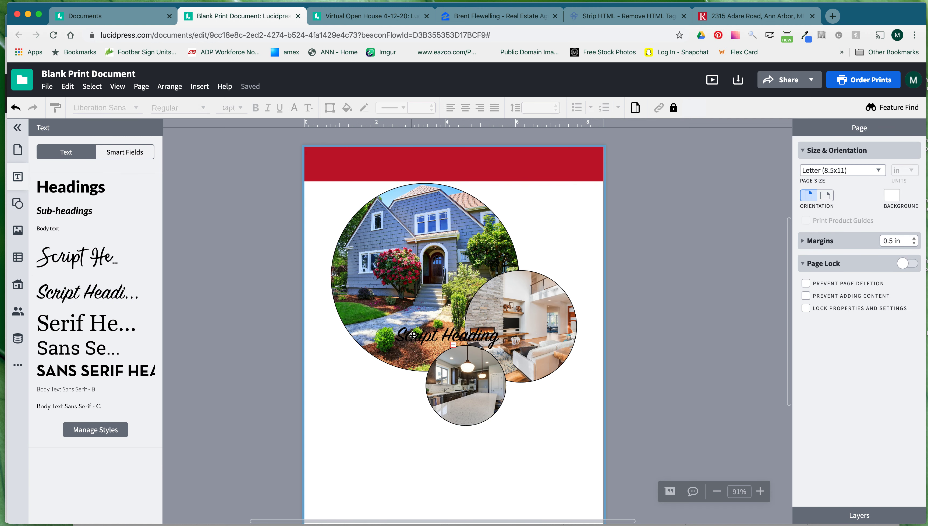
left_click_drag(413, 335, 349, 180)
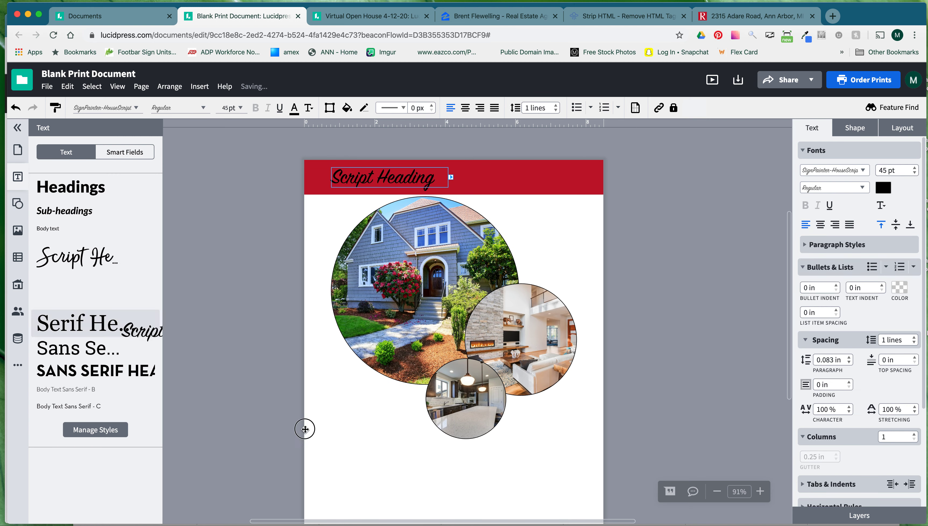
left_click_drag(305, 429, 306, 430)
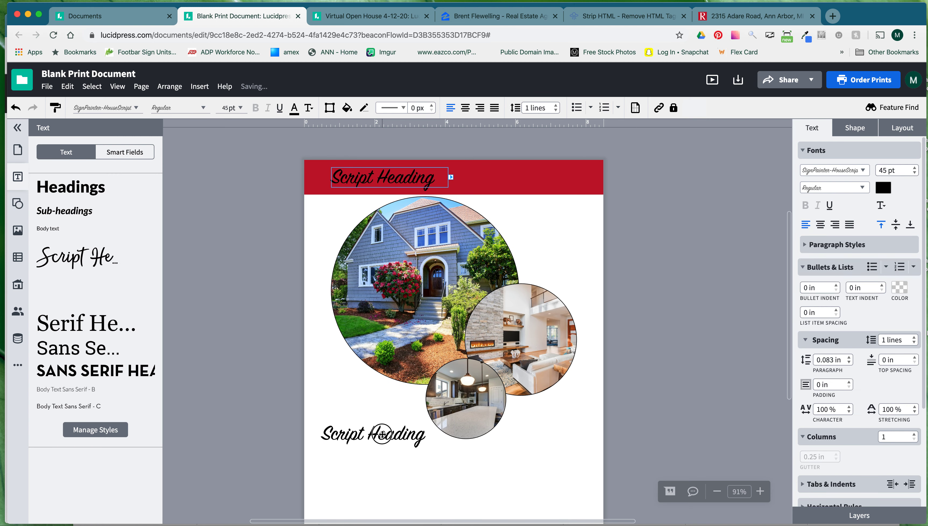
left_click(373, 463)
left_click(383, 435)
key("Delete")
Make the banner's Script Heading text white.
left_click(383, 183)
left_click(883, 189)
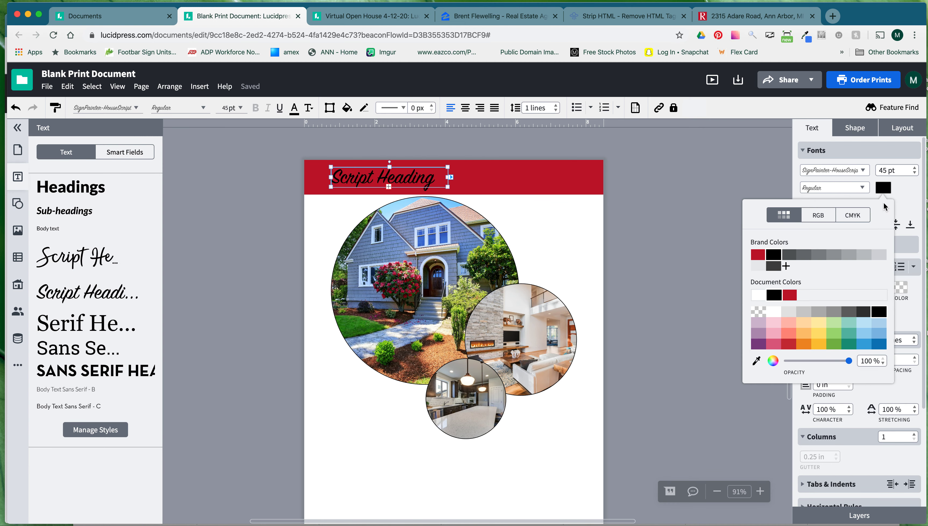
left_click(760, 296)
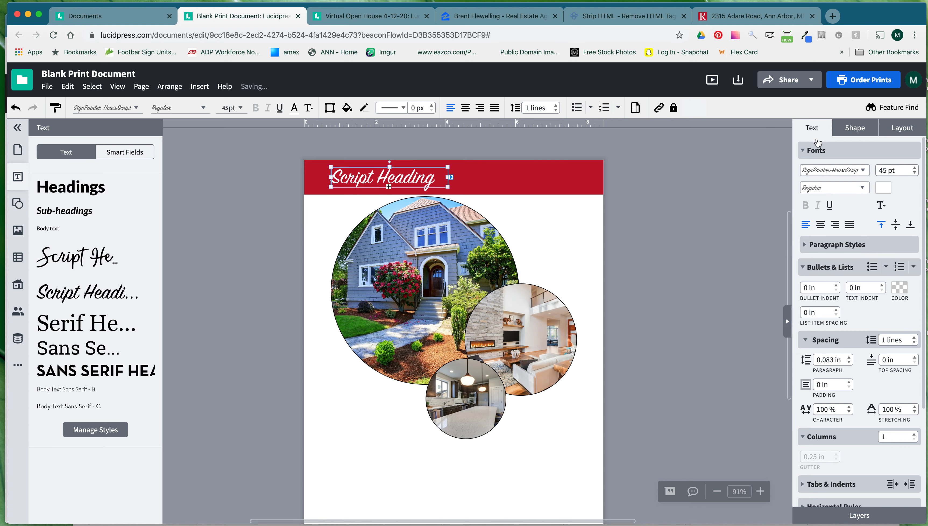
left_click(427, 229)
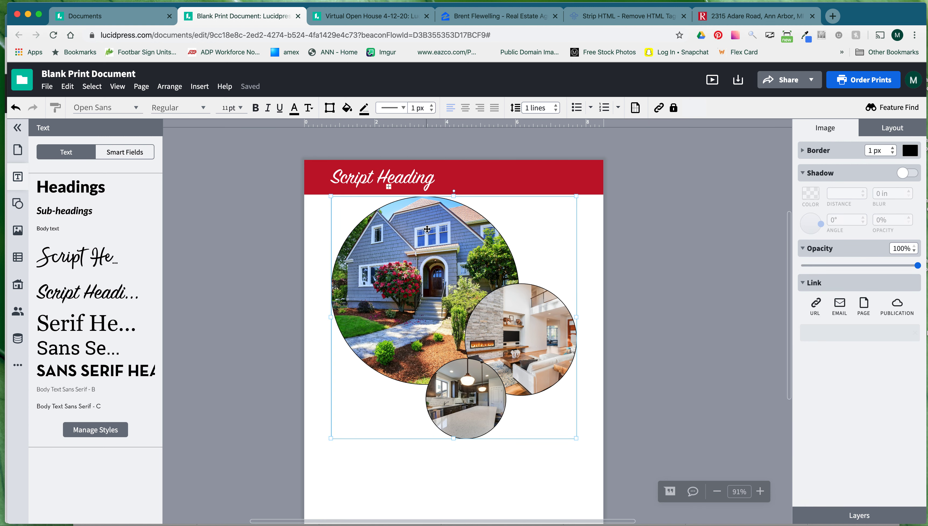
left_click(592, 180)
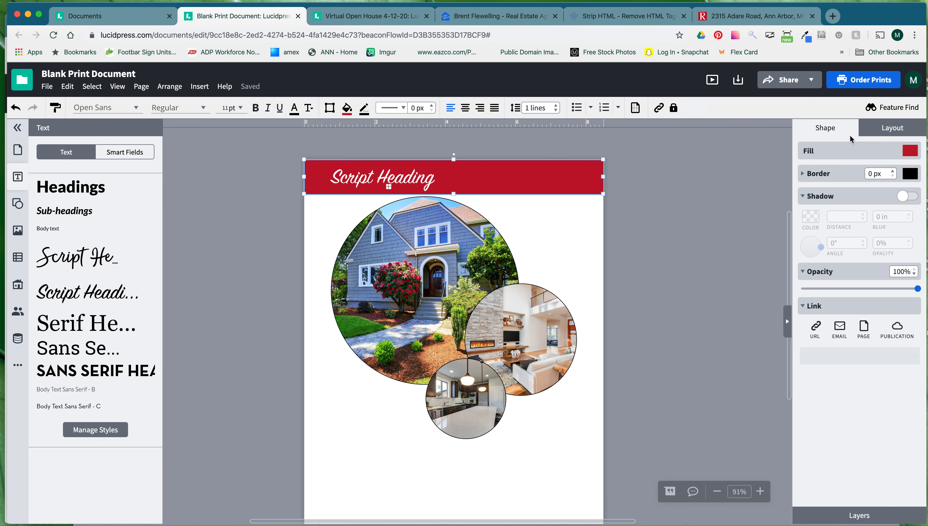
left_click(405, 184)
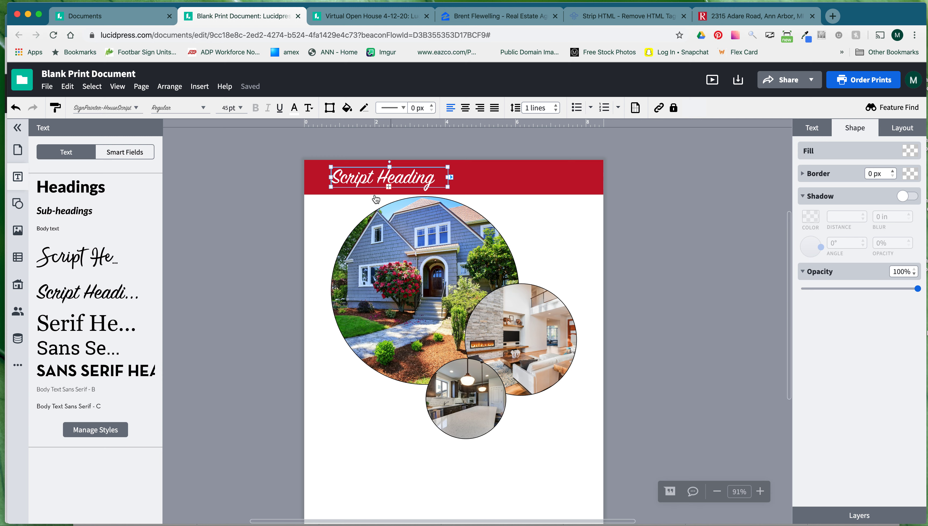
left_click(324, 200)
left_click(340, 186)
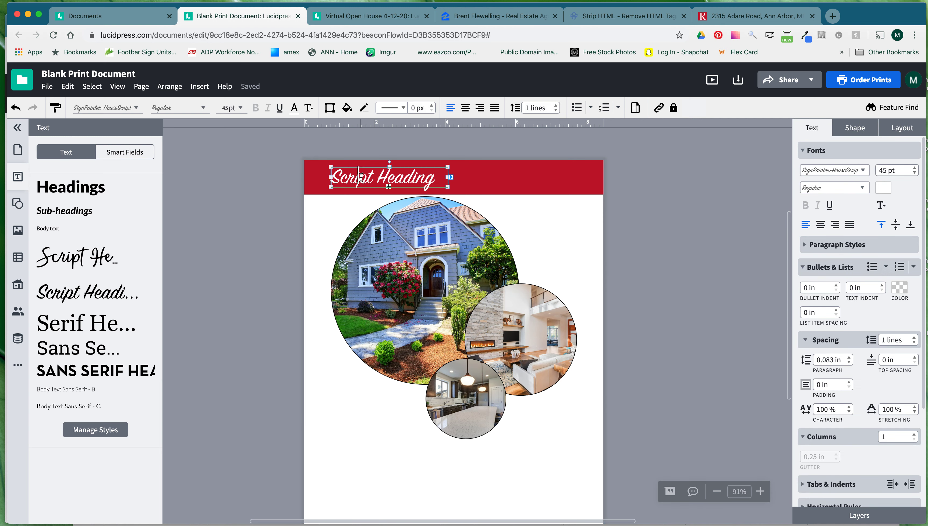
left_click_drag(437, 182, 323, 182)
left_click(884, 188)
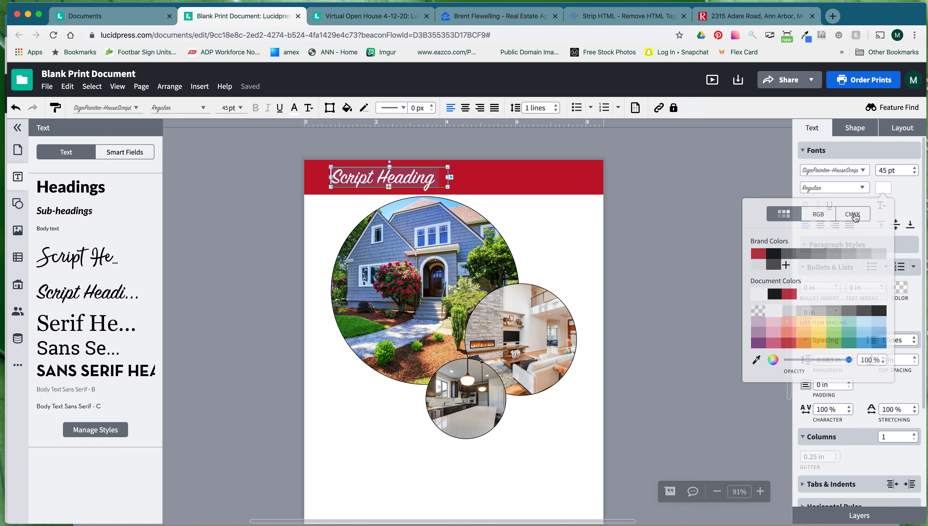
left_click(758, 295)
left_click(577, 243)
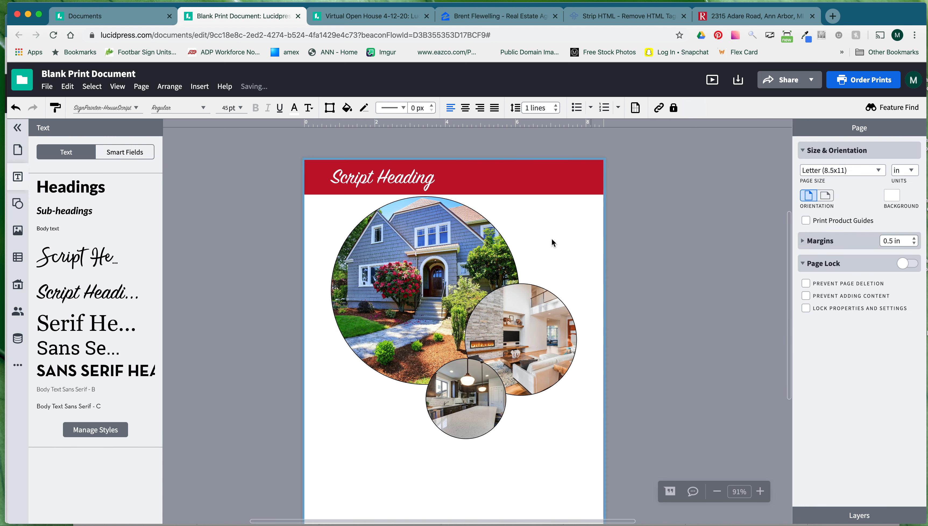
Change the heading text to 'Beautiful Home!'.
left_click(414, 179)
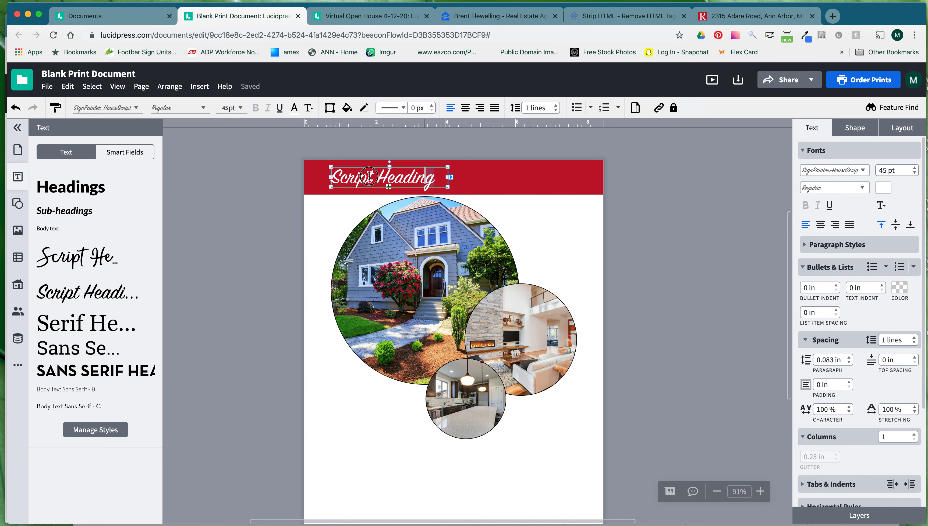
type("B 2")
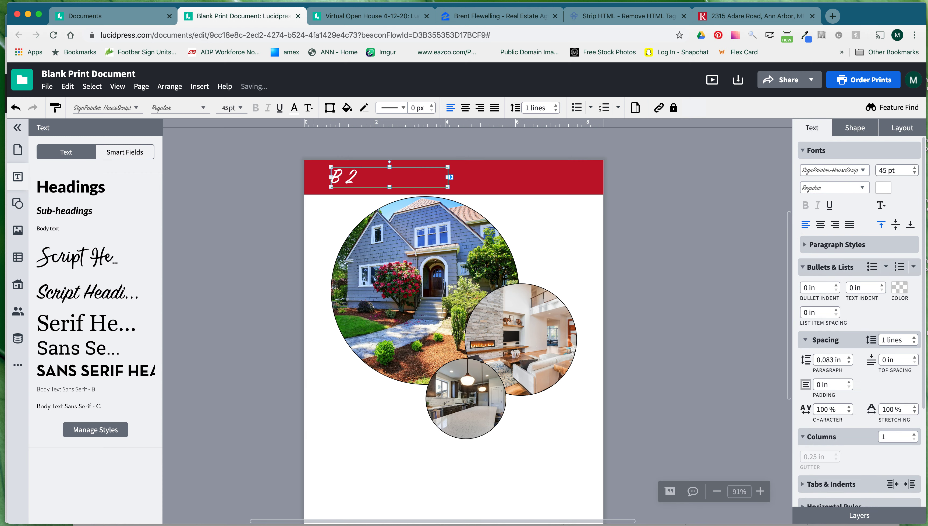
key("super+a")
type("B")
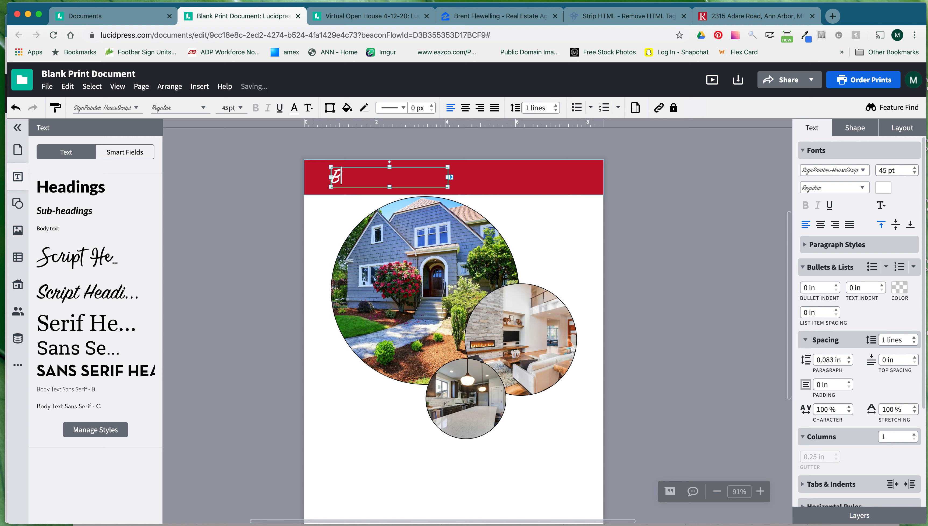
type("eautiful ")
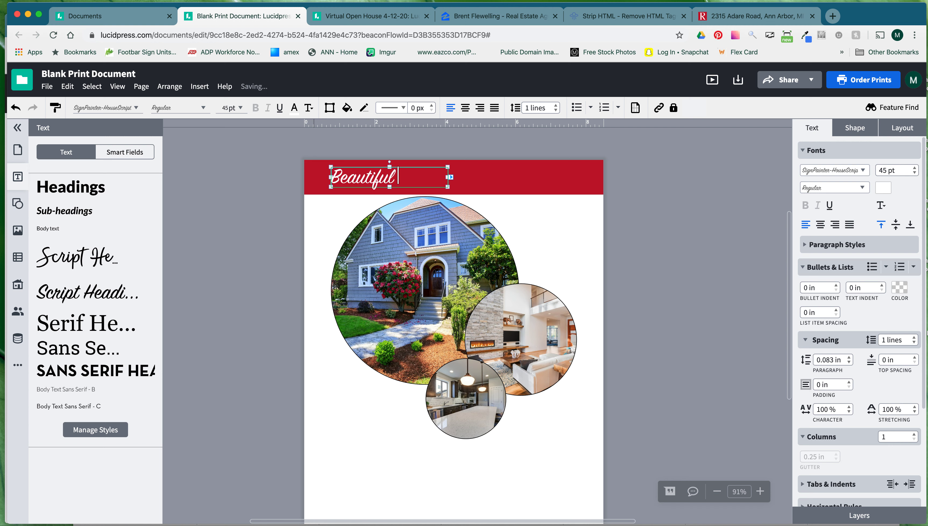
type("Home!")
left_click(580, 229)
left_click(423, 181)
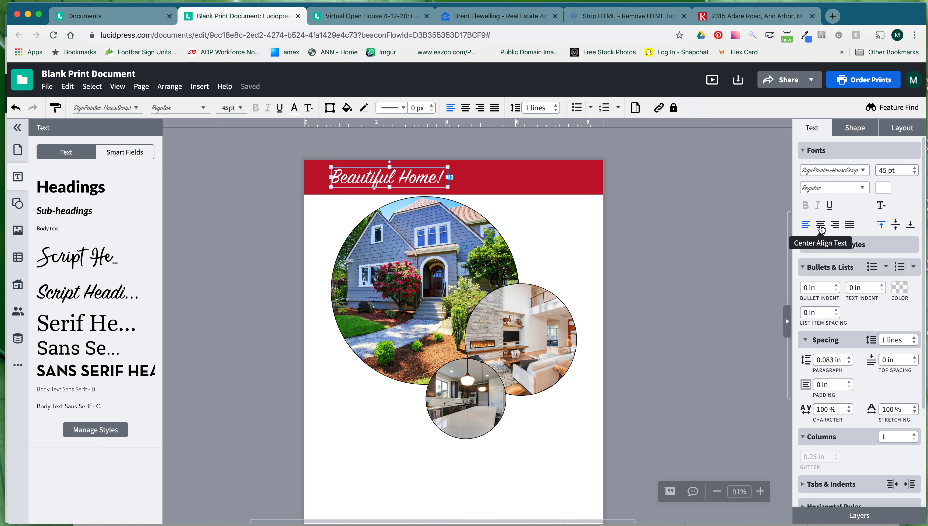
Centre the heading text and its box horizontally, and make the red banner slightly shorter.
left_click(821, 228)
left_click(902, 127)
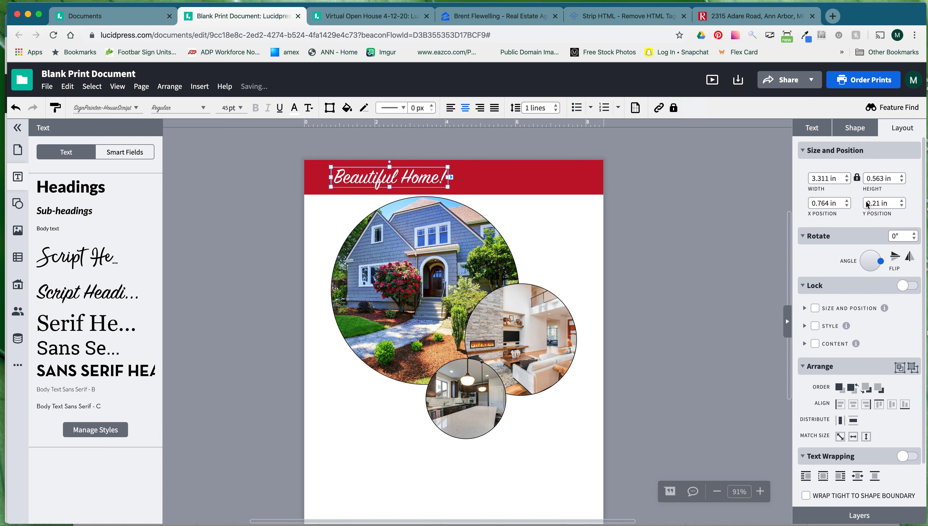
left_click(853, 405)
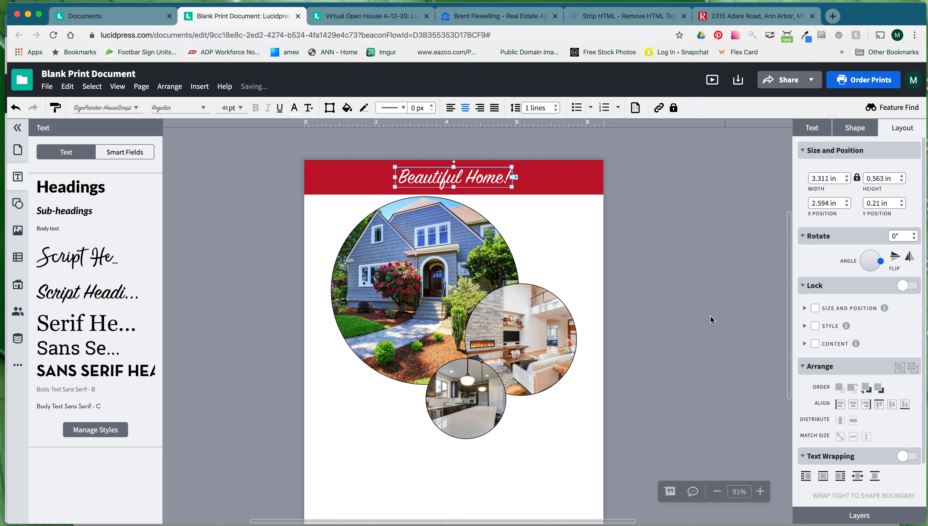
left_click(628, 245)
left_click(556, 183)
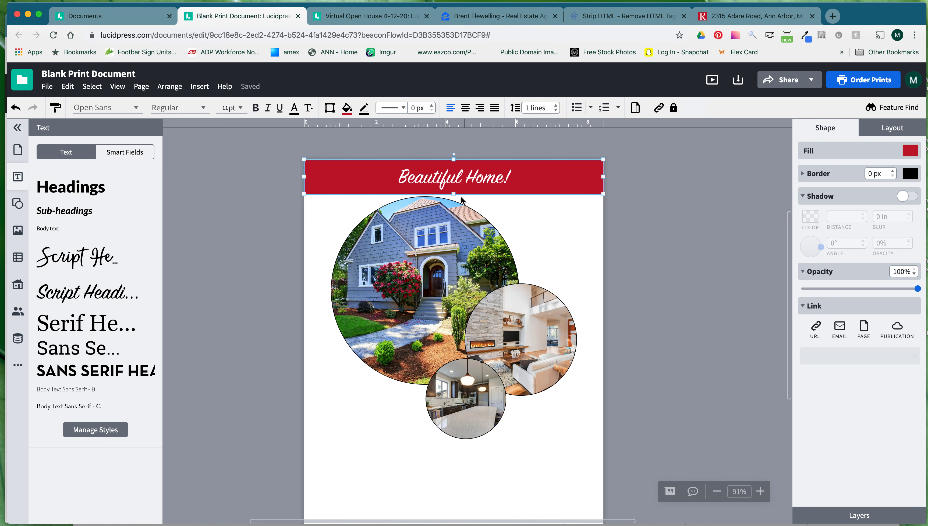
left_click_drag(455, 193, 455, 188)
Fine-tune the heading's vertical position within the banner.
left_click(471, 178)
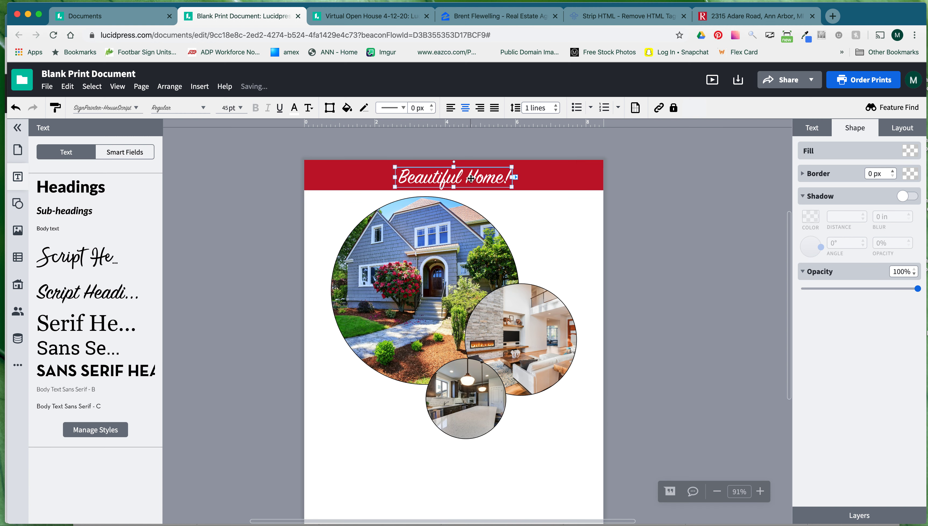
key("Up")
key("Up")
key("Up")
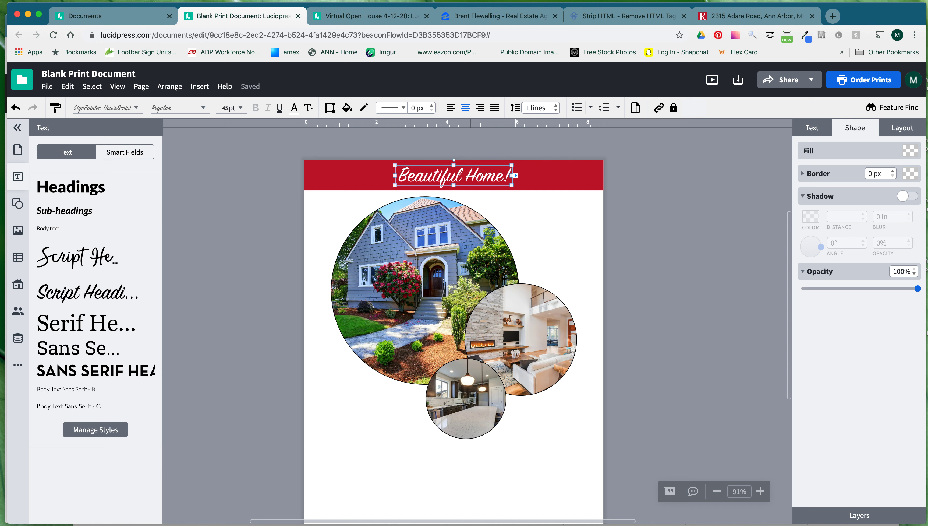
key("Down")
key("Down")
key("Up")
key("Down")
key("Up")
left_click(609, 262)
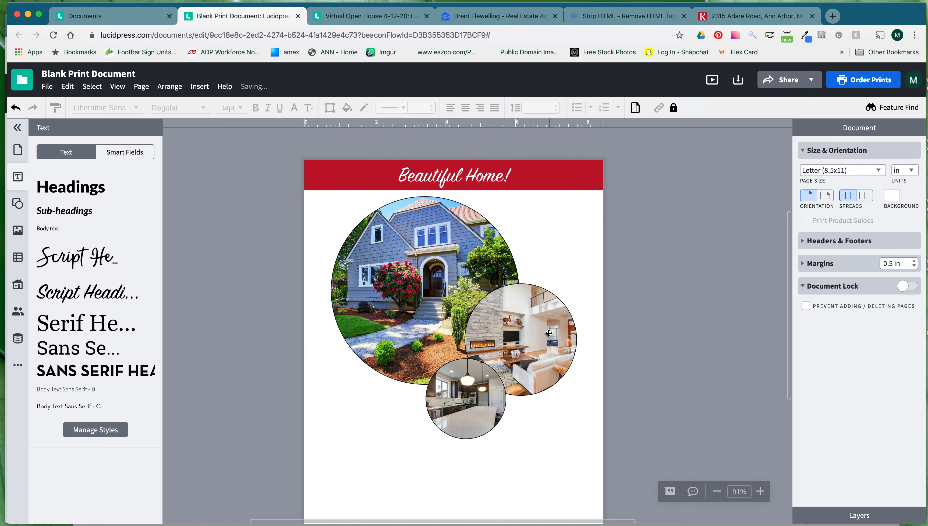
Turn on a drop shadow for the photo group, angled at 304°.
left_click(548, 333)
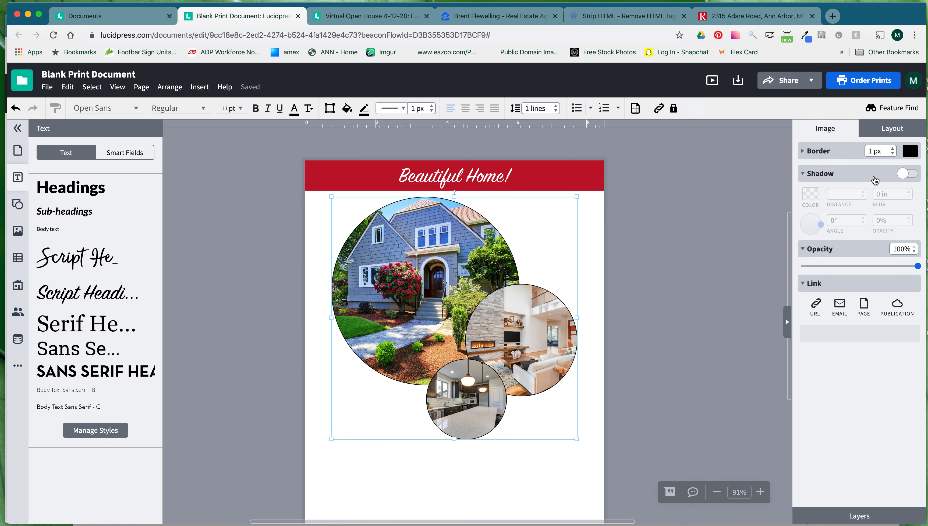
left_click(904, 175)
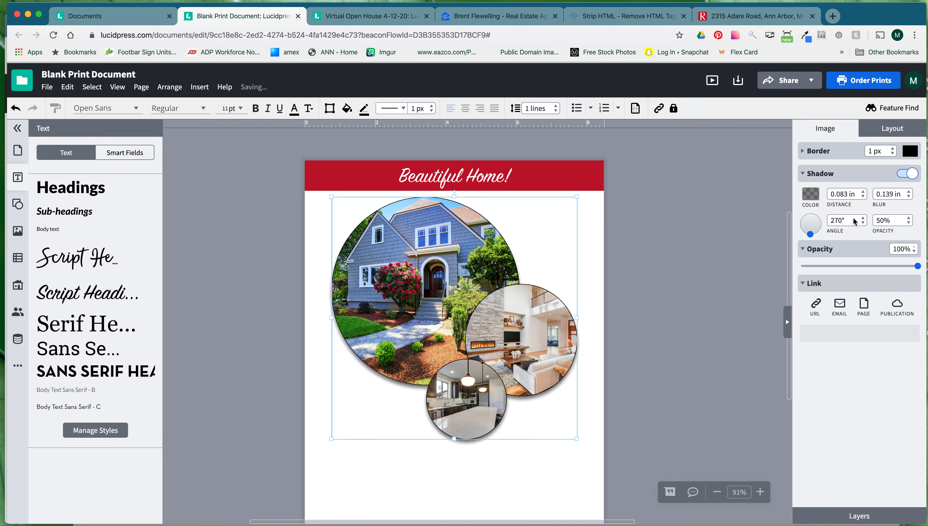
left_click(816, 232)
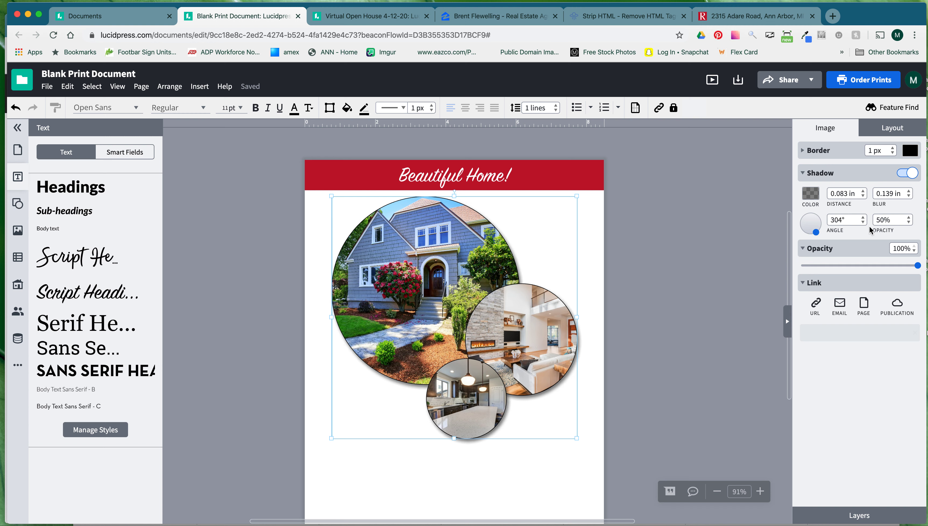
Set the photo group's shadow opacity to 30%.
left_click(874, 220)
type("10")
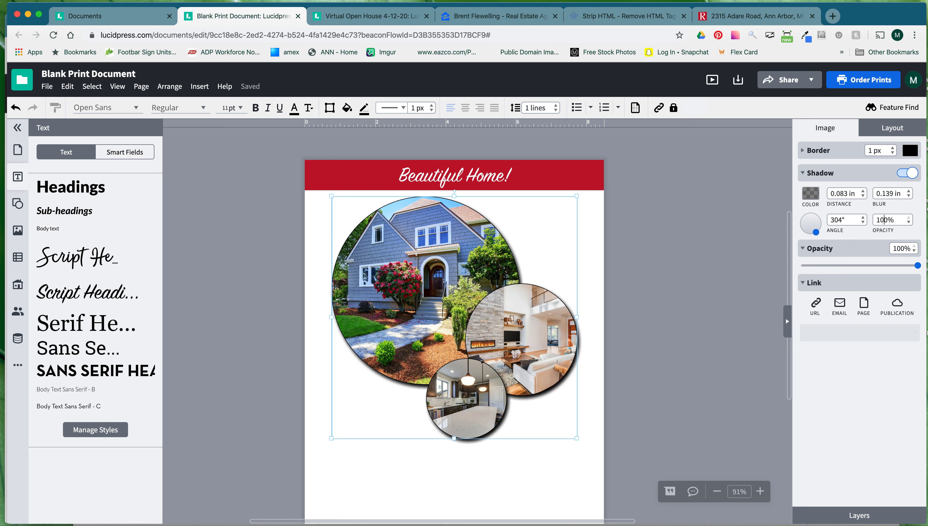
left_click_drag(884, 219, 878, 219)
type("5")
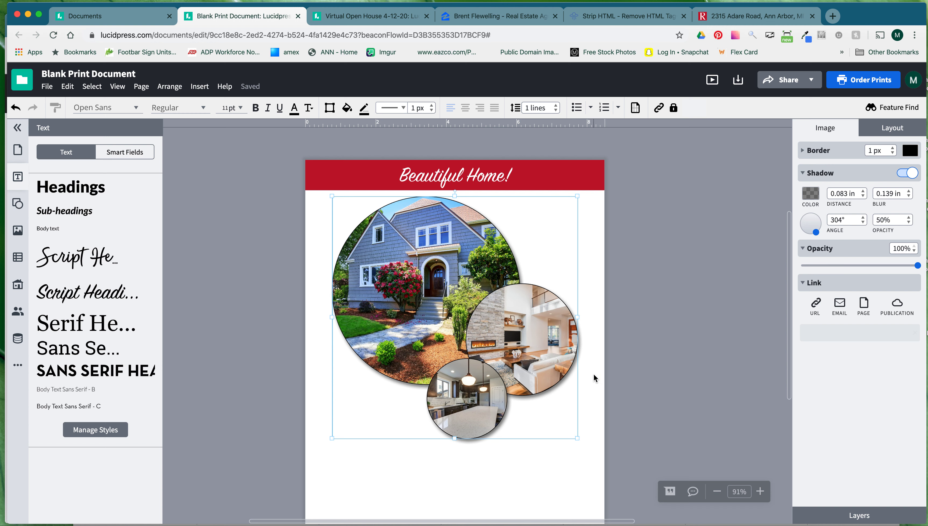
left_click(880, 220)
key("BackSpace")
type("3")
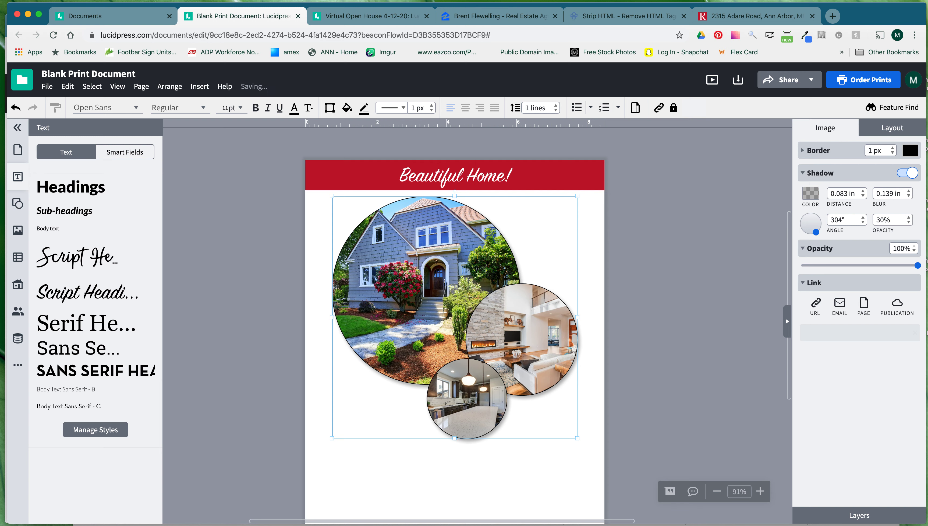
left_click(633, 332)
scroll(608, 319, "down", 2)
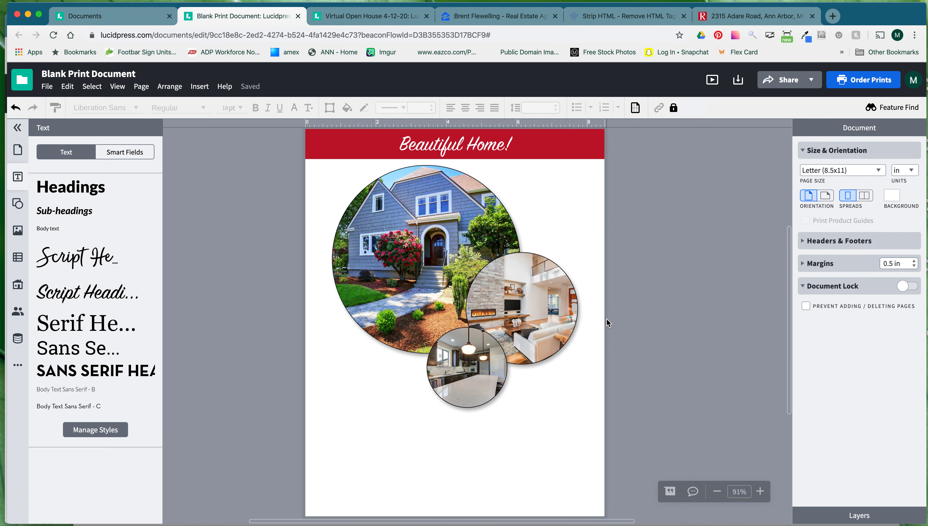
Place a Body text box, still reading 'Body text', below the photo collage.
left_click(333, 416)
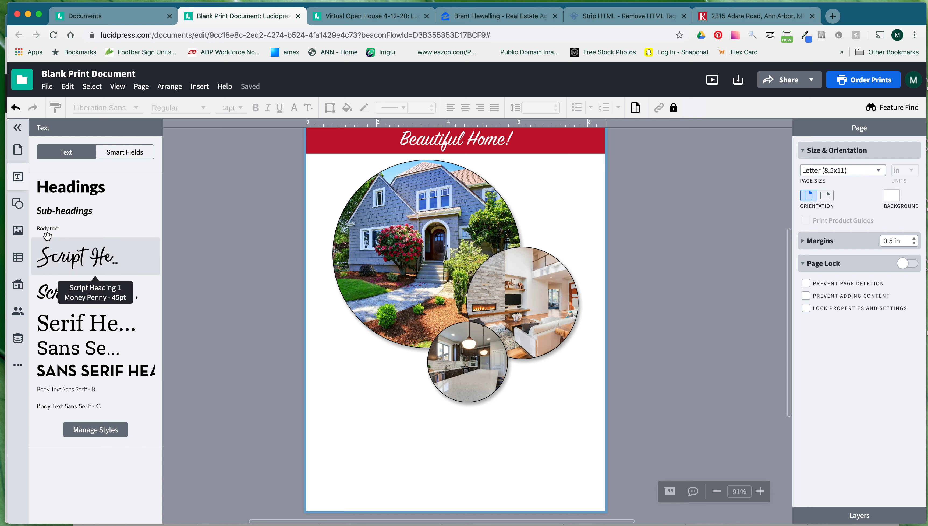
left_click_drag(42, 231, 571, 460)
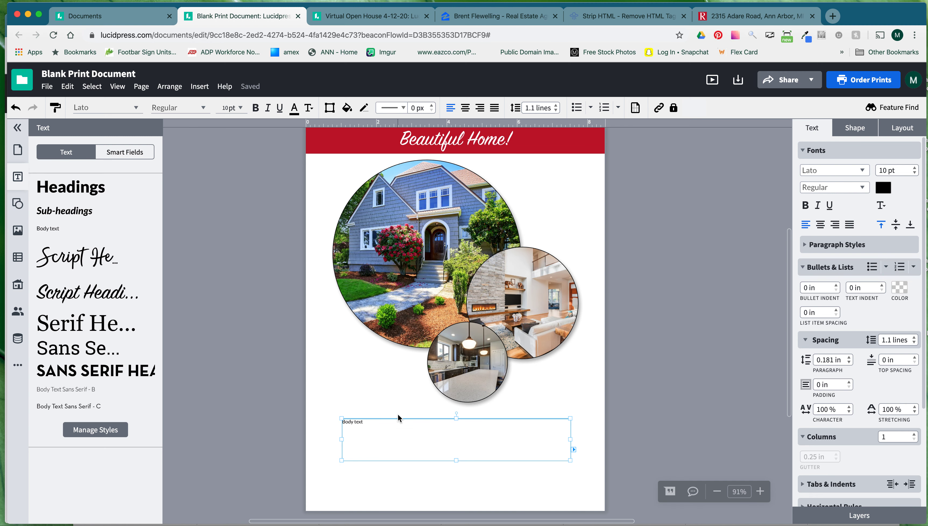
scroll(368, 424, "left", 1)
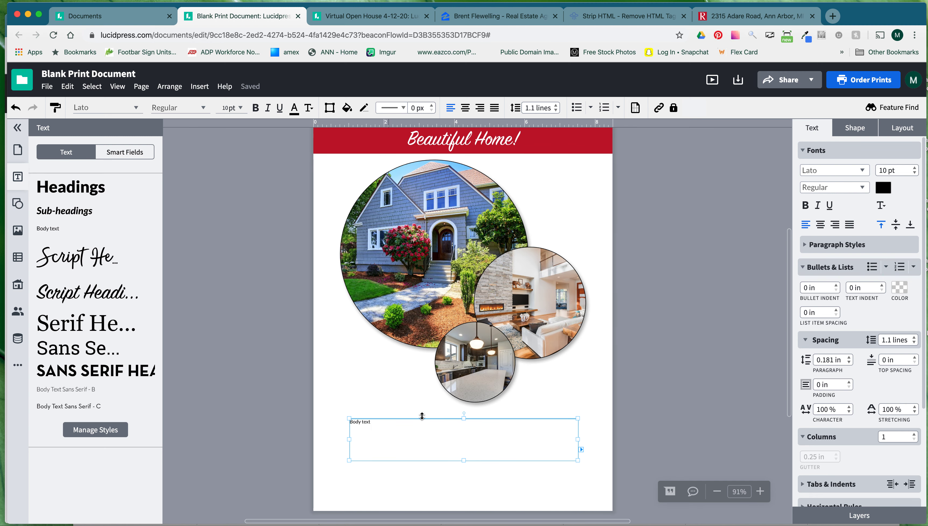
left_click(733, 20)
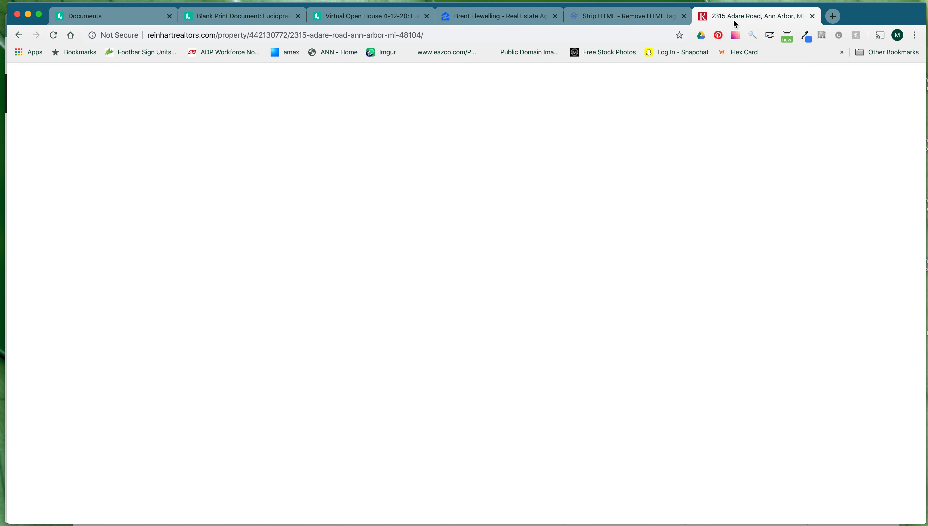
left_click(417, 326)
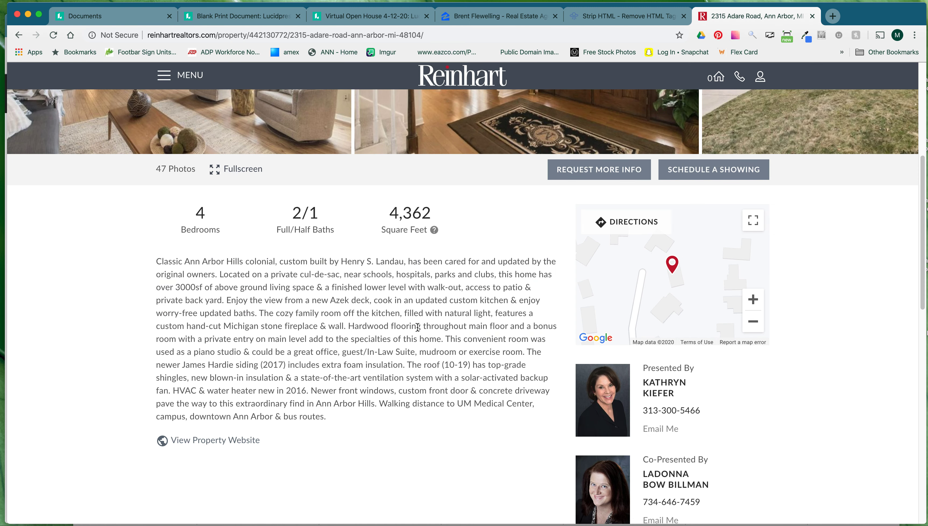
left_click_drag(444, 339, 157, 263)
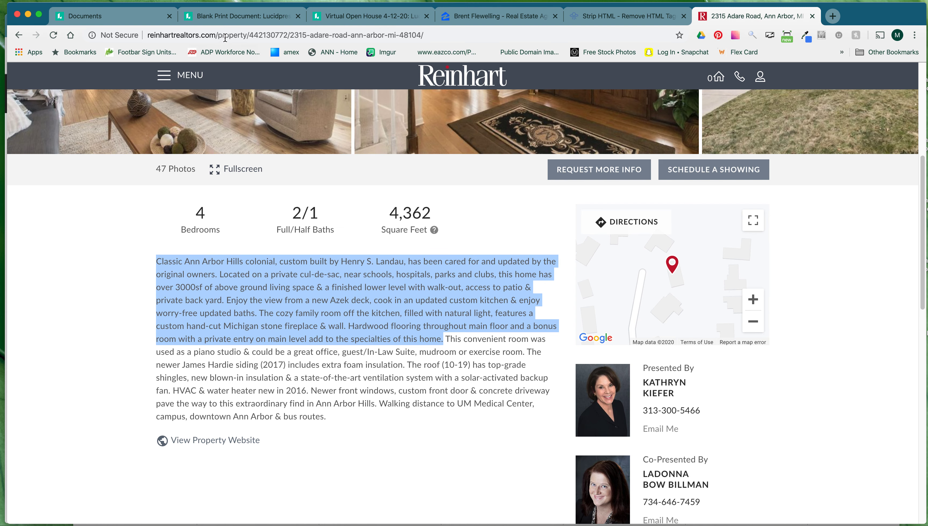
left_click(236, 16)
left_click(371, 422)
Paste the listing description into the Body text box, enlarge it and shift it slightly up.
key("super+v")
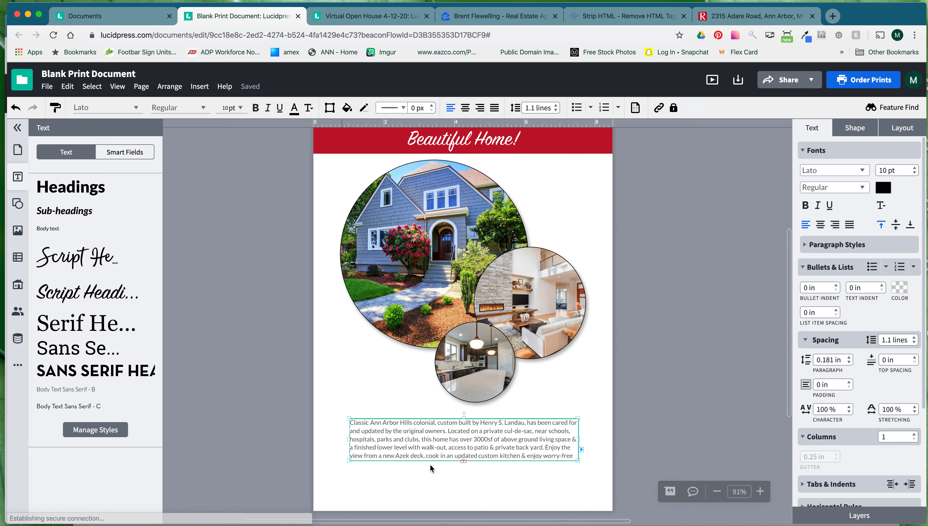
left_click_drag(581, 461, 593, 473)
left_click_drag(502, 436, 499, 431)
left_click(605, 416)
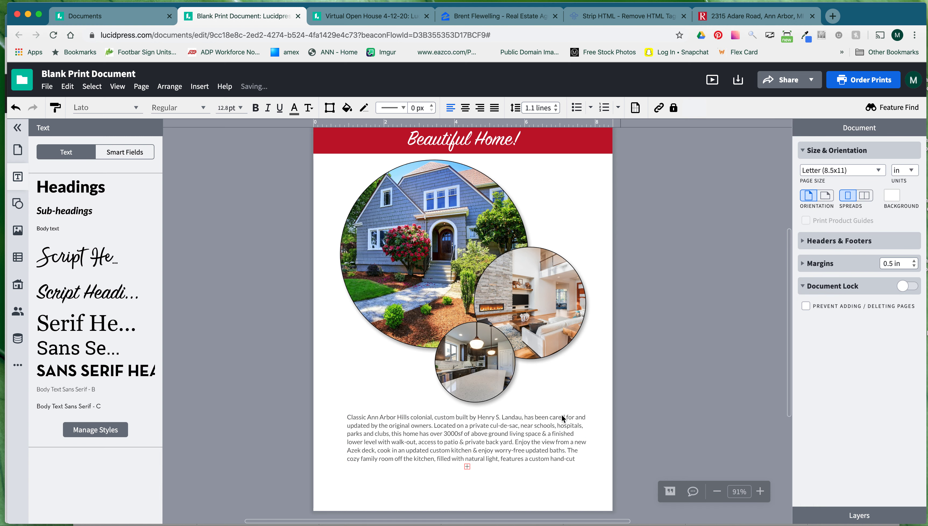
left_click(20, 206)
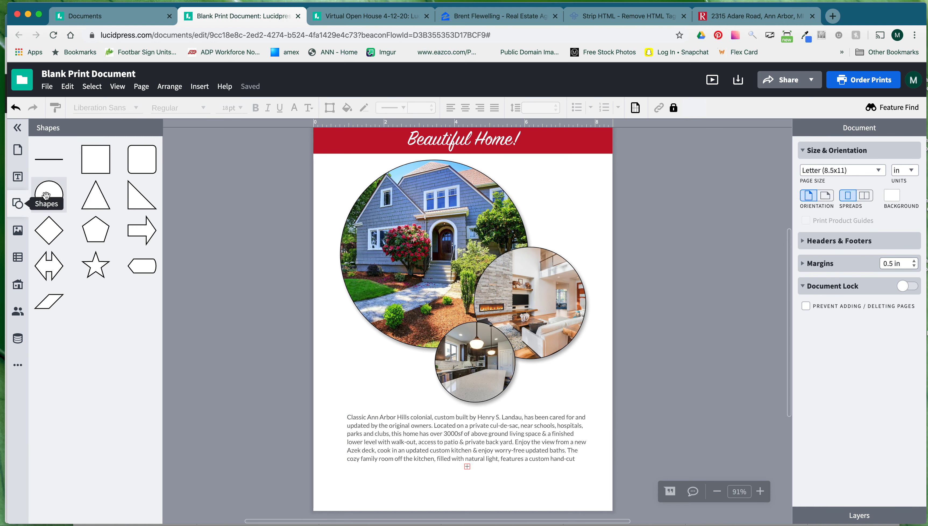
Add a near page-size background square sent to back, borderless with Gray 20% fill.
left_click_drag(95, 159, 348, 407)
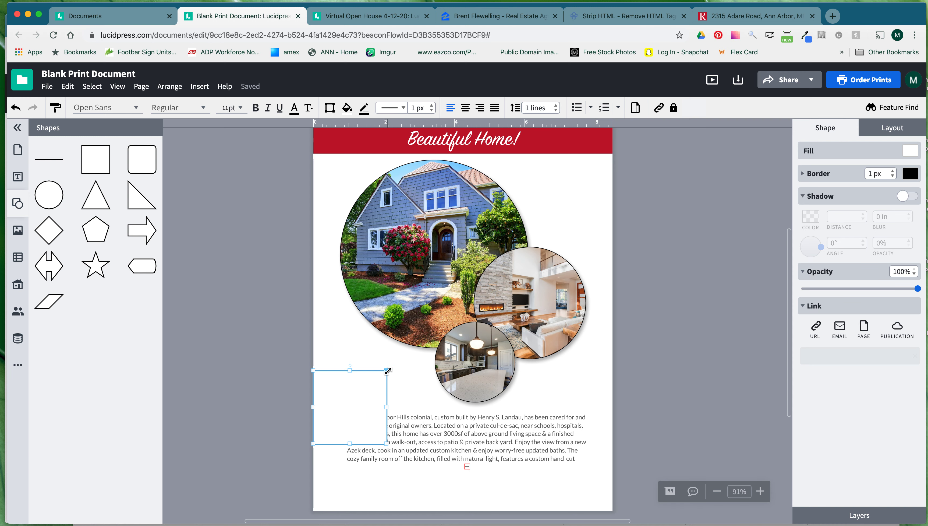
left_click_drag(388, 371, 613, 189)
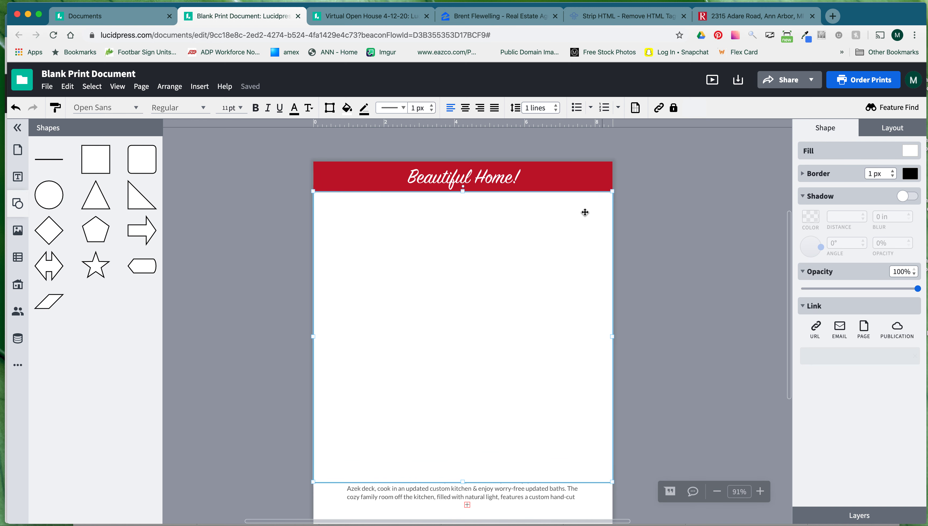
right_click(338, 275)
mouse_move(381, 220)
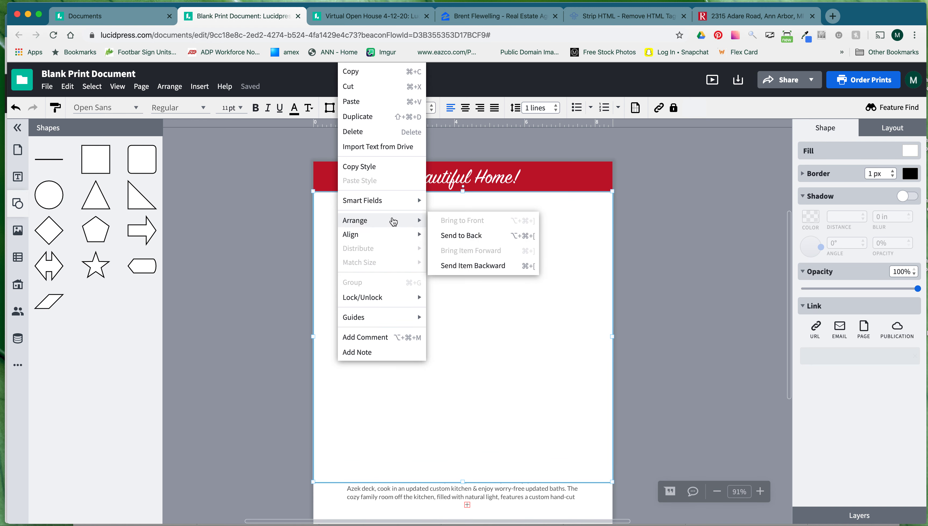
left_click(447, 235)
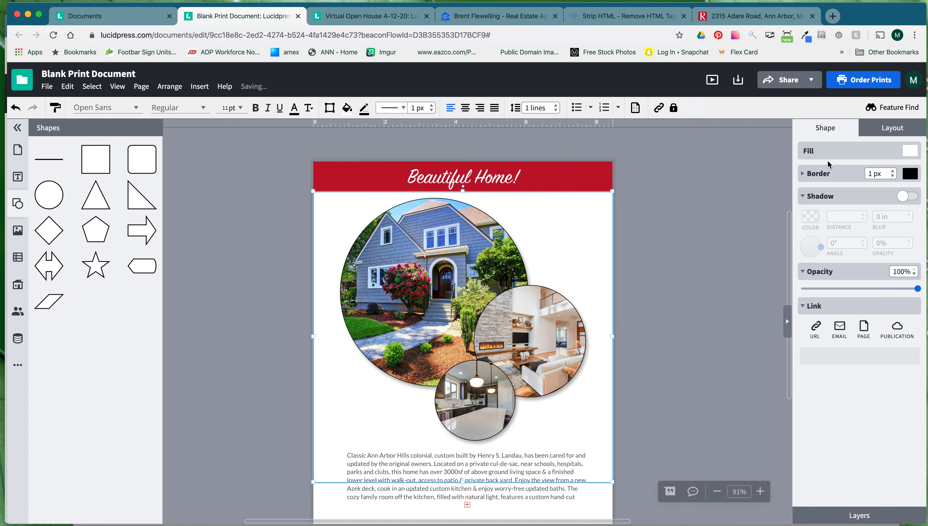
left_click(893, 176)
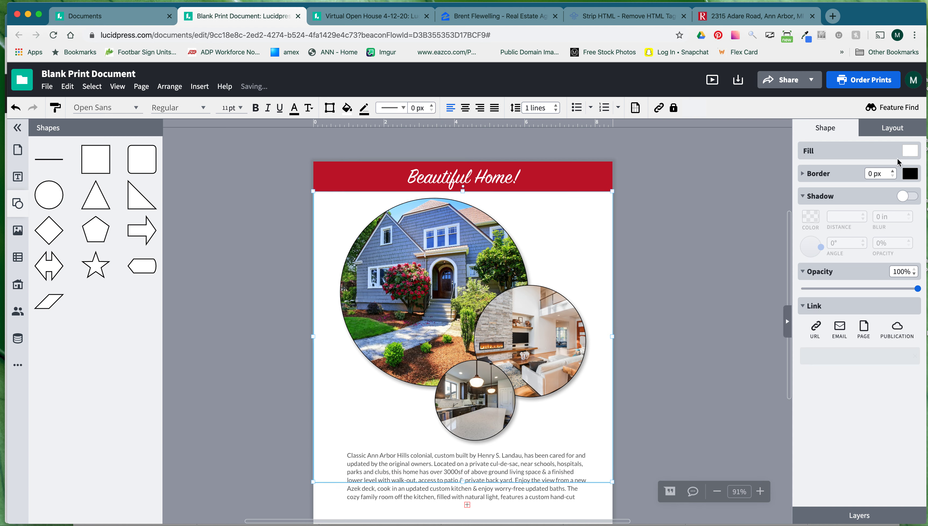
left_click(909, 152)
left_click(906, 217)
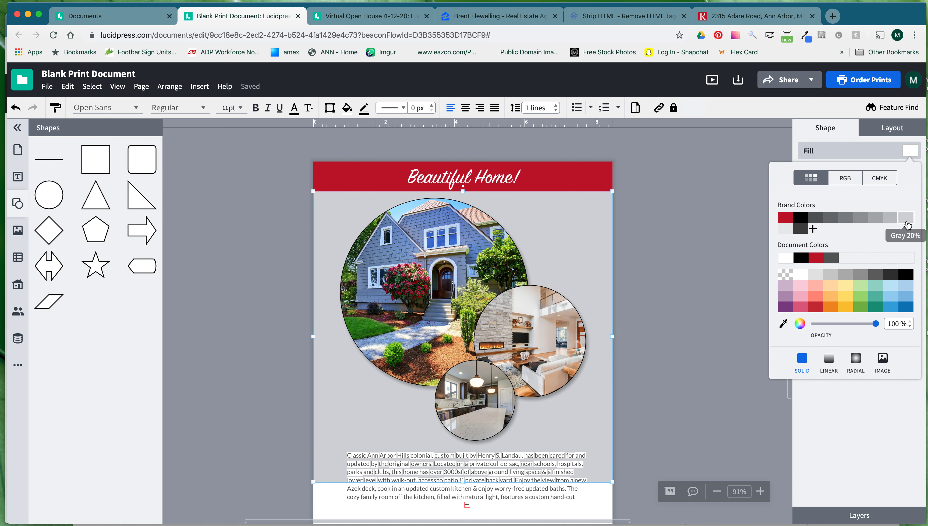
scroll(698, 375, "down", 4)
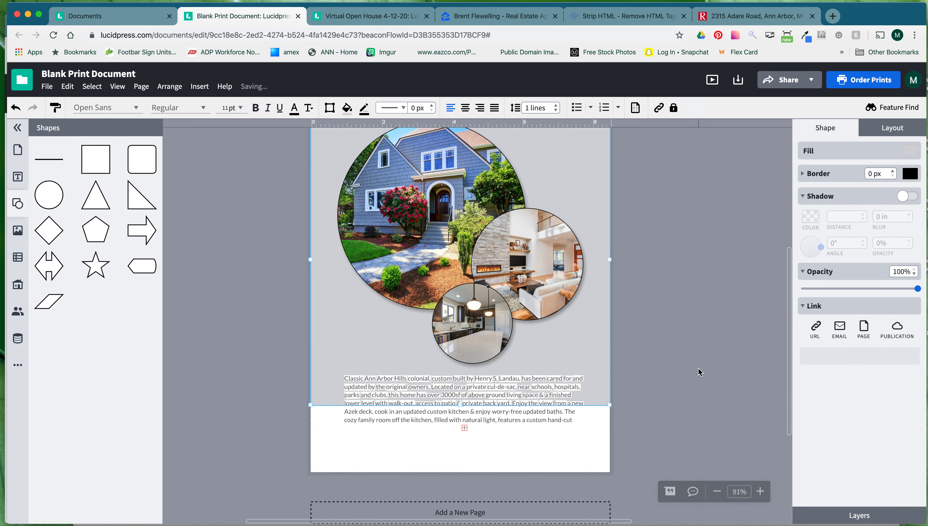
Move the description text box up slightly, just below the photo circles.
left_click(499, 412)
left_click(498, 413)
left_click_drag(491, 409, 491, 403)
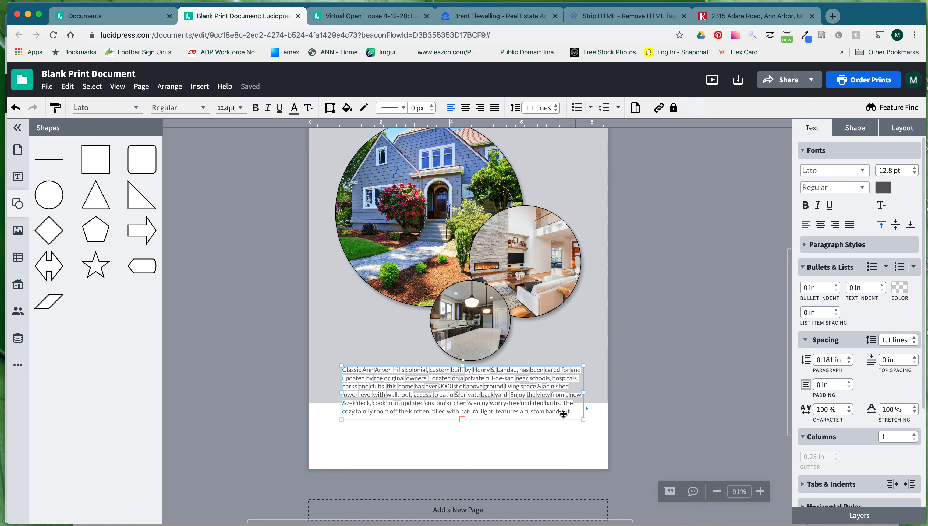
left_click(552, 411)
left_click(533, 411)
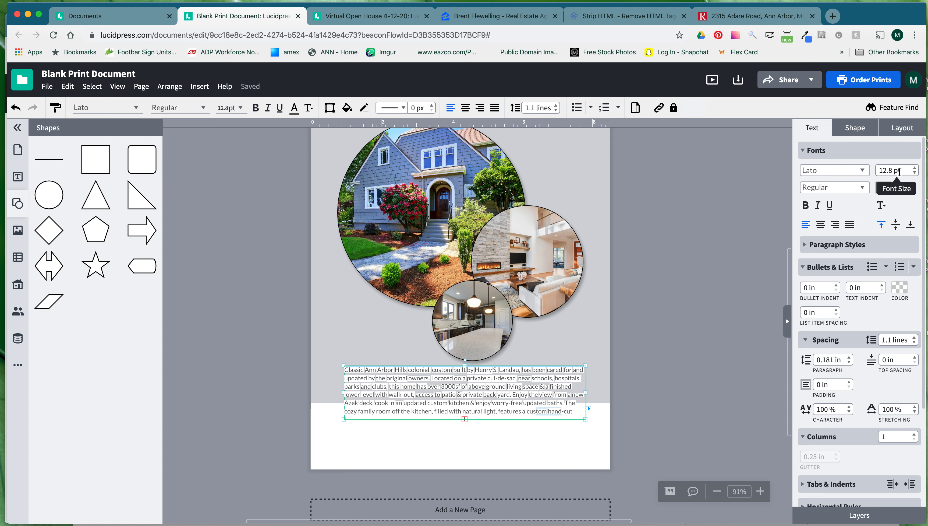
left_click(559, 435)
left_click(548, 416)
left_click(751, 16)
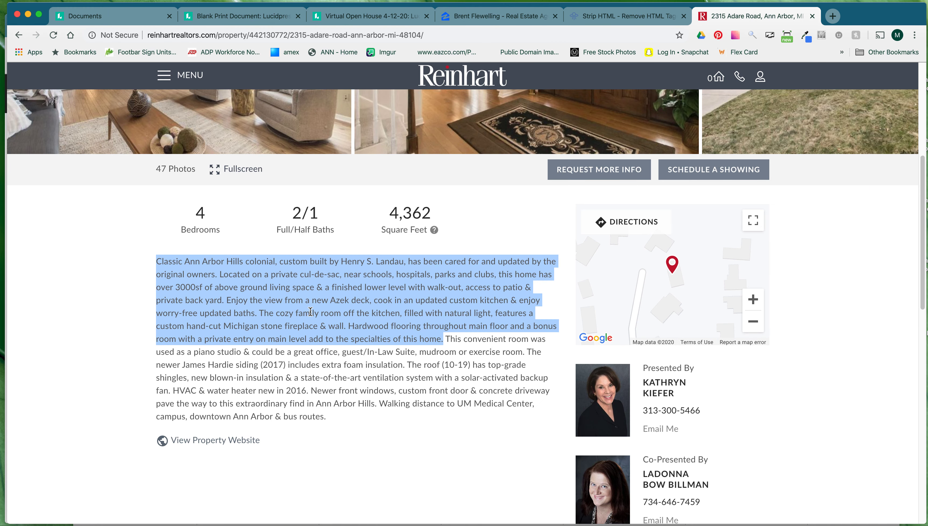
Select the Reinhart listing description from 'Classic' through 'fireplace & wall'.
left_click(401, 381)
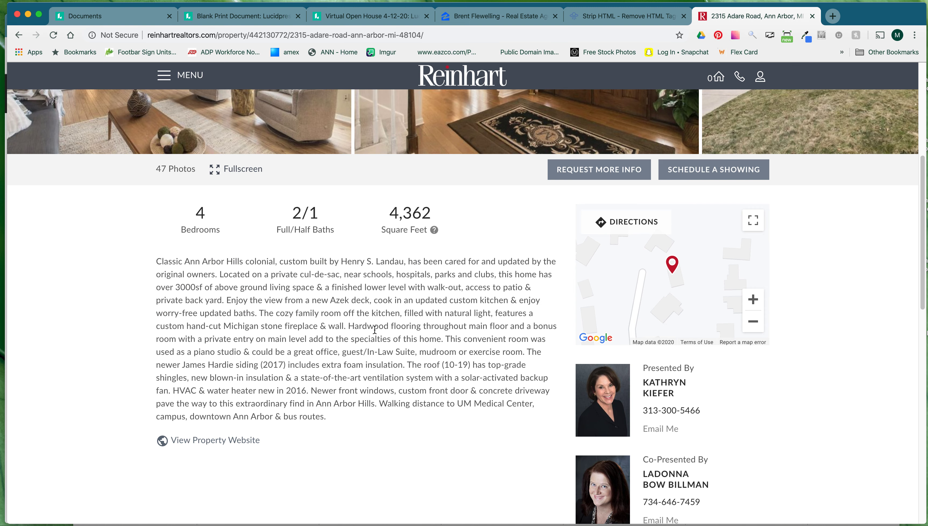
left_click(247, 16)
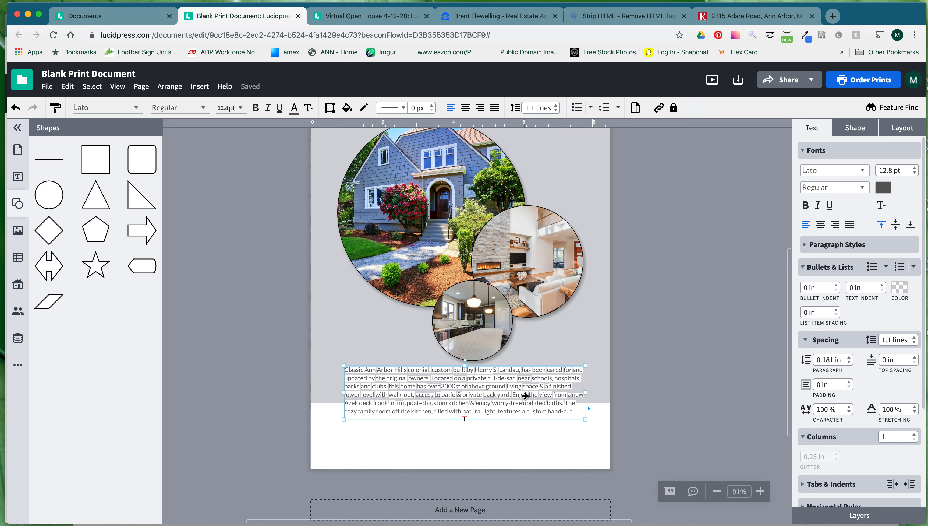
left_click(747, 17)
left_click_drag(158, 261, 347, 321)
key("super+c")
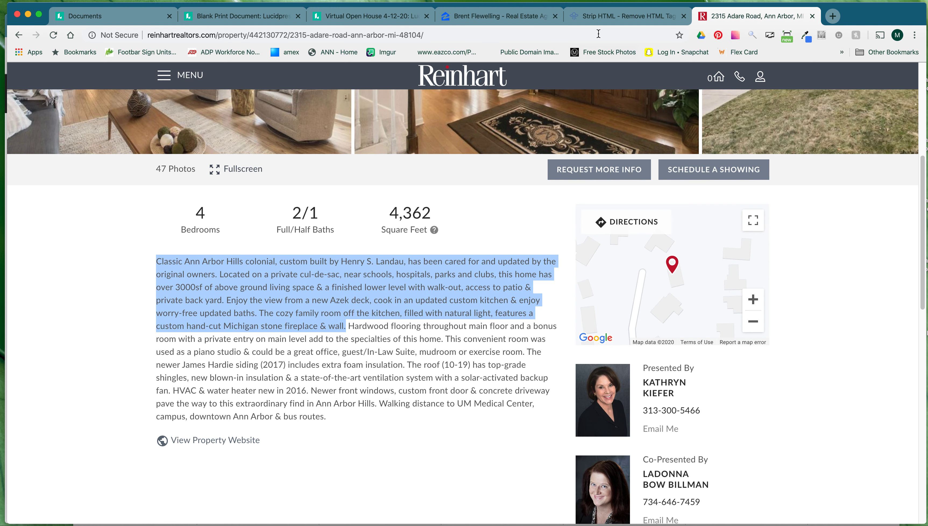
Paste the description into browserling's HTML stripper, strip the tags, and select the clean text.
left_click(594, 18)
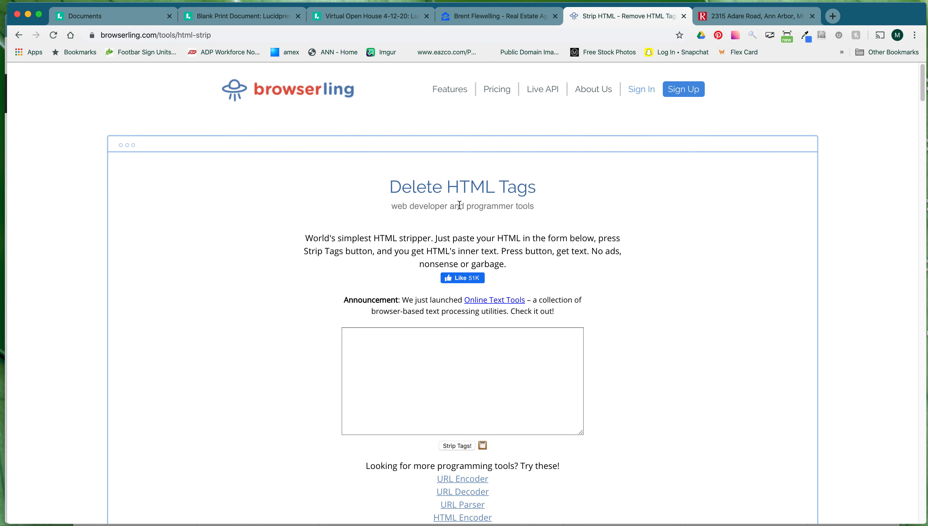
left_click(728, 21)
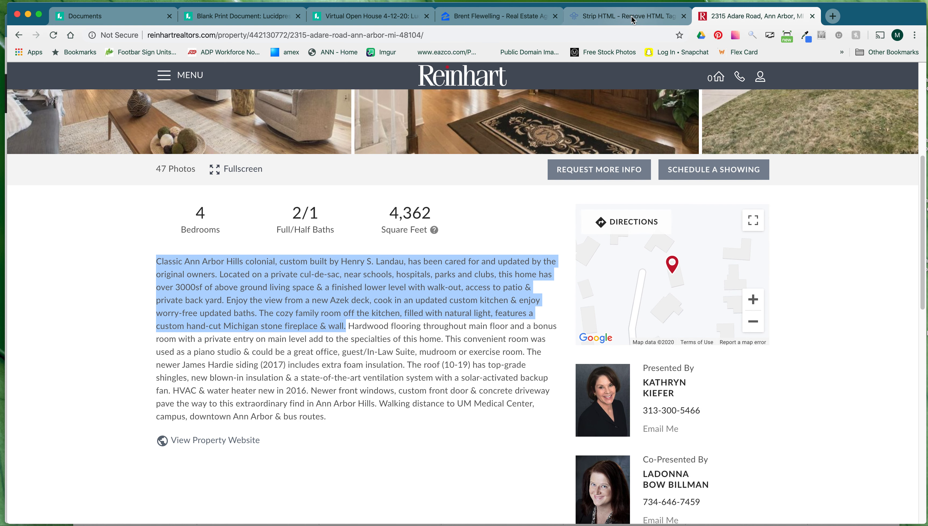
left_click(622, 17)
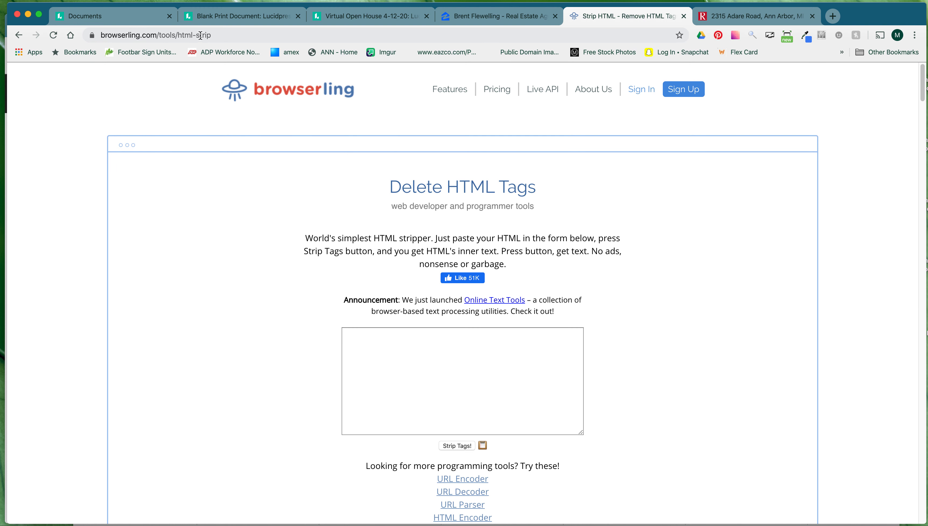
left_click(425, 340)
key("super+v")
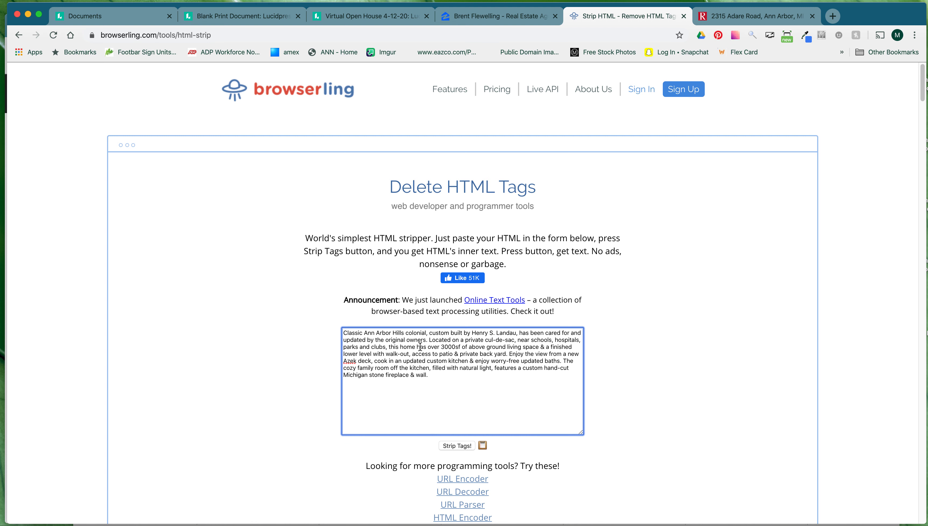
left_click(455, 446)
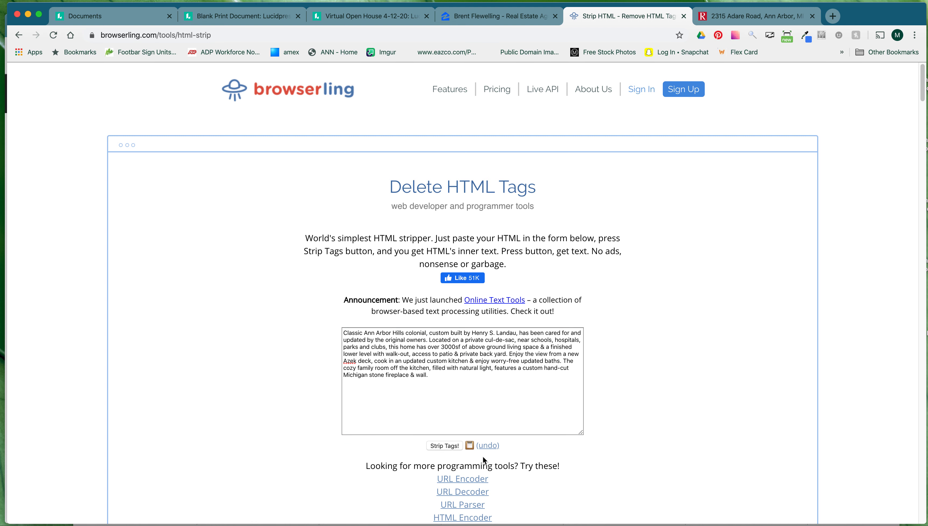
left_click_drag(452, 395, 318, 320)
key("ctrl+c")
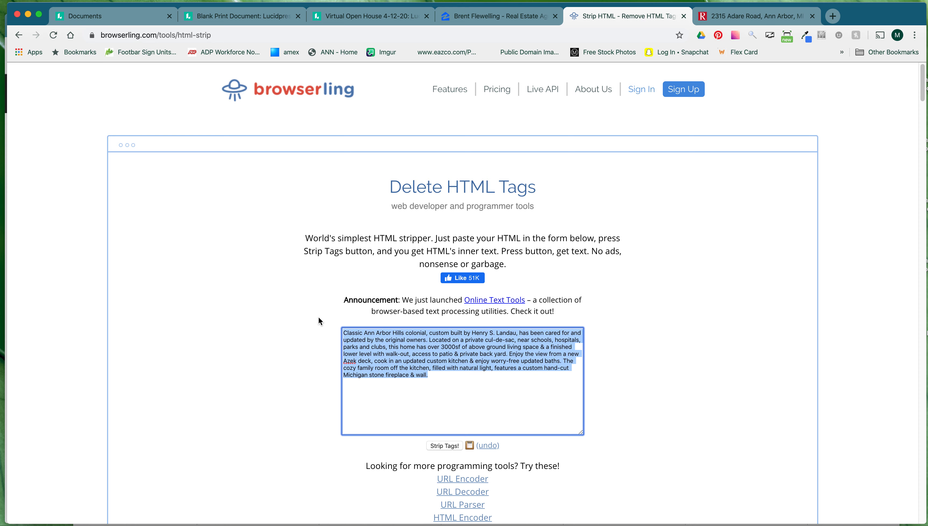
left_click(249, 20)
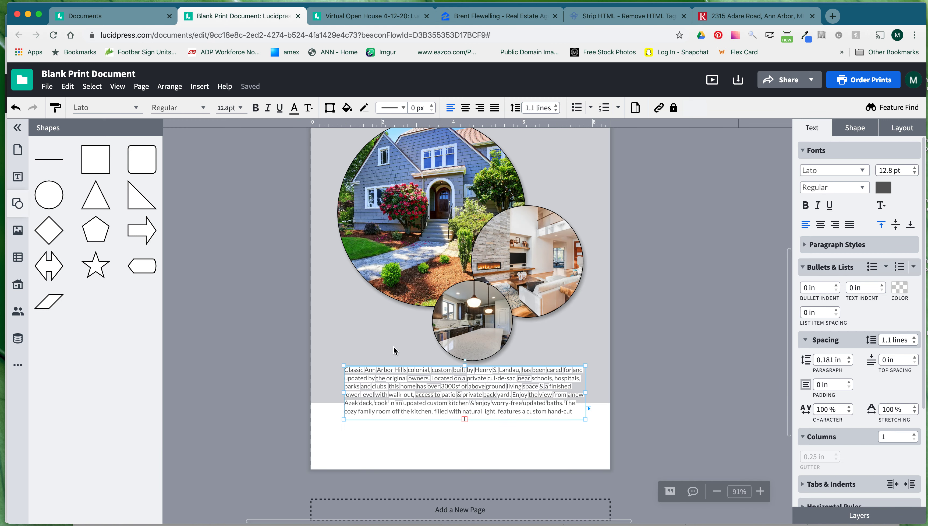
Turn off the white highlight behind the description text.
left_click(559, 445)
left_click(526, 379)
left_click(882, 209)
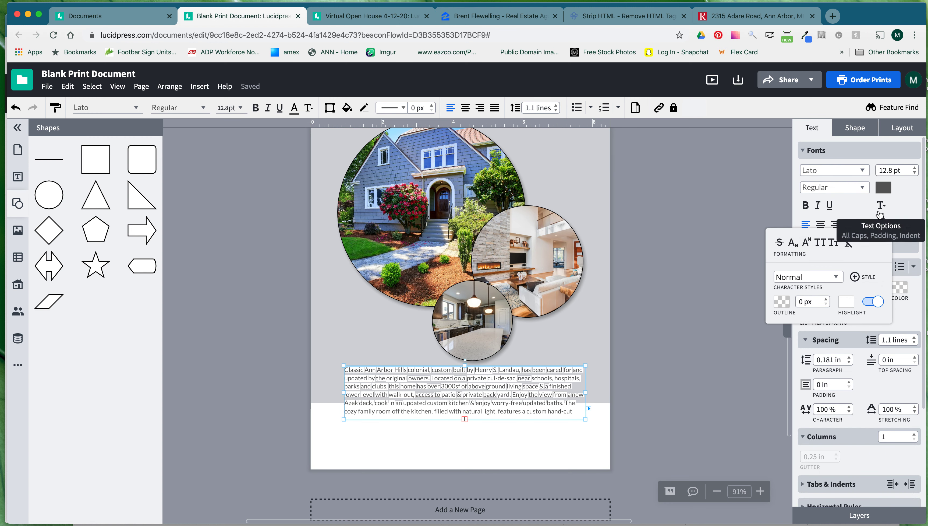
left_click(874, 303)
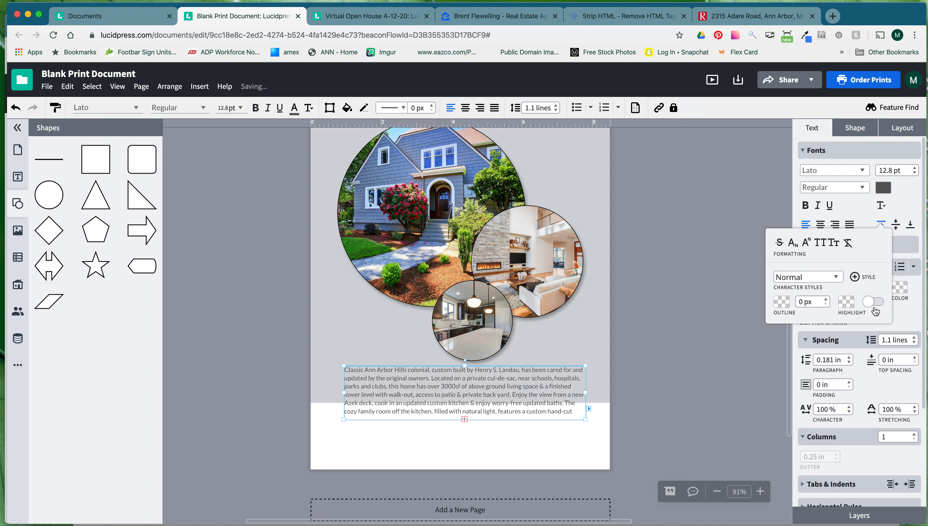
left_click(607, 433)
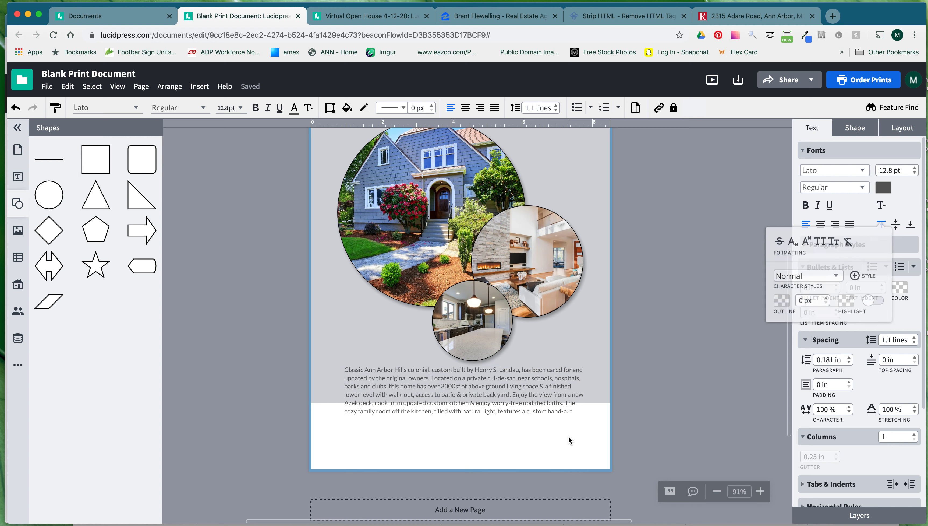
Fit the description box to its text and start a new paragraph at 'hand-cut'.
left_click(536, 412)
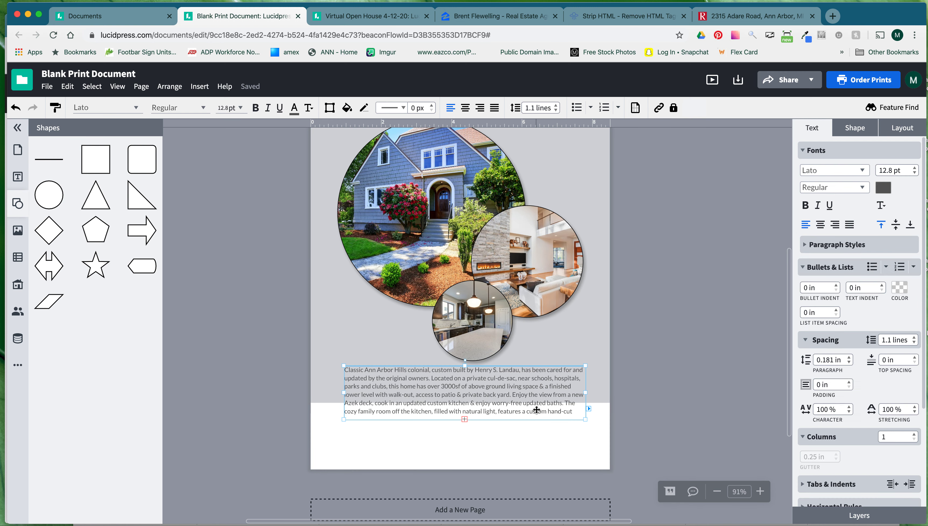
left_click(464, 419)
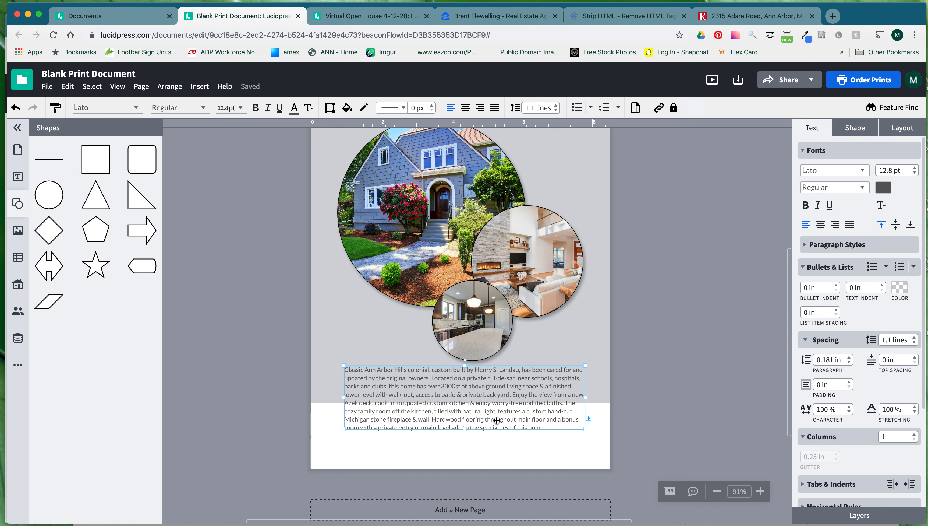
left_click(493, 411)
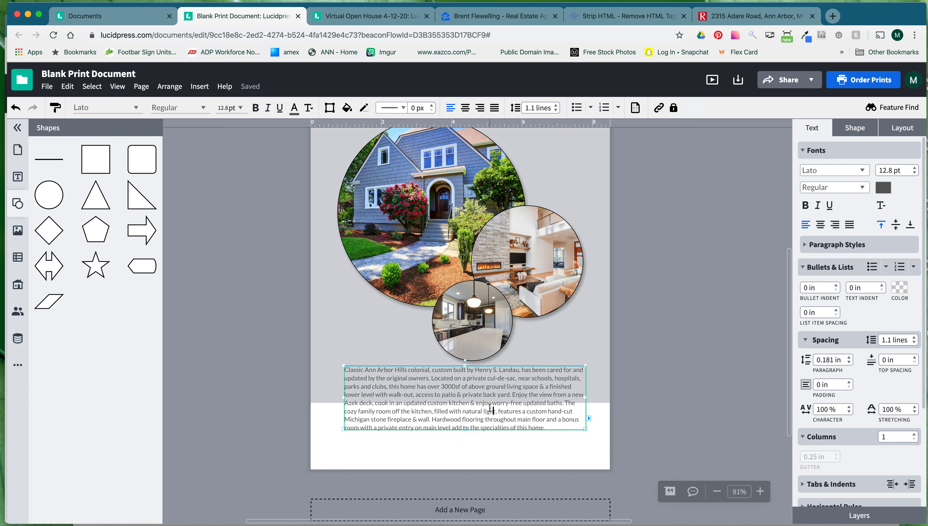
left_click(568, 403)
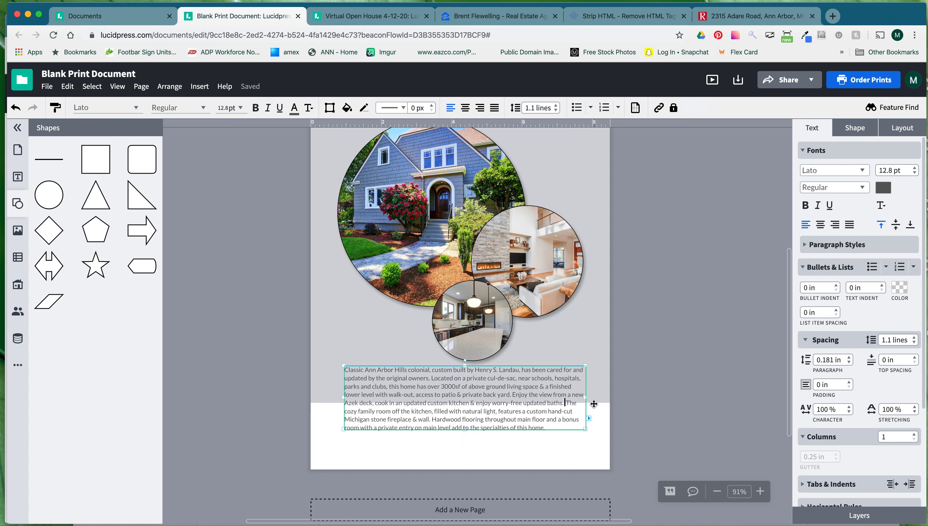
left_click(548, 412)
key("Return")
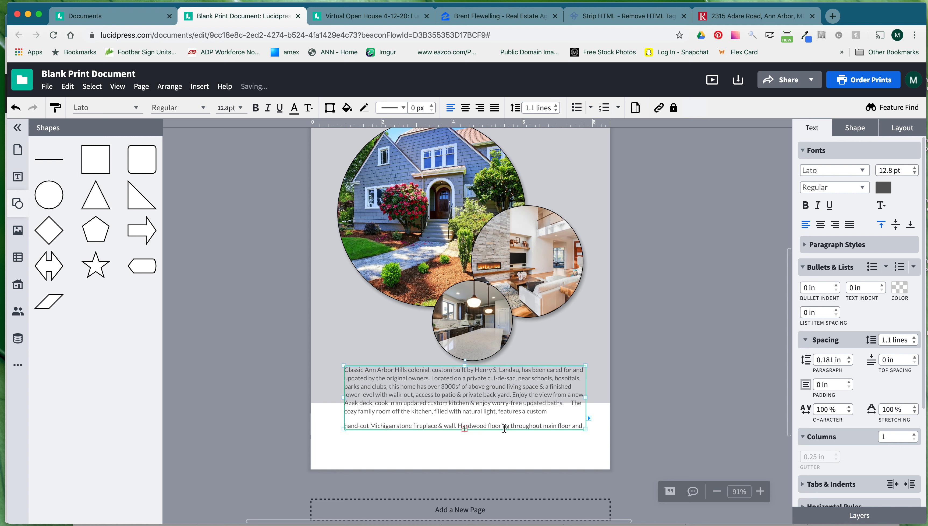
Enlarge part of the natural-light phrase to 16 pt.
left_click_drag(470, 411, 433, 411)
left_click(915, 167)
left_click(914, 168)
left_click(608, 406)
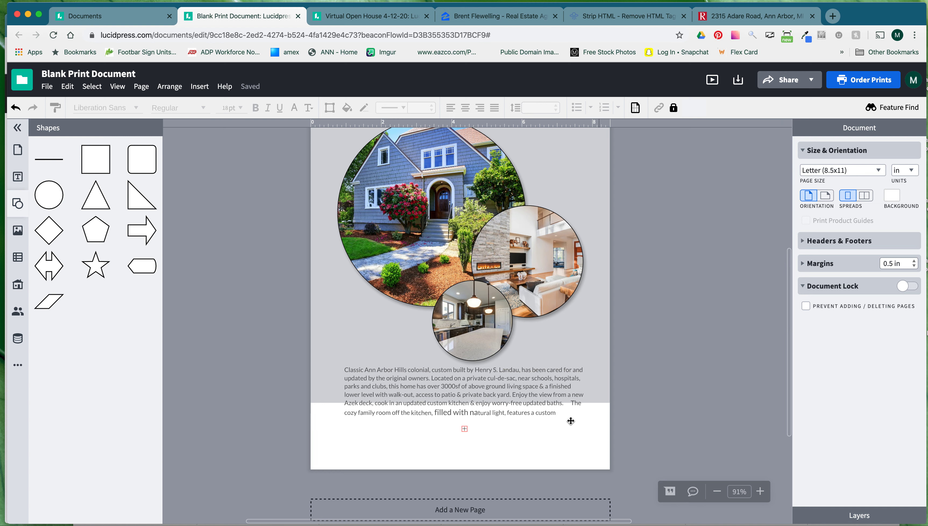
Replace the description box's text with the clean paragraph ending 'fireplace & wall.'.
left_click(516, 417)
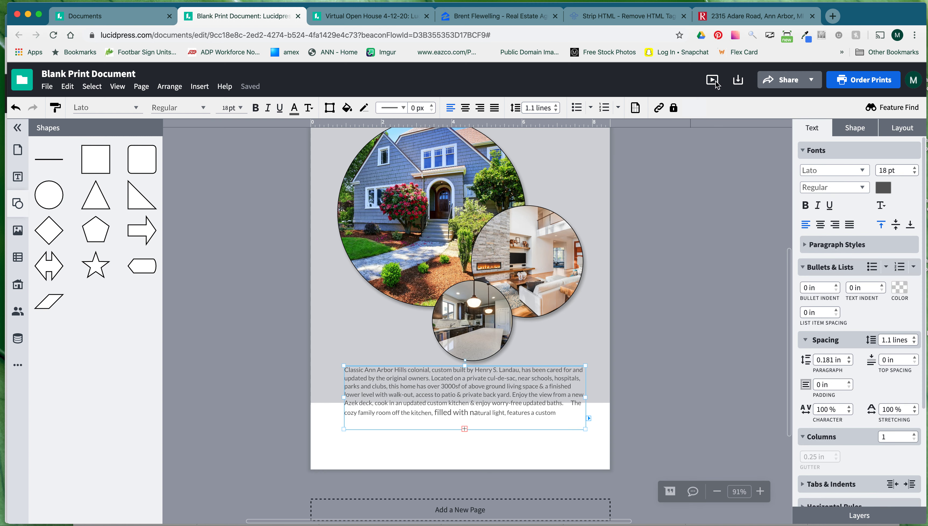
left_click(626, 16)
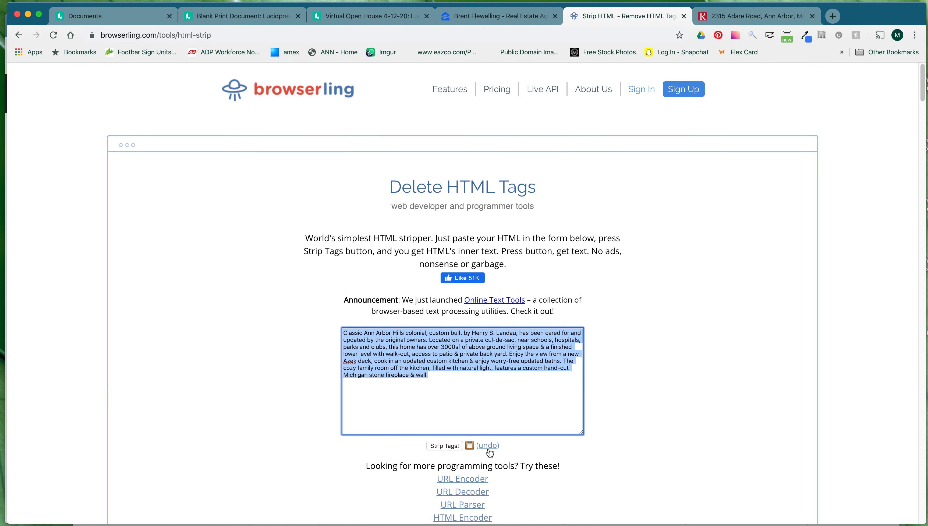
left_click(262, 17)
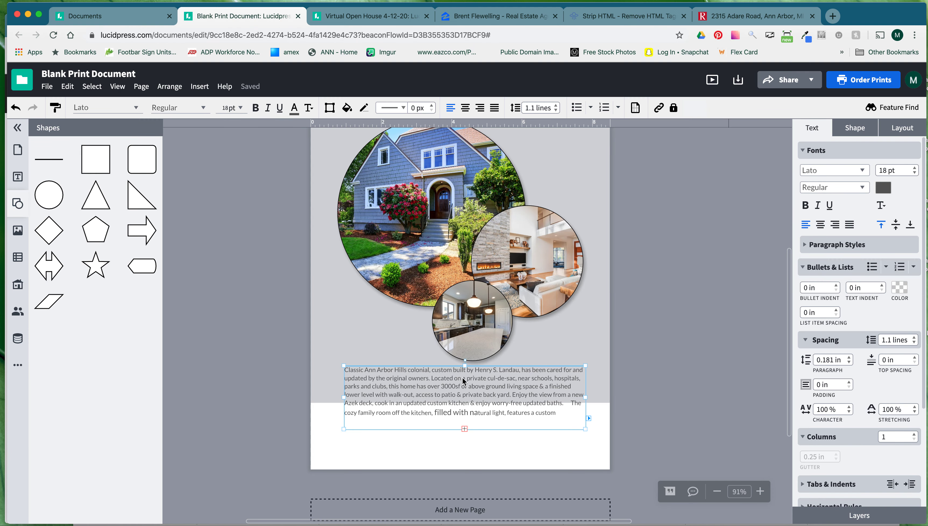
left_click(457, 412)
key("ctrl+a")
key("ctrl+v")
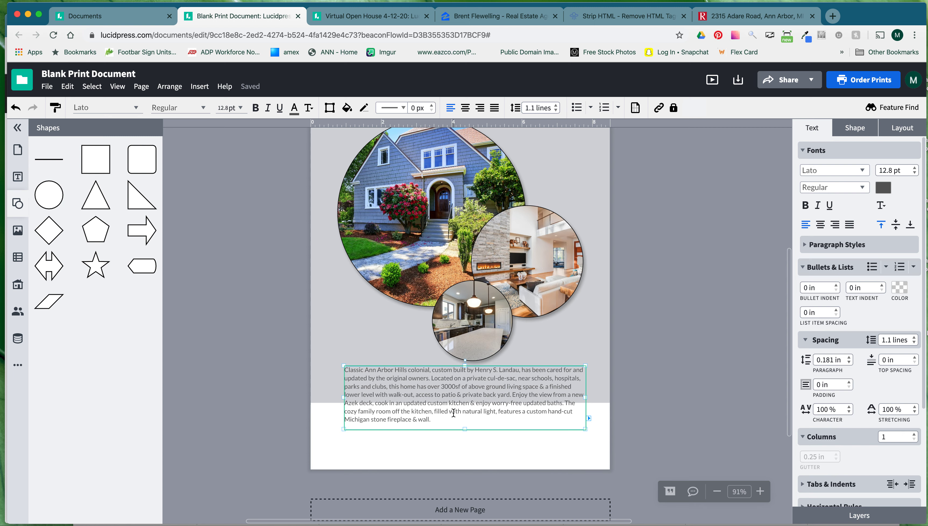
left_click(755, 16)
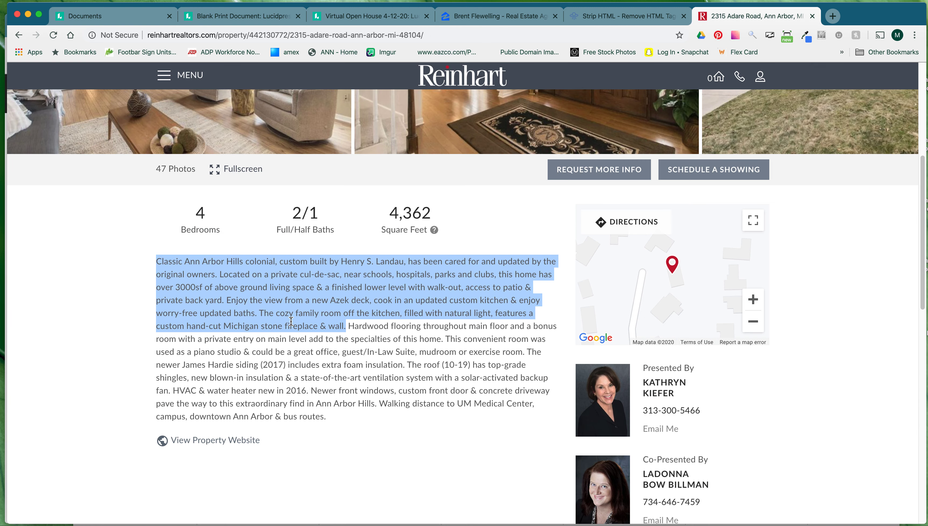
Set the description paragraph's font size to 10 pt.
left_click(284, 17)
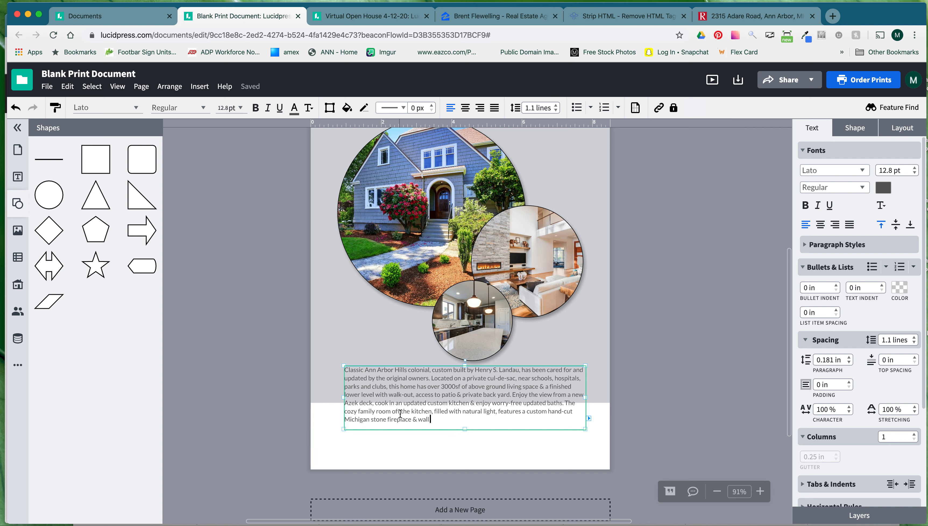
left_click(549, 451)
left_click(411, 416)
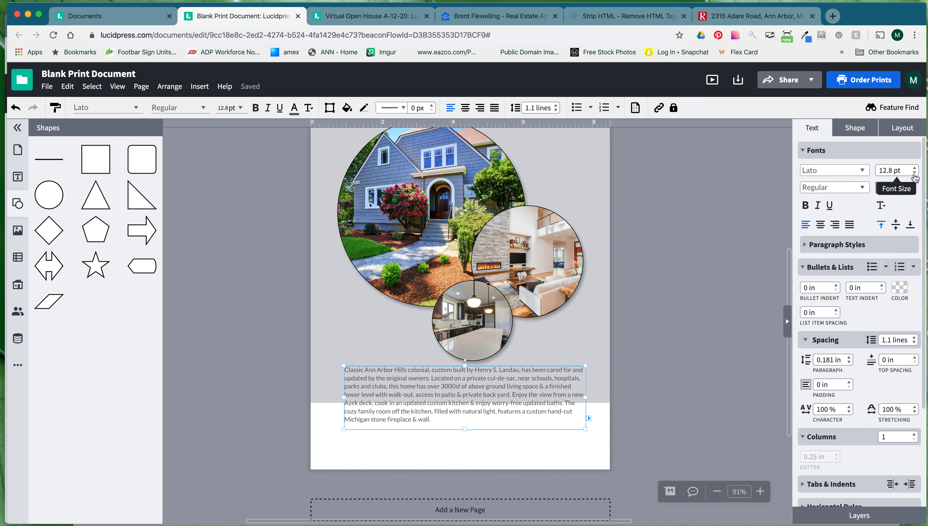
left_click(915, 176)
left_click(915, 176)
left_click(915, 176)
left_click(915, 176)
left_click(915, 168)
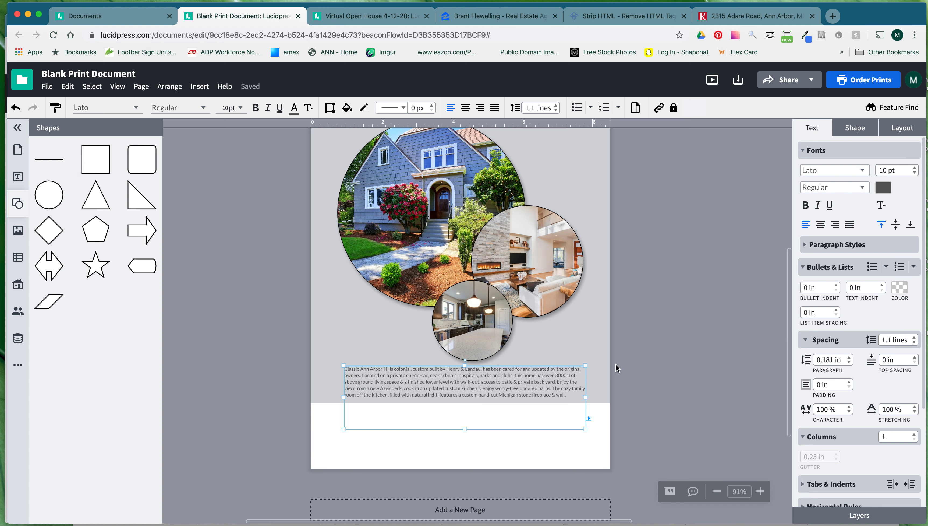
Shorten the grey background rectangle and trim the description box to fit its text.
left_click(579, 347)
left_click(579, 348)
mouse_move(460, 402)
left_mouse_down()
mouse_move(460, 366)
mouse_move(467, 403)
left_mouse_up()
left_click(467, 389)
left_click_drag(467, 444, 464, 416)
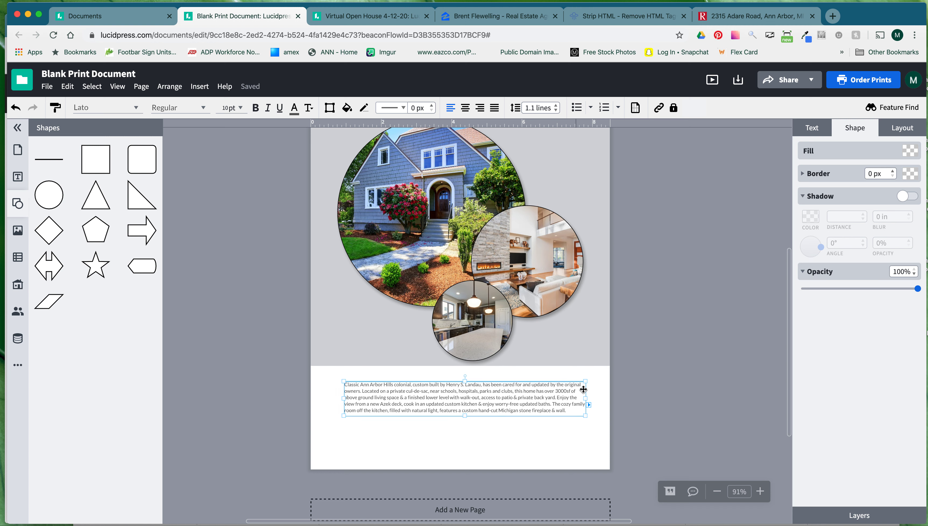
Justify the description paragraph and centre it horizontally on the page.
left_click(812, 132)
left_click(850, 225)
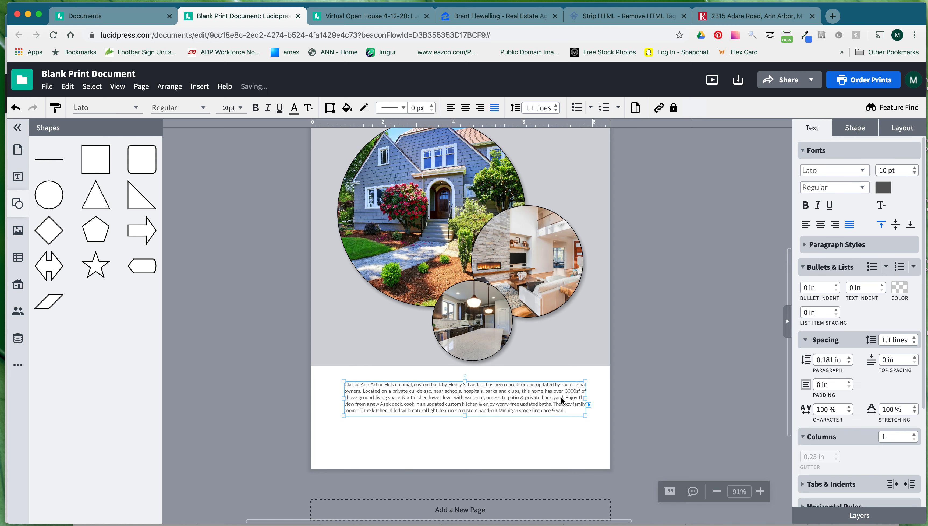
left_click(899, 131)
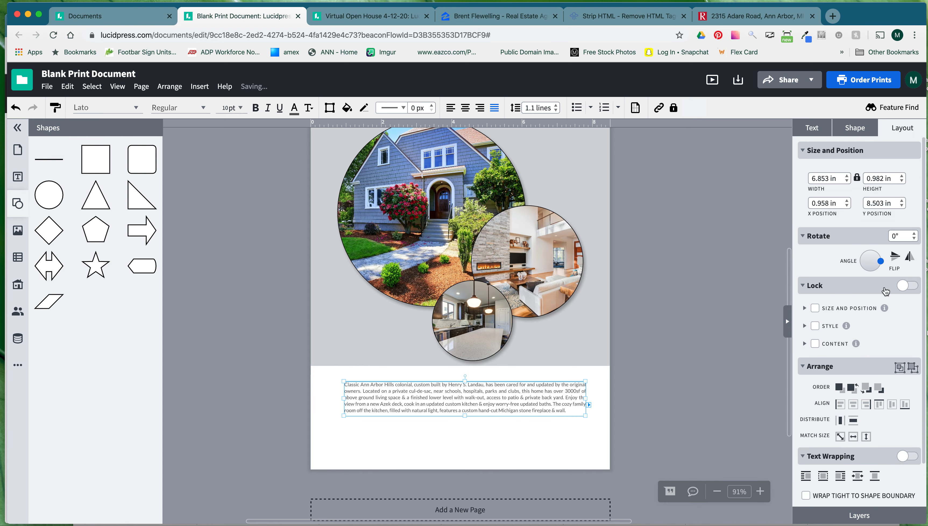
left_click(854, 404)
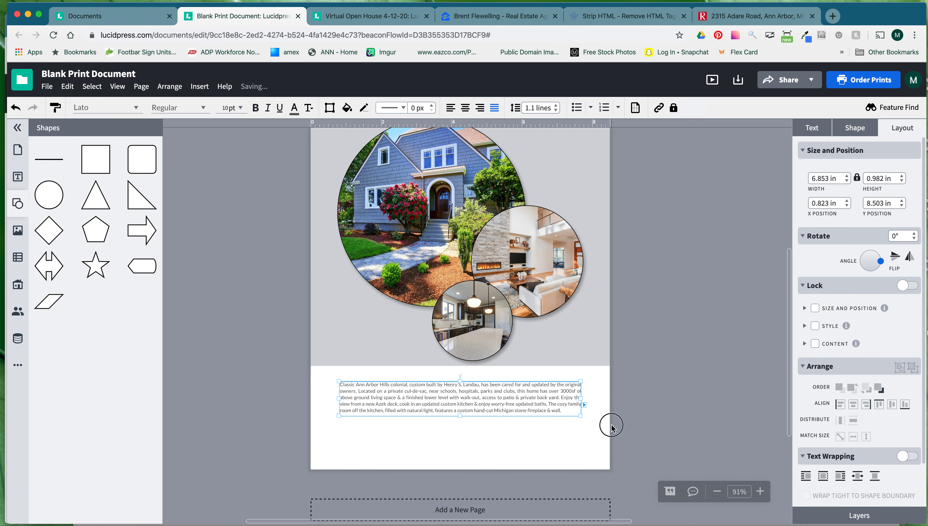
left_click(605, 430)
left_click_drag(554, 400, 555, 397)
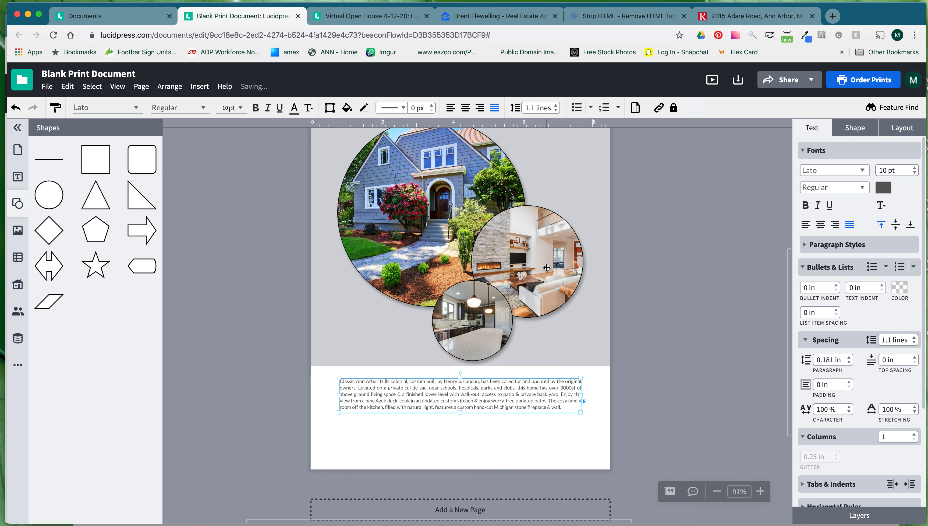
Shrink the group of three circular house photos.
left_click(569, 358)
scroll(590, 402, "up", 2)
left_click_drag(583, 402, 565, 382)
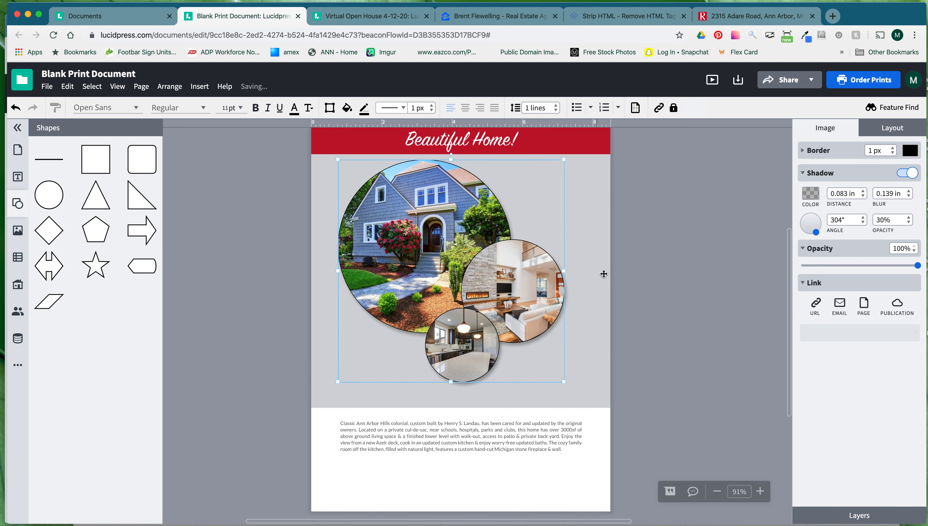
Centre the photo group on the page and shorten the grey backdrop.
left_click(889, 130)
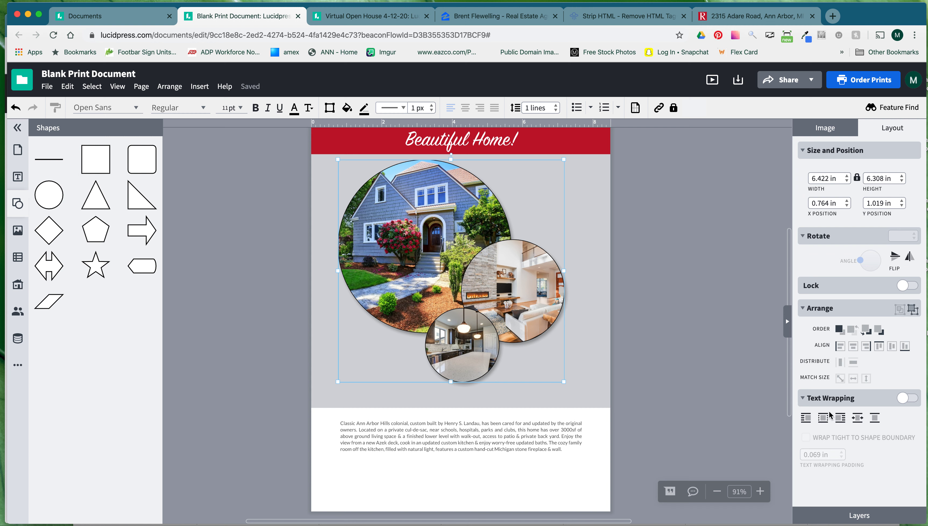
left_click(854, 346)
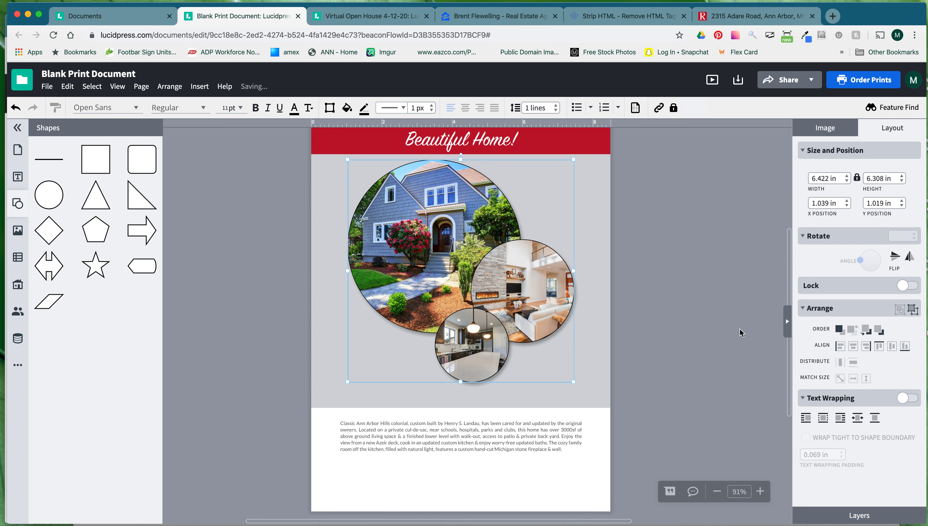
left_click(649, 344)
left_click(538, 385)
left_click_drag(461, 407, 460, 393)
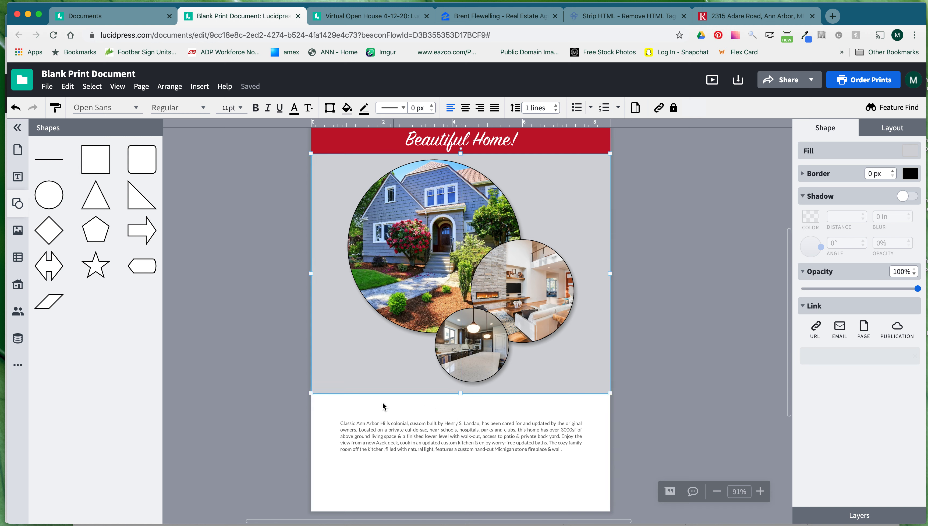
Place a copy of the red 'Beautiful Home!' banner just below the photos.
left_click(595, 142)
scroll(600, 206, "up", 2)
scroll(600, 207, "up", 1)
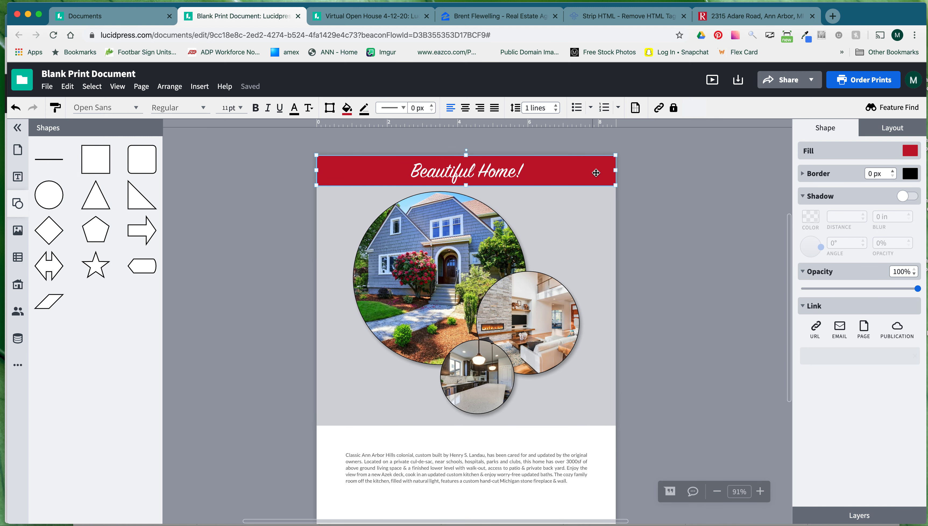
left_click_drag(597, 173, 597, 433)
Slim the new red bar and add a sub-heading reading '3 Bedrooms | 3 Baths | 3000 Sq. Ft.' on it.
left_click_drag(469, 447, 469, 438)
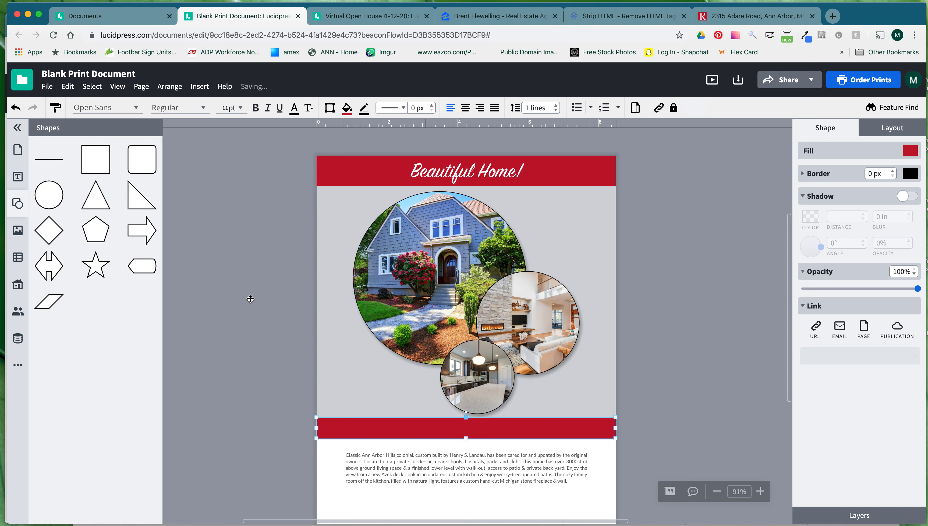
left_click(18, 177)
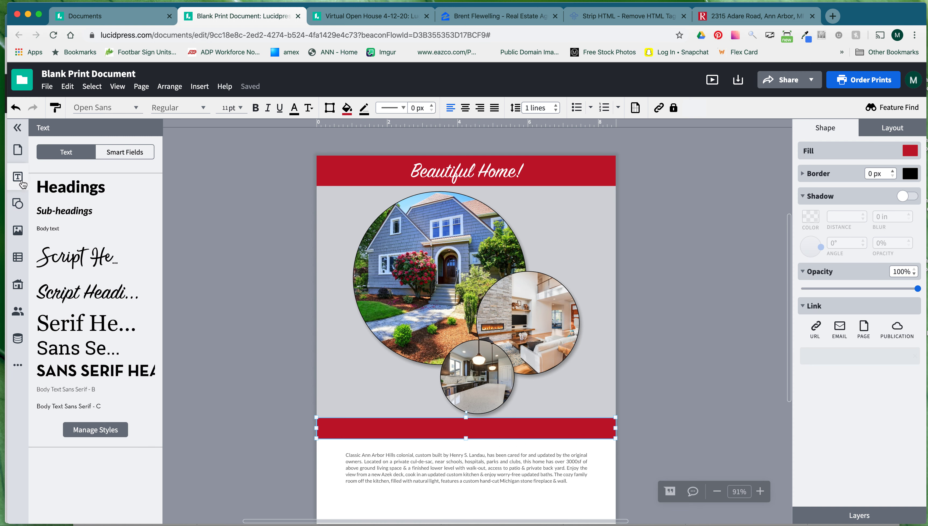
left_click_drag(61, 207, 363, 429)
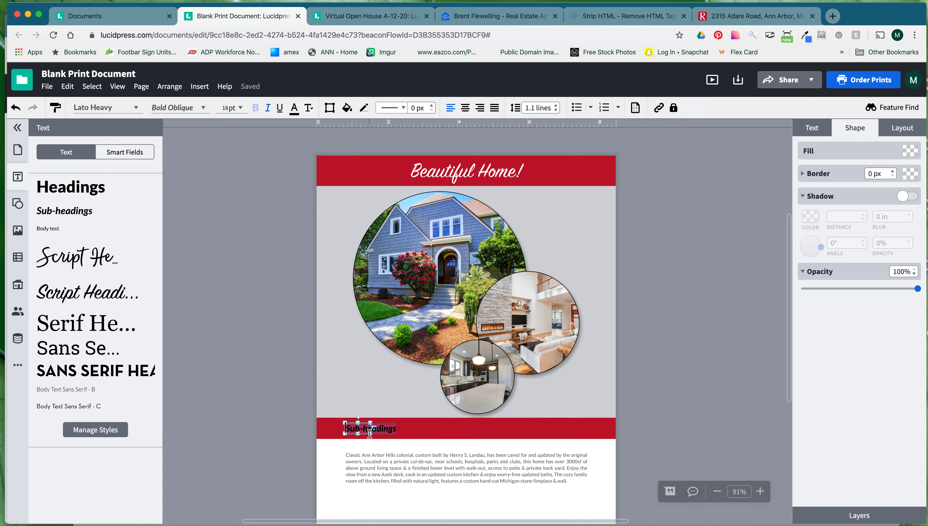
left_click_drag(371, 432, 593, 437)
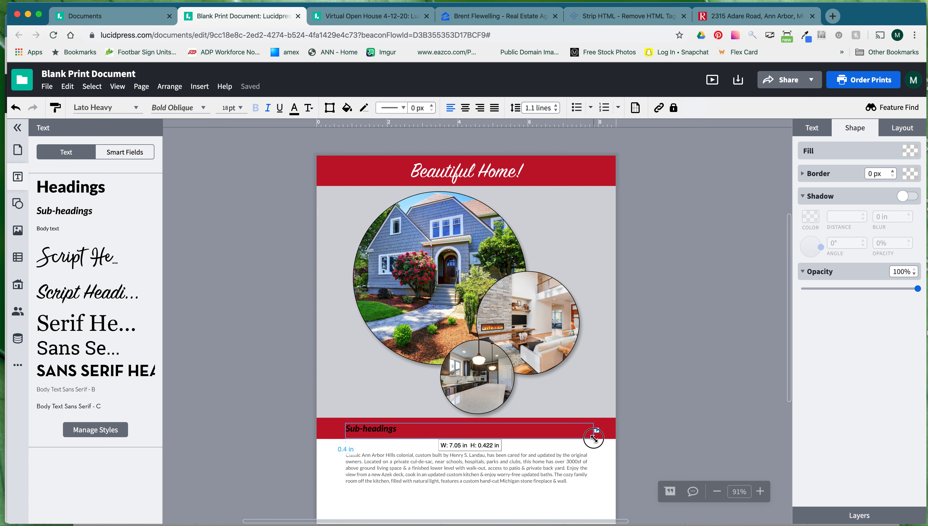
triple_click(390, 427)
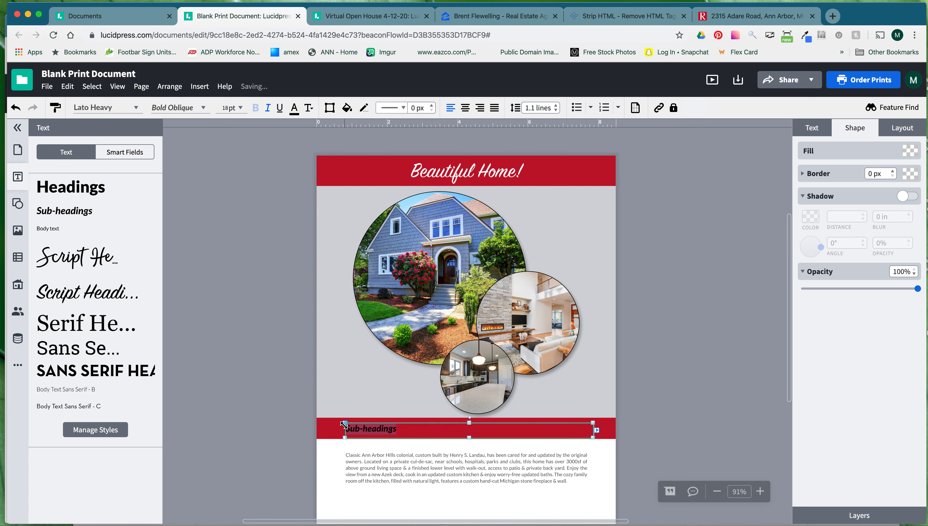
type("3")
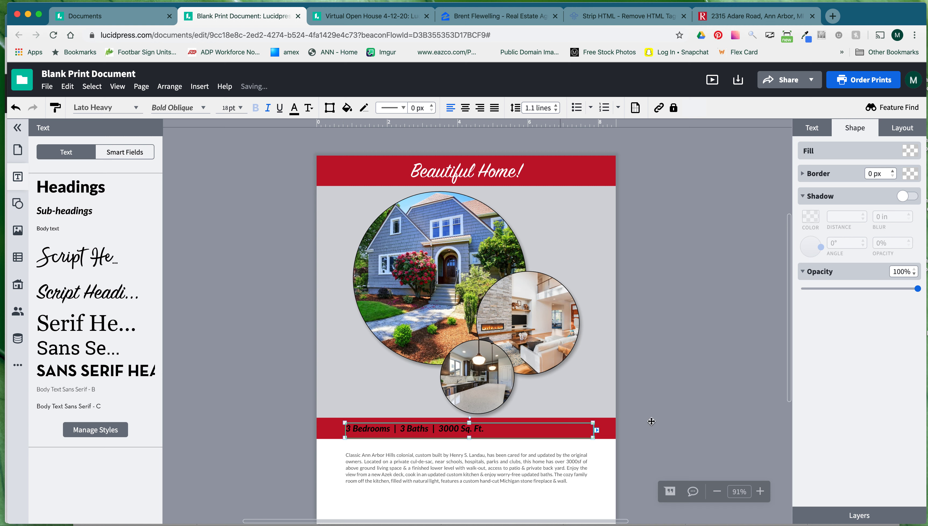
Make the stats text white and centre-aligned.
left_click(645, 429)
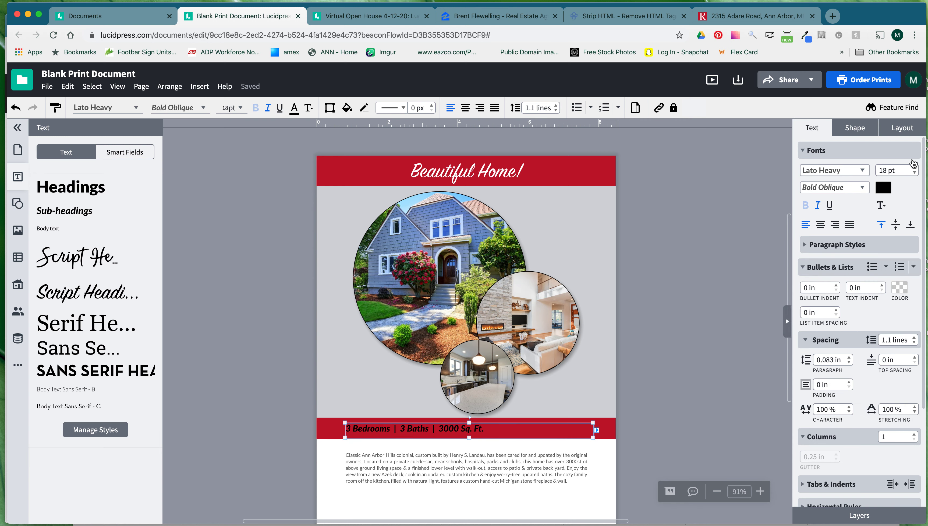
left_click(883, 187)
left_click(783, 299)
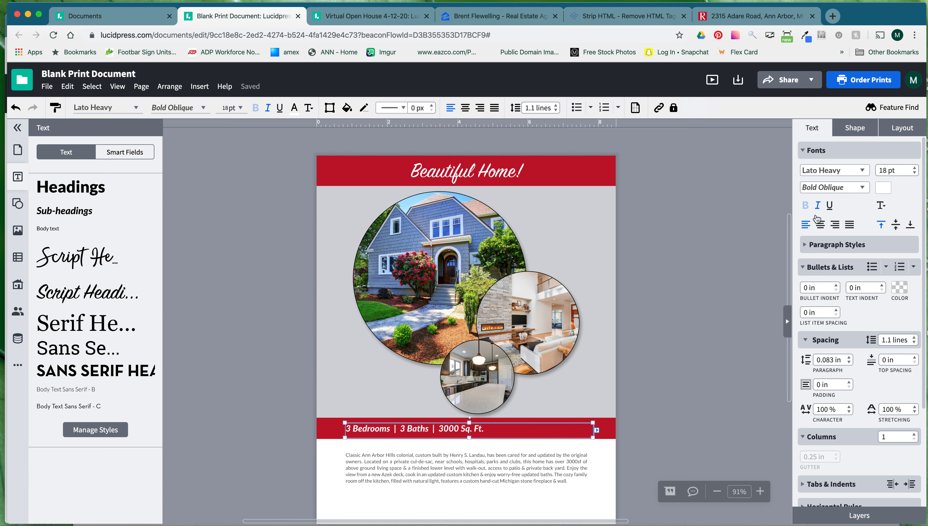
left_click(820, 224)
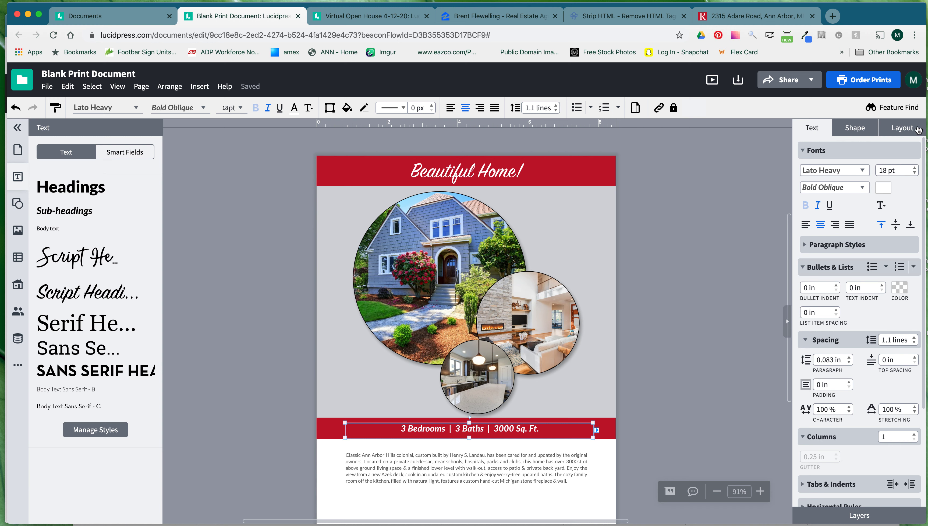
Centre the stats text box on the page and stretch it to both page edges.
left_click(903, 127)
left_click(854, 403)
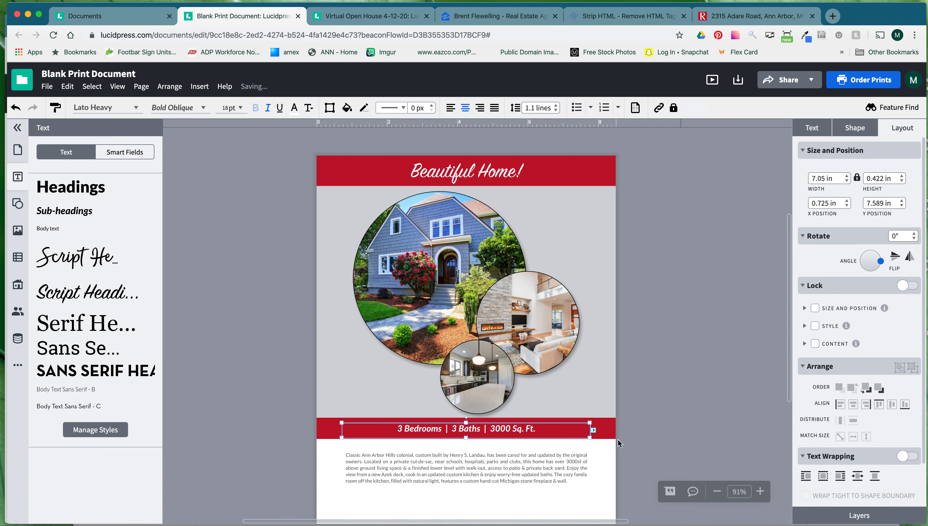
left_click_drag(591, 441, 617, 441)
left_click_drag(339, 440, 319, 432)
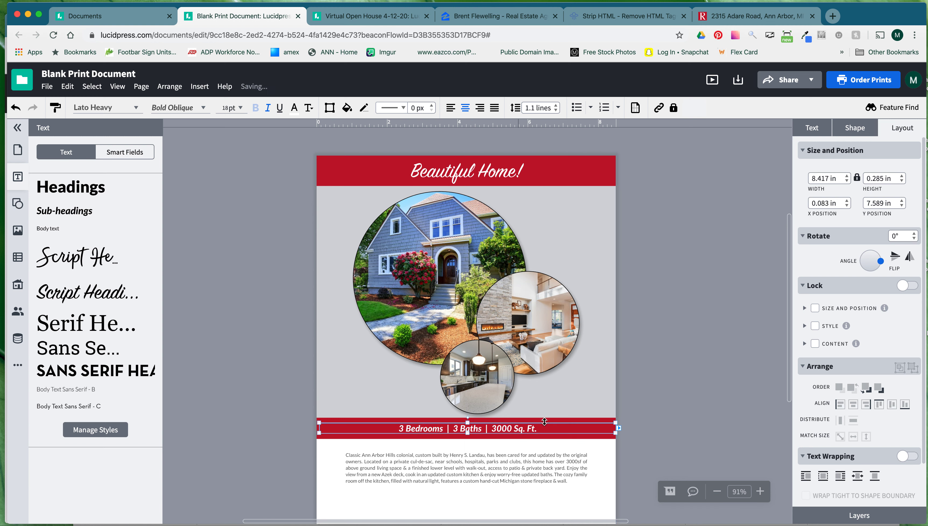
key("Up")
key("Up")
key("Up")
key("Up")
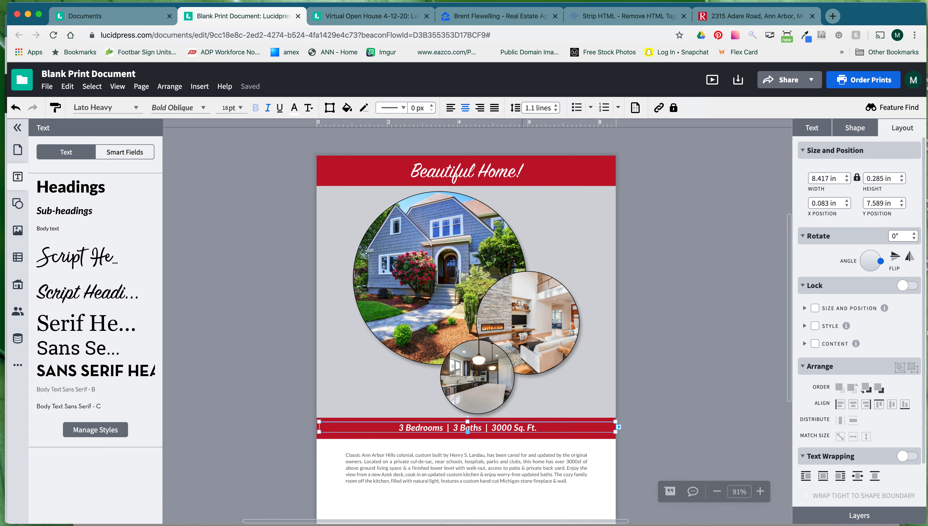
Trim the red bar to 0.525 in tall and move the description up beneath it.
left_click(525, 438)
left_click_drag(467, 439, 467, 436)
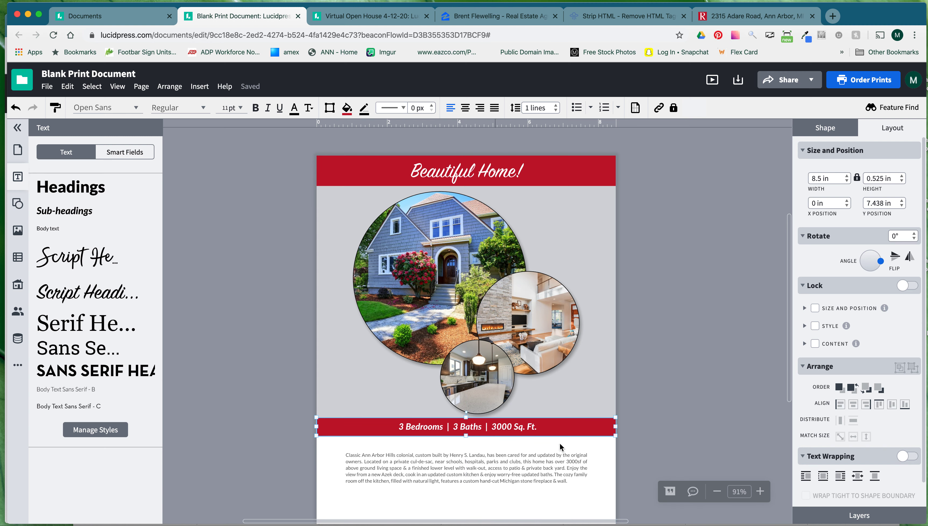
left_click(653, 431)
left_click_drag(530, 472, 529, 462)
scroll(668, 407, "down", 1)
scroll(668, 410, "down", 2)
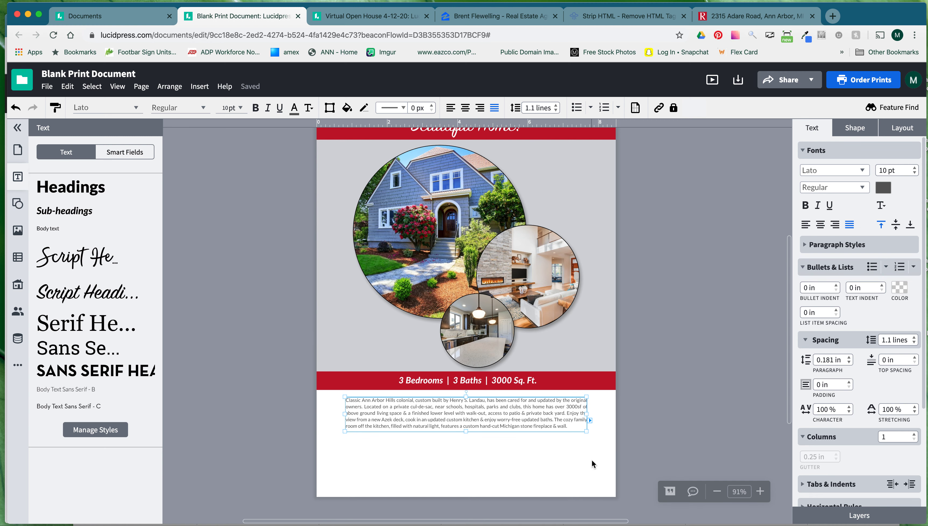
Place the agent's profile photo smart field at the lower left and shrink it.
left_click(334, 472)
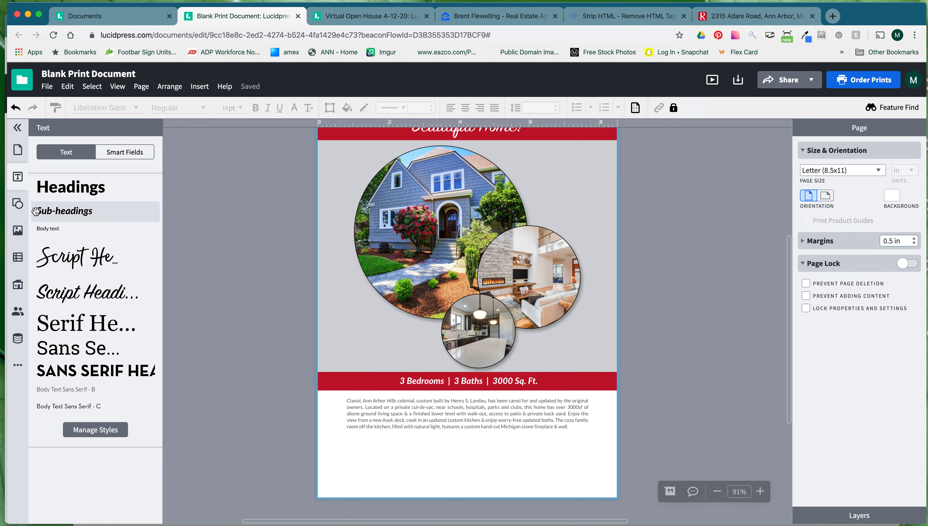
left_click(24, 180)
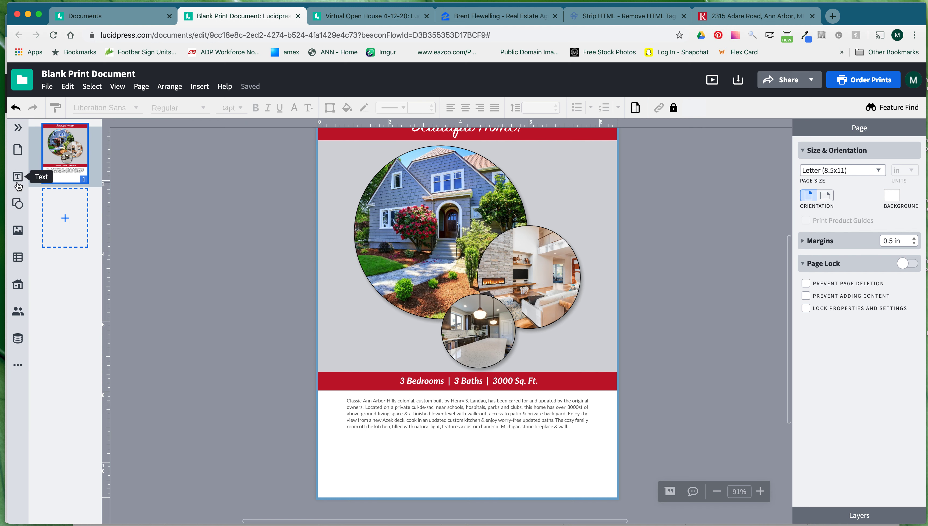
left_click(17, 181)
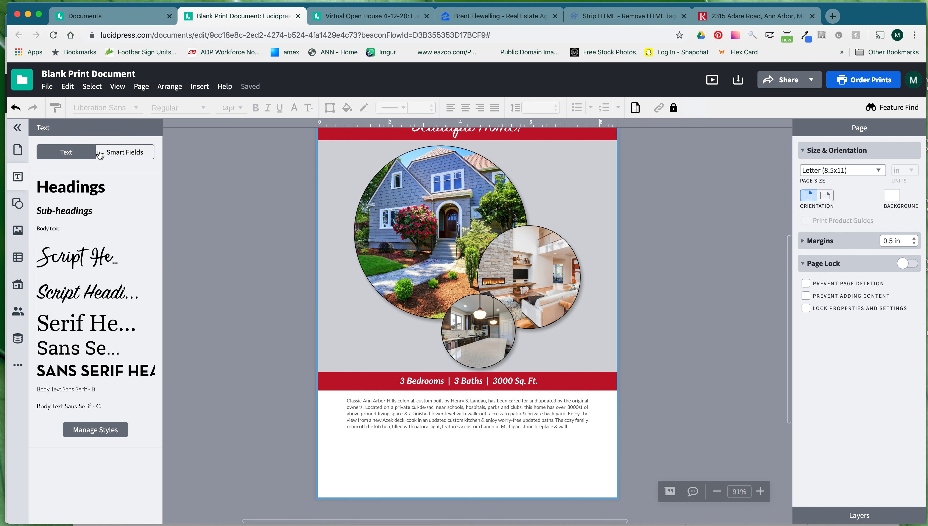
left_click(126, 158)
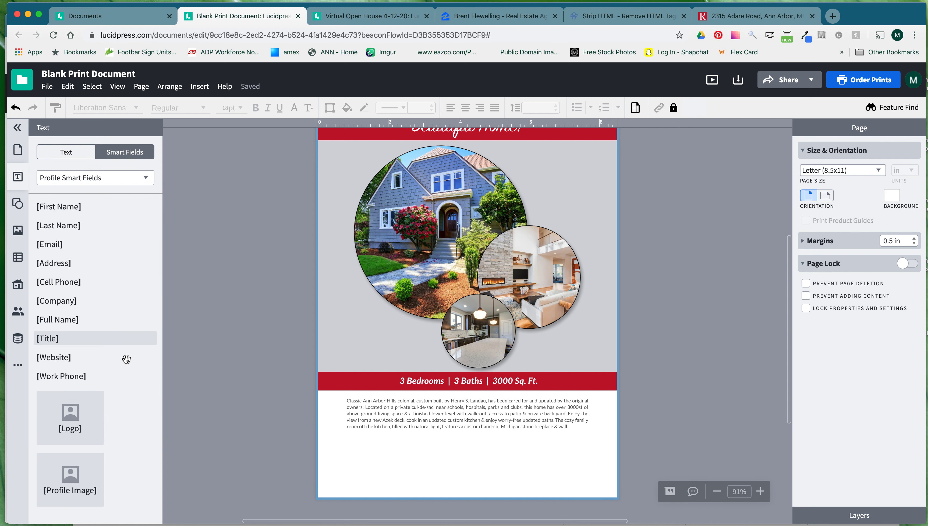
left_click_drag(61, 488, 352, 460)
left_click_drag(404, 399, 391, 435)
left_click_drag(409, 404, 382, 444)
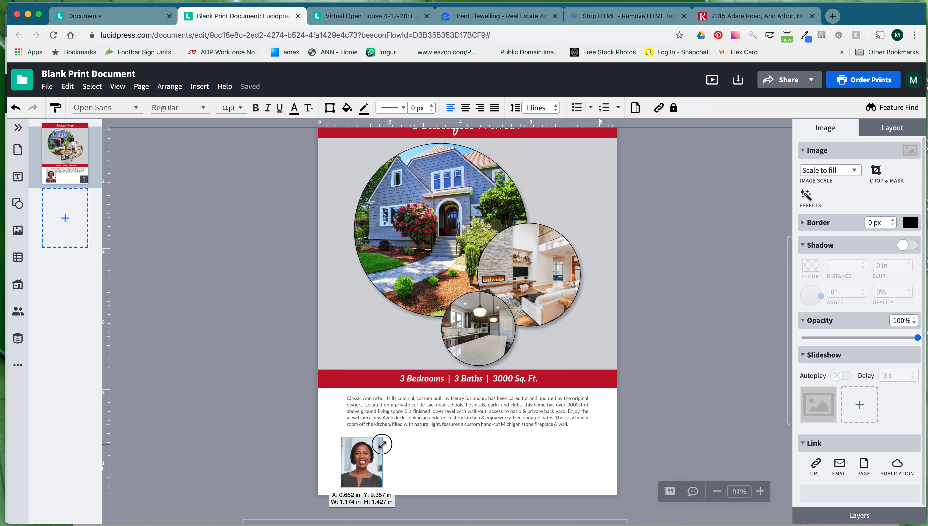
left_click(414, 446)
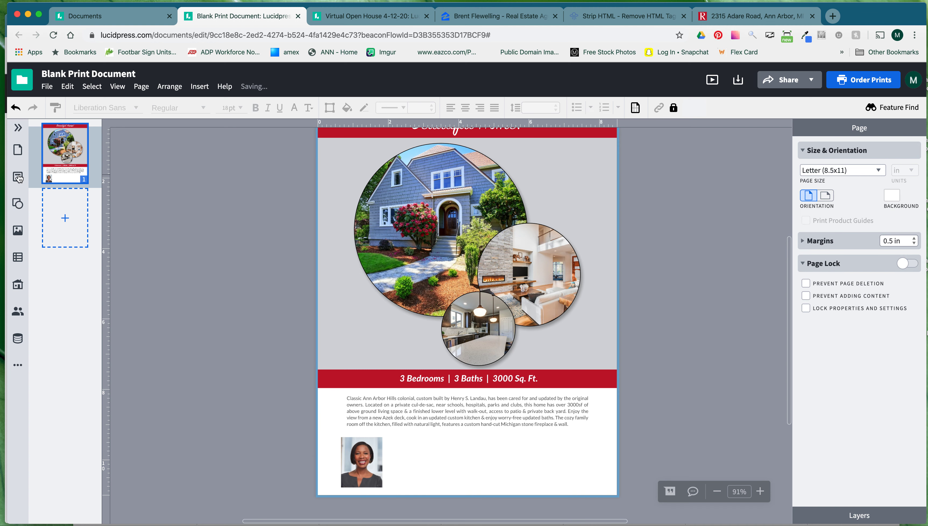
Add the Real Estate logo smart field at the lower right and shrink it.
left_click(18, 178)
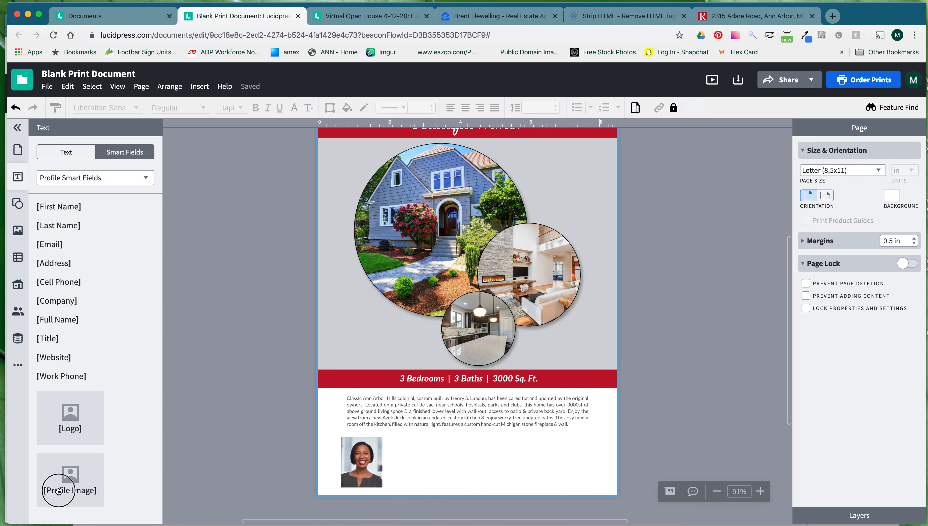
left_click_drag(59, 408, 563, 456)
left_click_drag(602, 415, 544, 458)
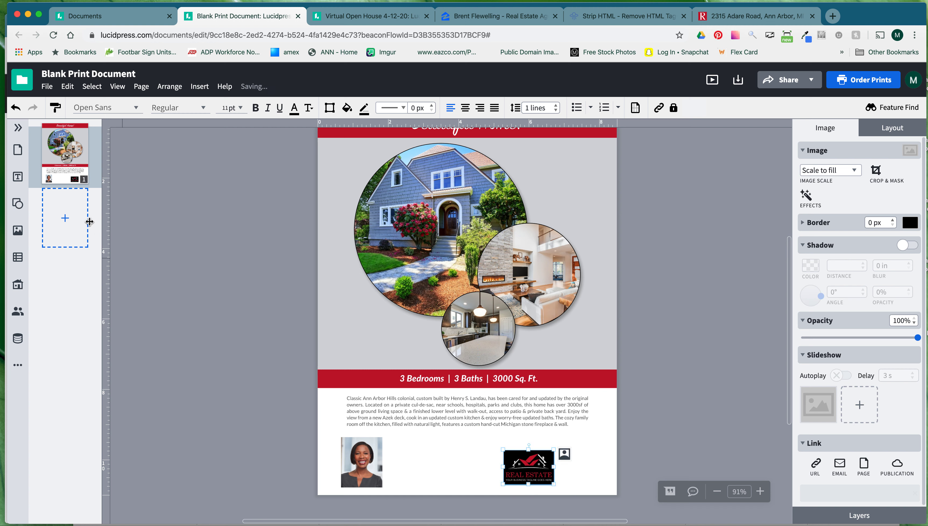
Add the agent's name, title, cell phone, email and website smart fields beside the headshot.
left_click(17, 177)
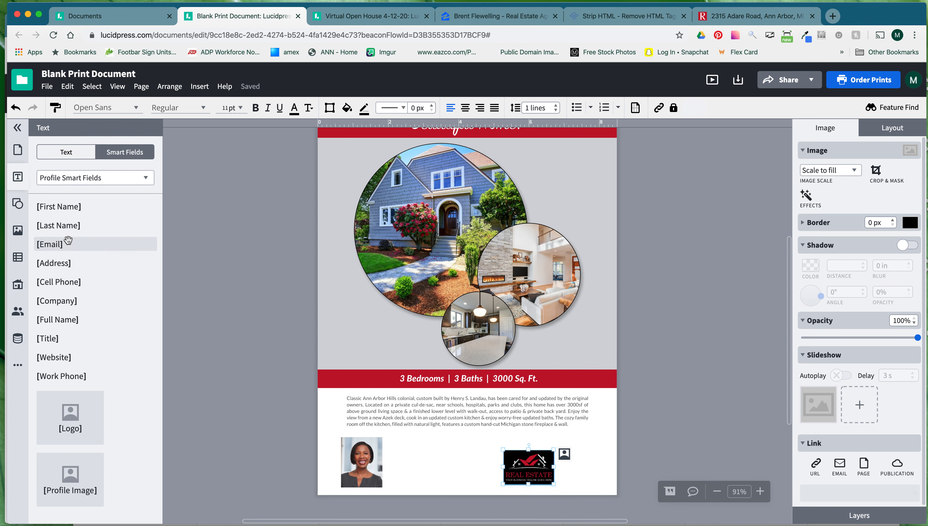
left_click_drag(51, 320, 404, 449)
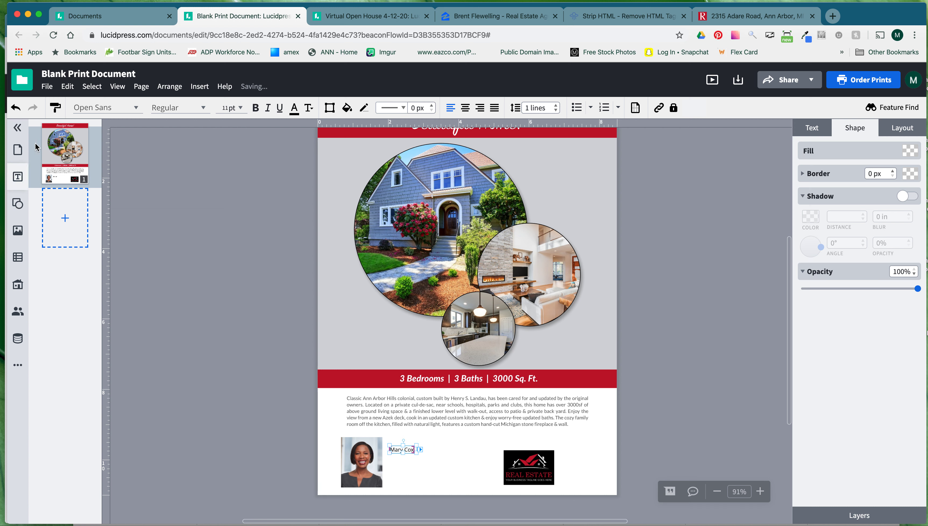
left_click(18, 176)
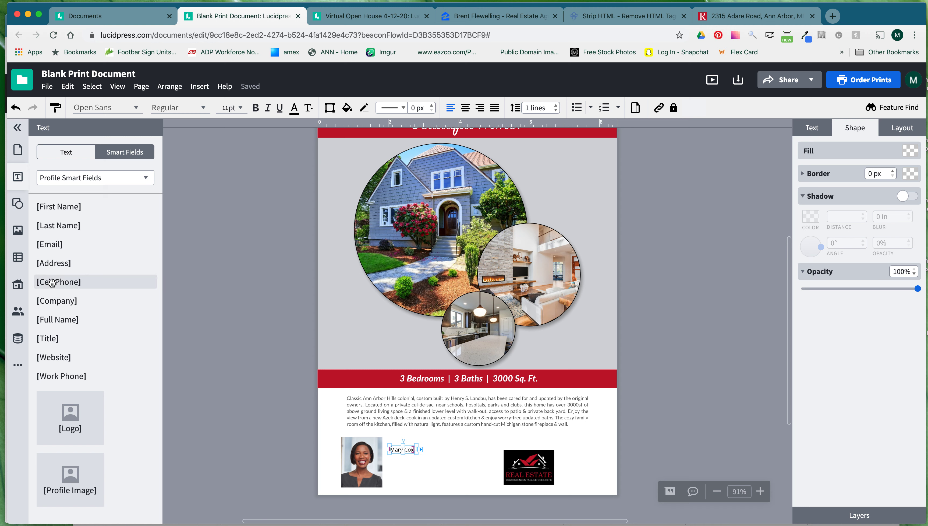
left_click_drag(55, 338, 432, 449)
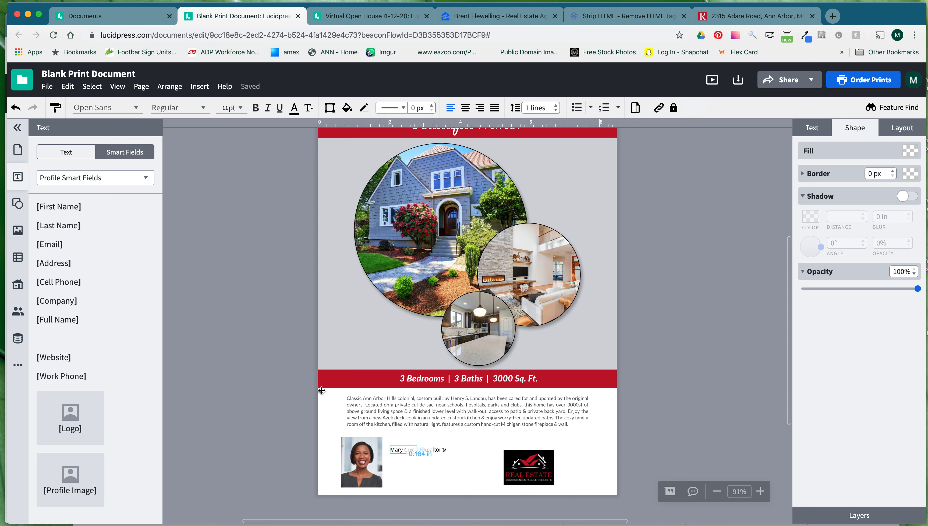
left_click_drag(68, 281, 409, 462)
left_click_drag(45, 243, 415, 474)
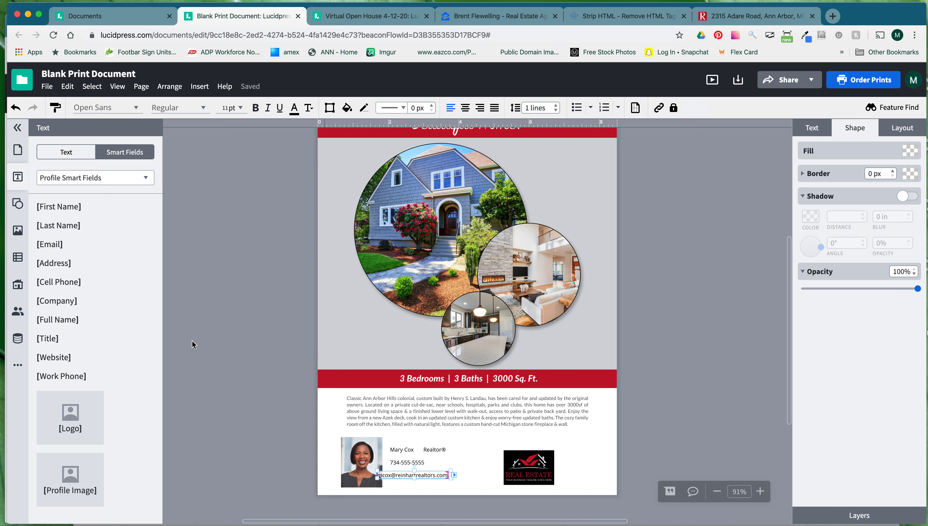
left_click_drag(59, 356, 421, 477)
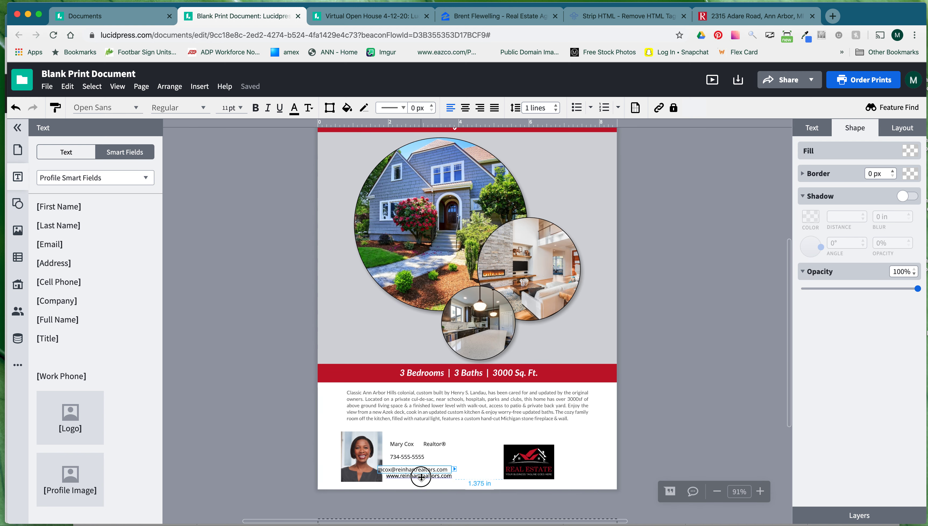
left_click_drag(138, 395, 118, 390)
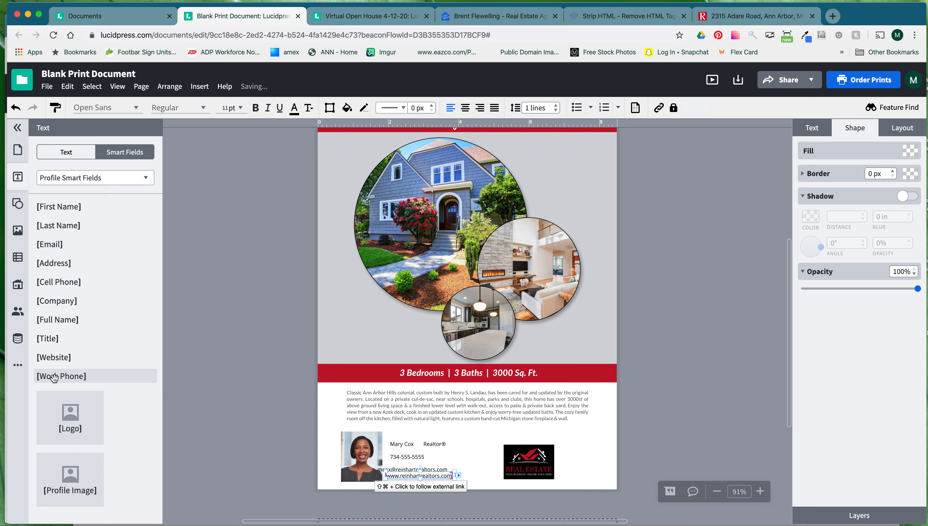
left_click(18, 132)
Zoom in and drag the name beside Realtor® and the email and website under the phone.
left_click(760, 491)
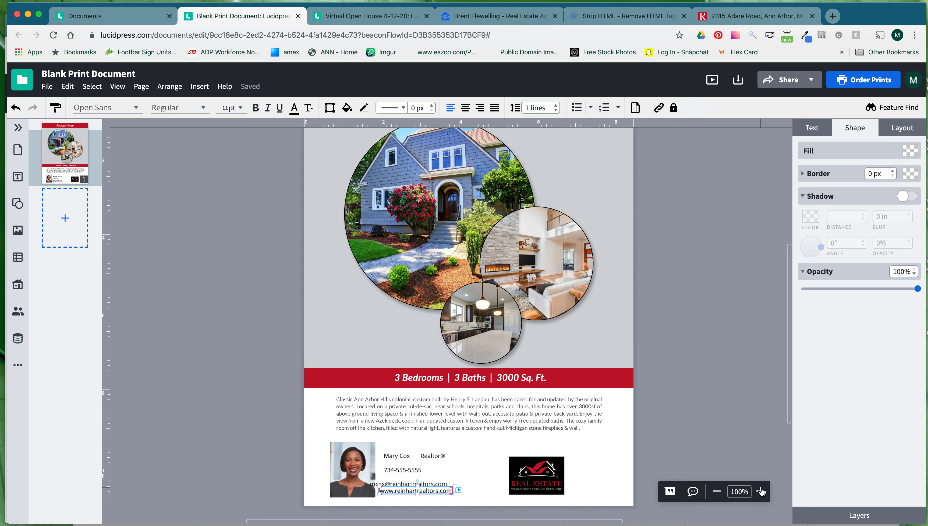
left_click(761, 491)
left_click(761, 491)
scroll(607, 435, "down", 4)
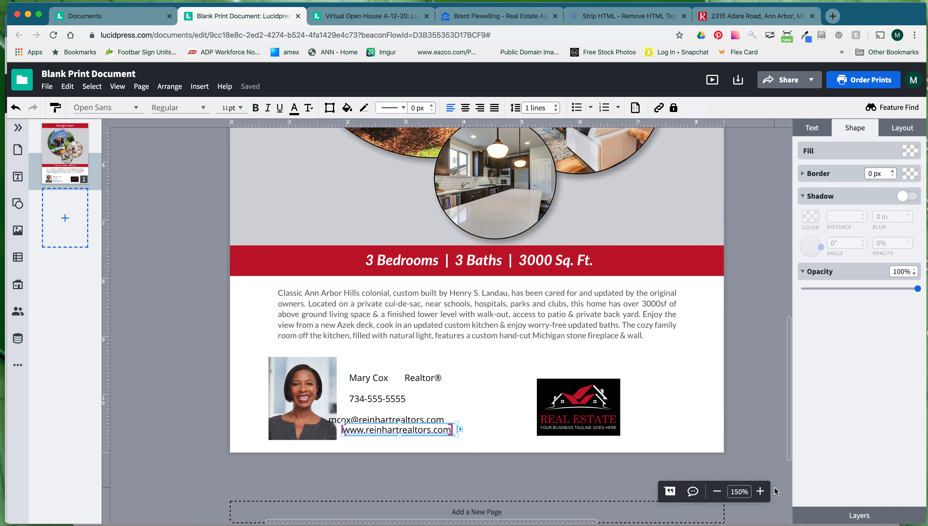
mouse_move(364, 377)
left_mouse_down()
mouse_move(363, 369)
mouse_move(355, 374)
left_mouse_up()
left_click_drag(415, 378, 379, 387)
mouse_move(381, 423)
left_mouse_down()
mouse_move(398, 405)
mouse_move(364, 418)
left_mouse_up()
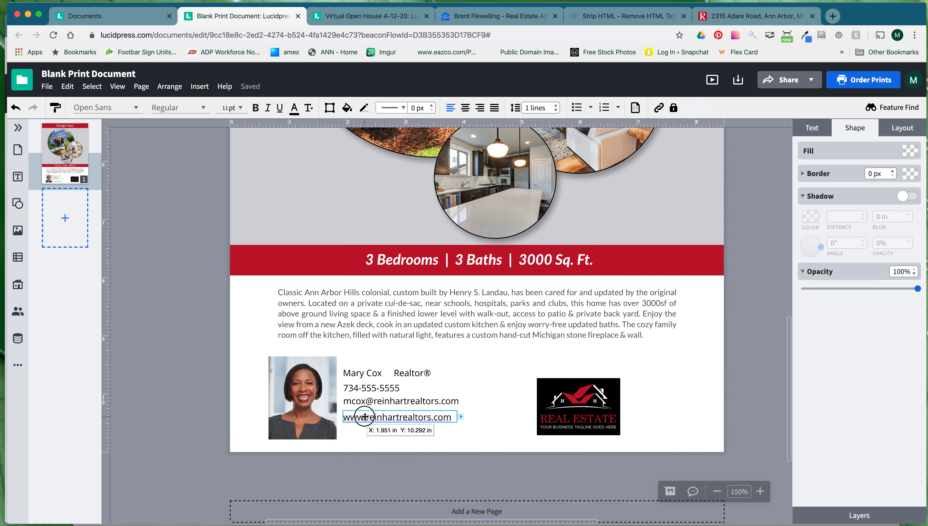
left_click_drag(369, 416, 368, 413)
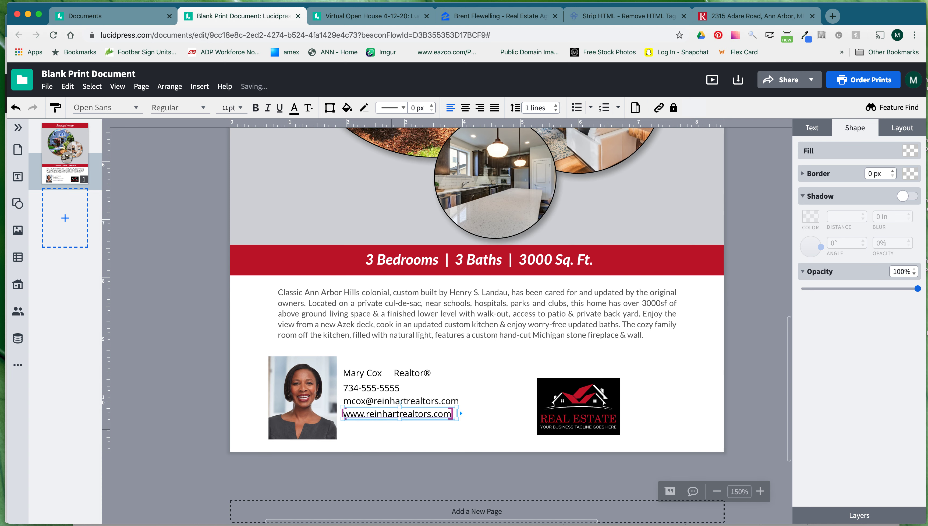
Nudge the phone, email and website lines up into a tight column under the name.
left_click(492, 421)
left_click(452, 411)
left_click(489, 427)
left_click_drag(489, 427, 426, 393)
key("Up")
left_click(477, 430)
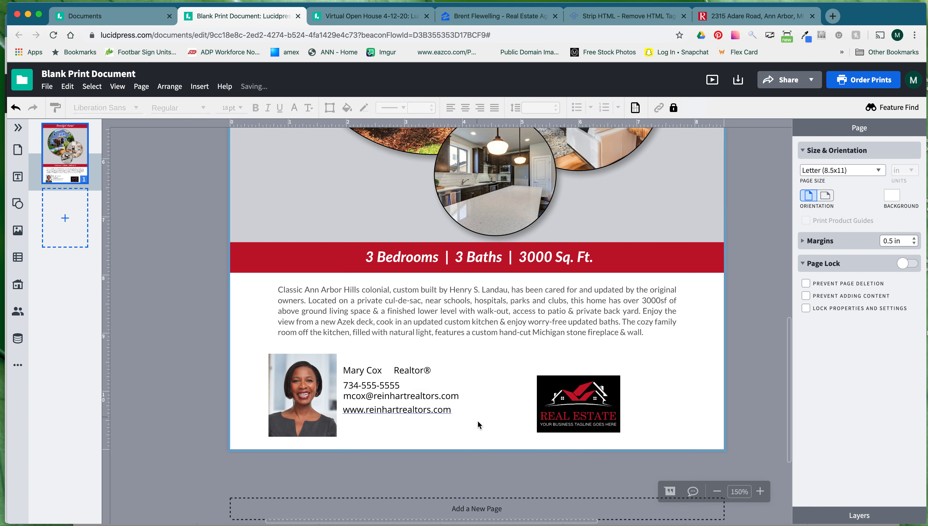
left_click(451, 410)
key("Up")
key("Up")
key("Up")
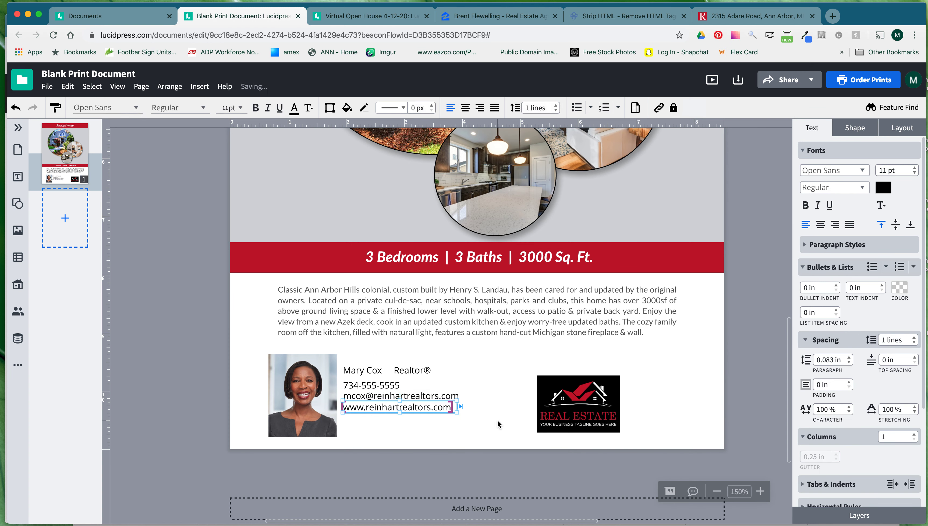
left_click(481, 420)
left_click_drag(482, 423, 394, 388)
key("Up")
key("Up")
key("Up")
Set the agent's name to 15 pt and place the Realtor® title right beside it.
left_click(500, 422)
key("Tab")
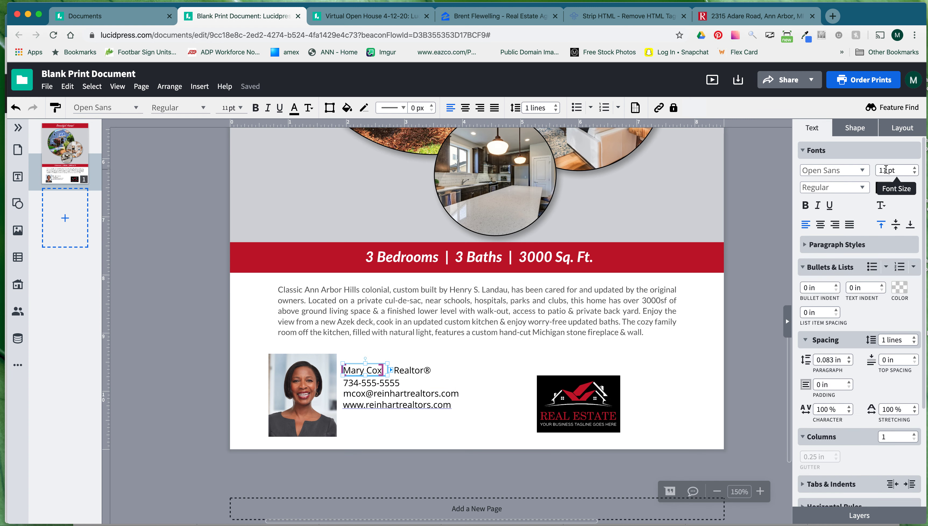
key("Return")
left_click_drag(419, 371, 402, 362)
left_click(484, 382)
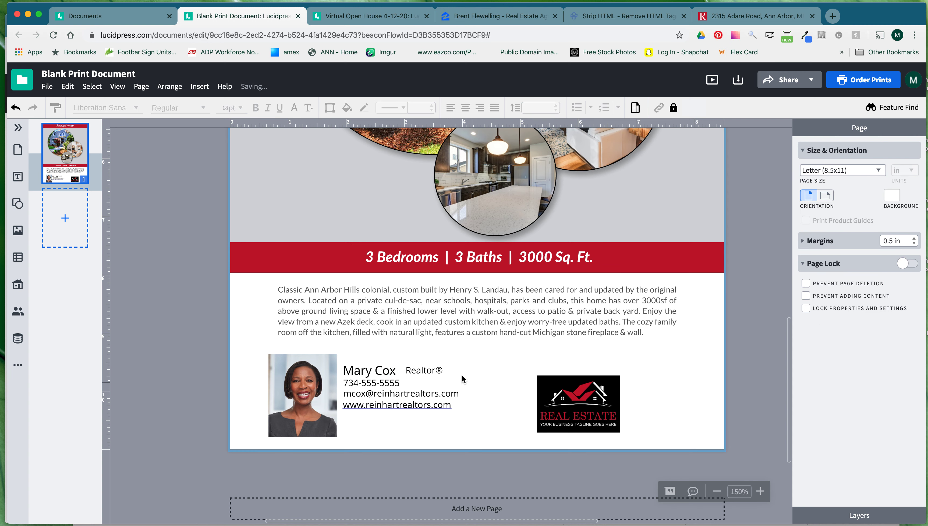
left_click(393, 372)
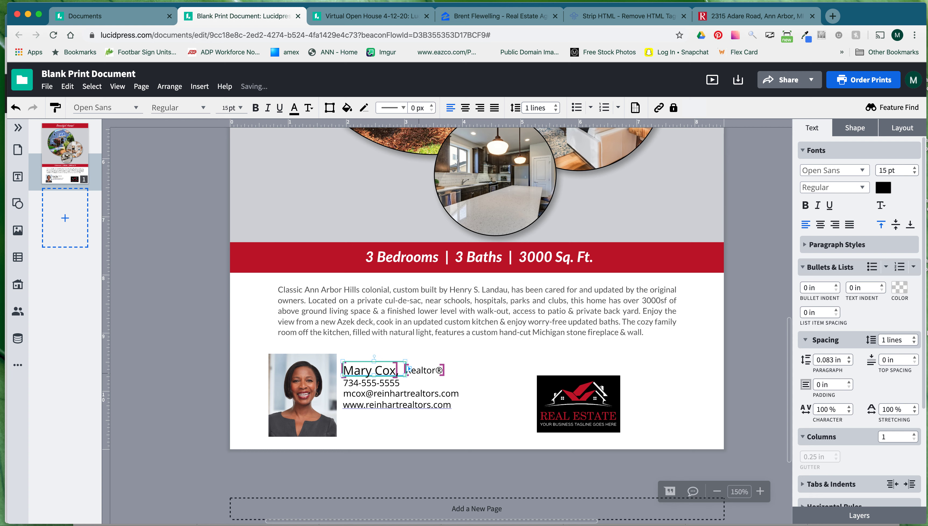
left_click(481, 373)
left_click_drag(424, 371, 417, 375)
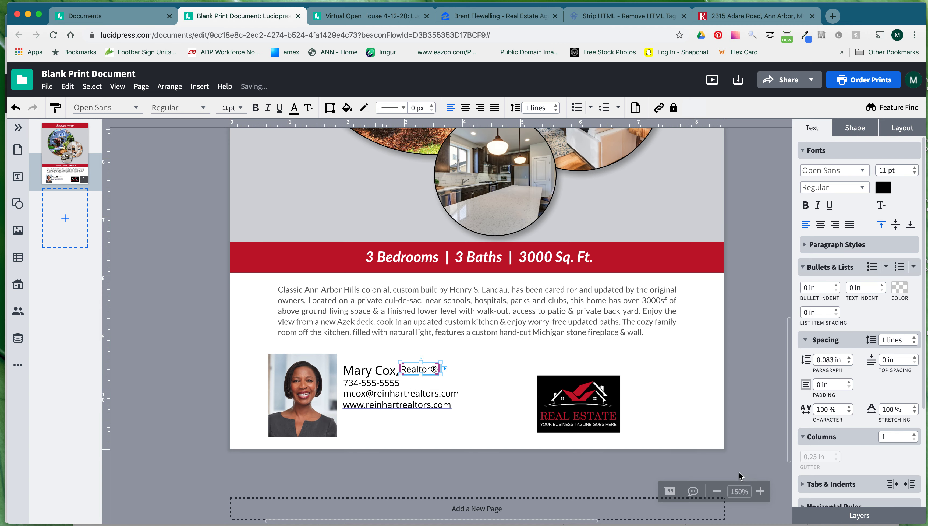
left_click(760, 491)
left_click(760, 491)
left_click(760, 492)
Drag the Realtor® title up beside the agent's name.
scroll(489, 439, "down", 6)
scroll(489, 438, "left", 5)
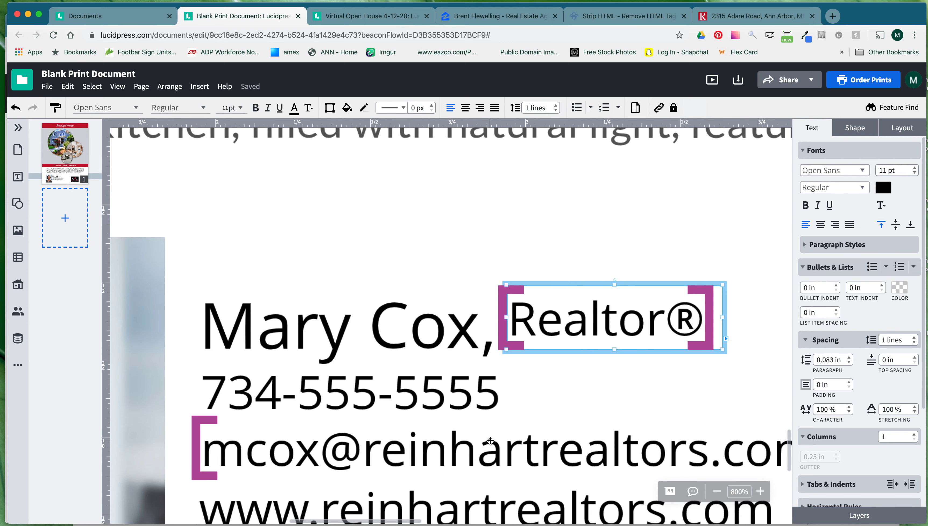
left_click_drag(570, 322, 632, 283)
left_click_drag(633, 348, 633, 355)
scroll(622, 343, "down", 1)
left_click_drag(568, 366, 559, 313)
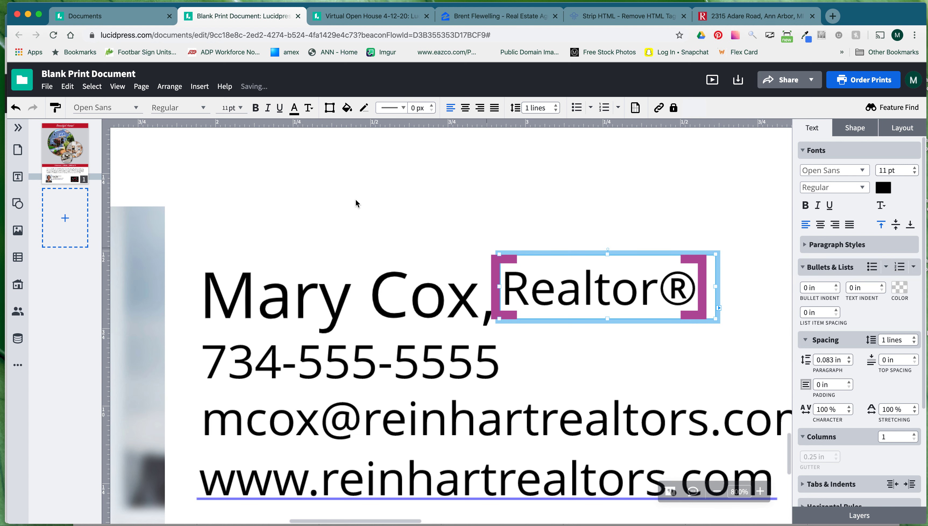
Toggle Snap to Guides and shift the Realtor® title slightly right and down.
left_click(118, 90)
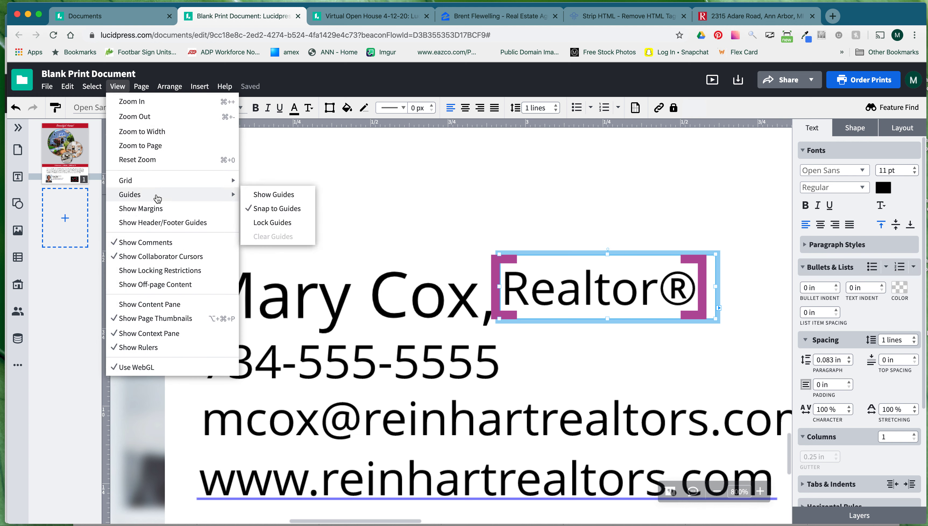
mouse_move(228, 194)
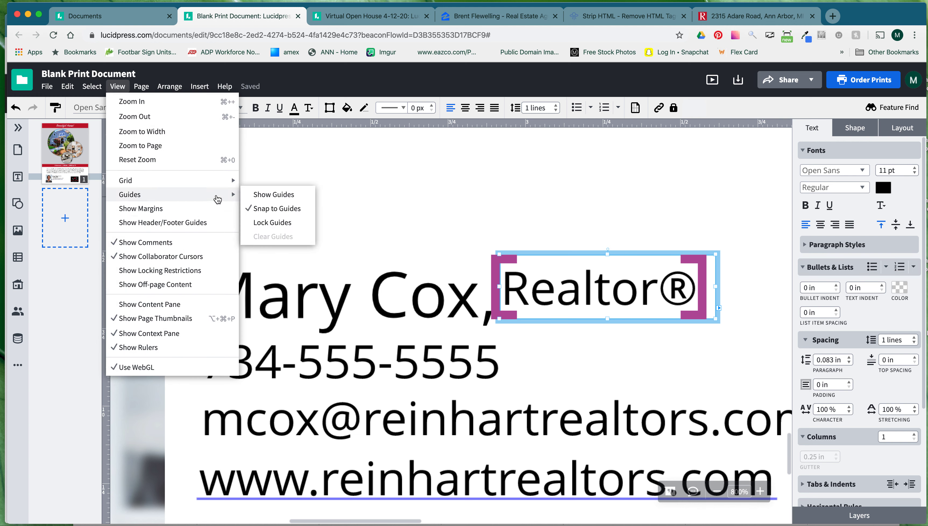
left_click(266, 208)
mouse_move(556, 307)
left_mouse_down()
mouse_move(569, 302)
mouse_move(523, 311)
mouse_move(554, 309)
left_mouse_up()
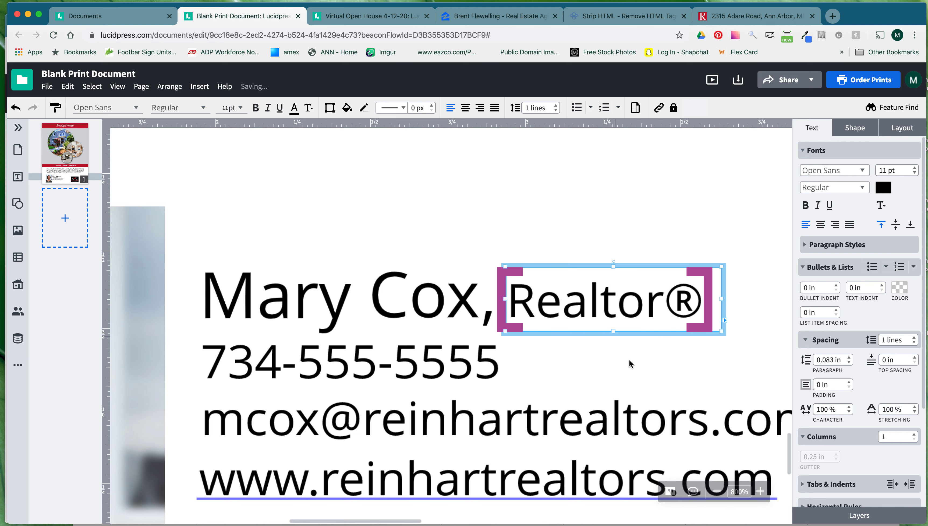
Zoom out, toggle Snap to Guides back, and nudge the name line up.
left_click(717, 492)
left_click(717, 492)
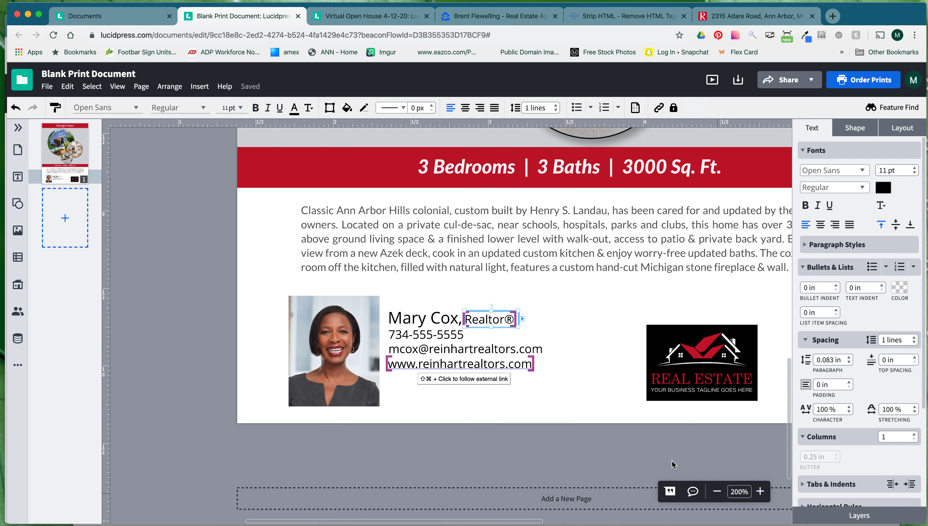
left_click(110, 86)
mouse_move(121, 194)
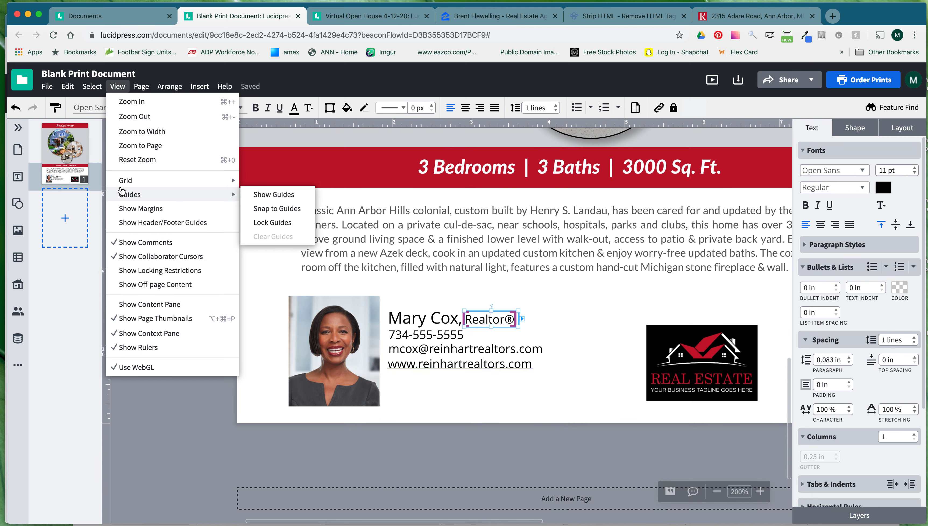
left_click(273, 209)
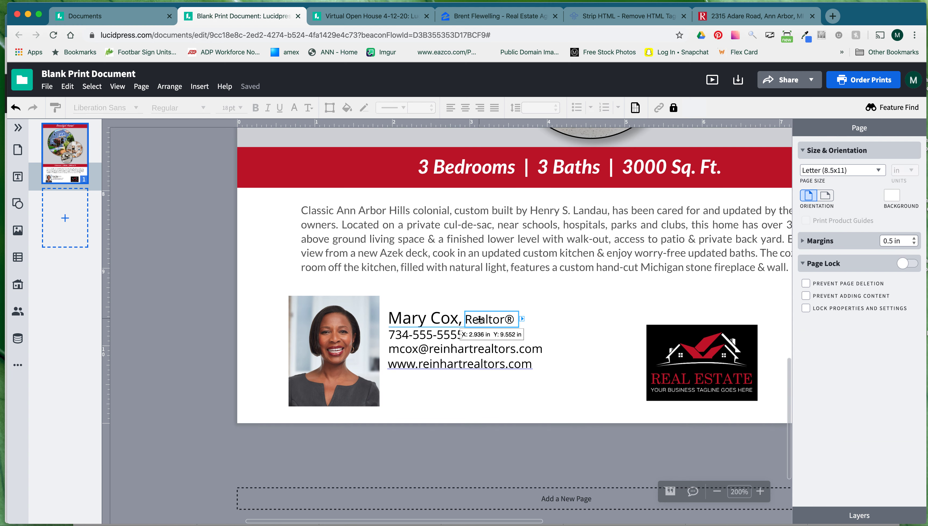
left_click(490, 317)
key("Up")
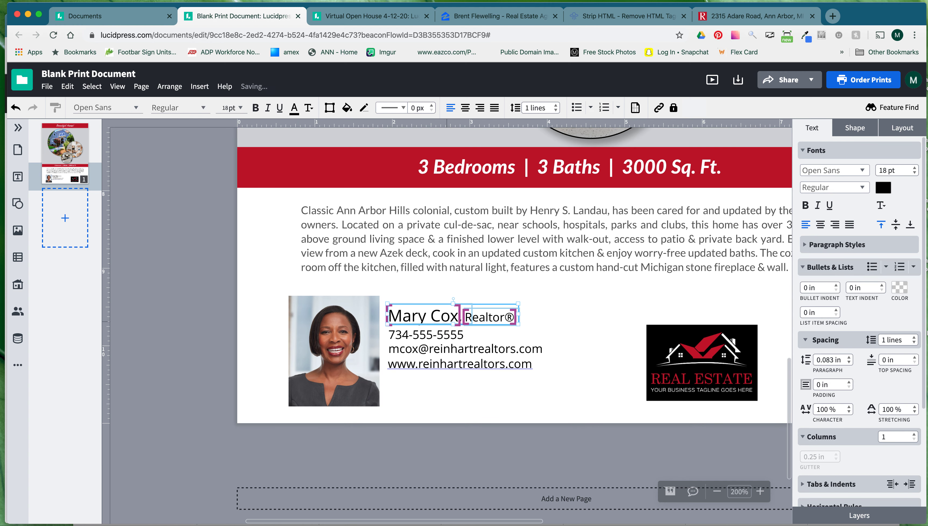
Select all five contact text lines.
left_click(586, 369)
left_click(589, 390)
left_click_drag(589, 389, 386, 308)
left_click(479, 327)
left_click_drag(478, 327, 433, 315)
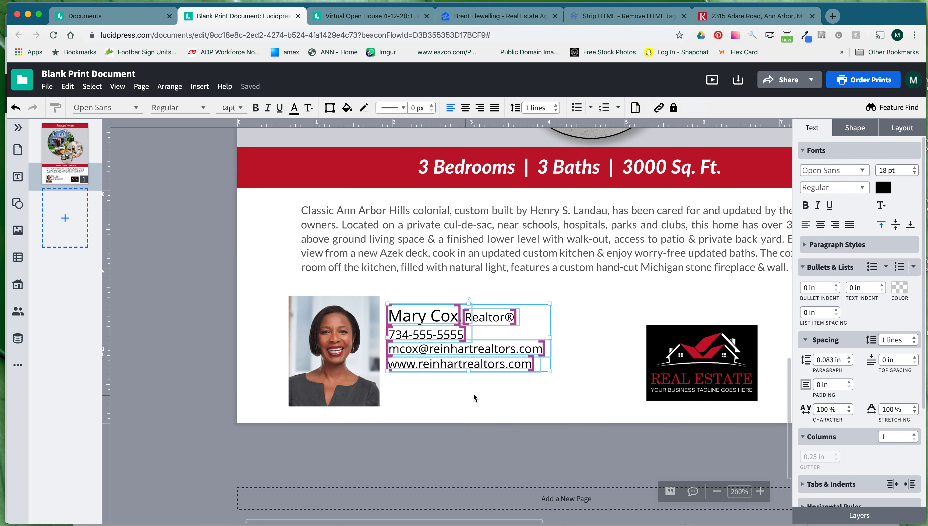
Set the contact text font to Lato Black.
left_click(829, 173)
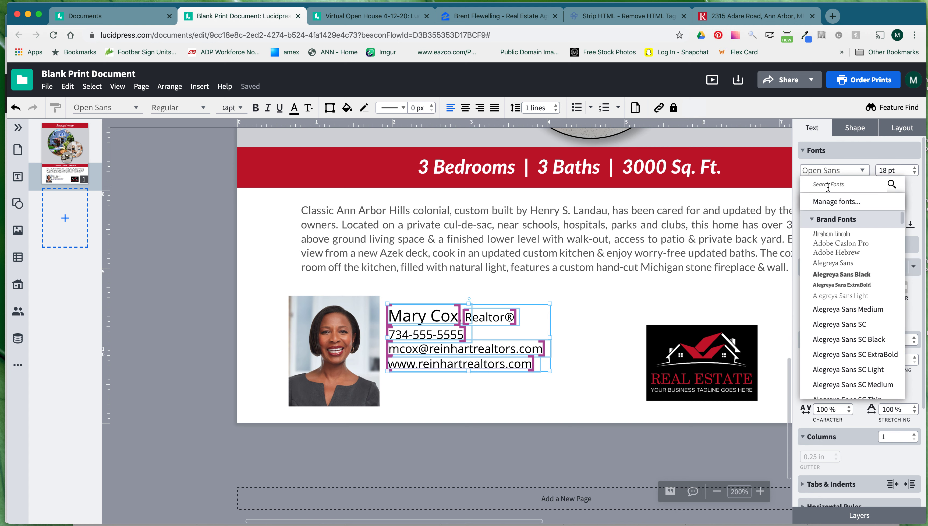
type("lato")
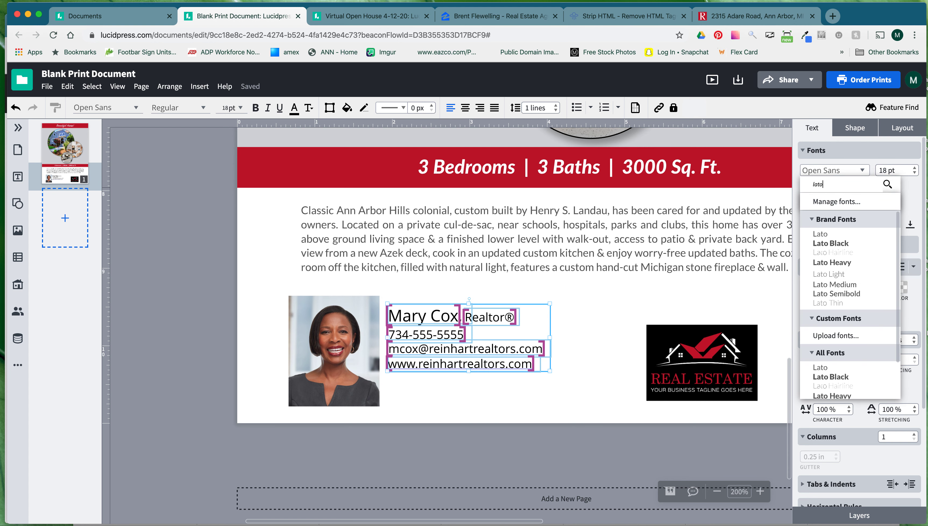
left_click(840, 244)
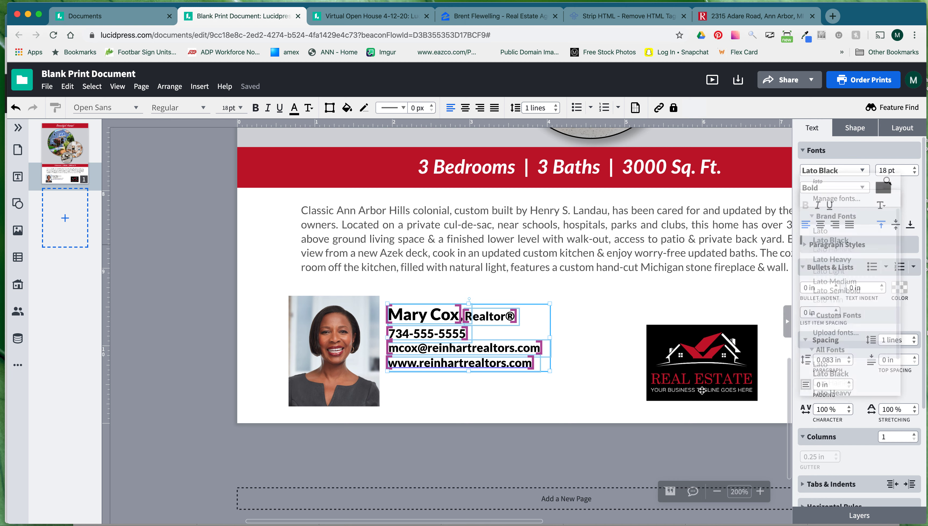
Group the name, phone, e-mail and website lines and lower the block beside the headshot.
left_click(587, 390)
left_click_drag(587, 389, 433, 350)
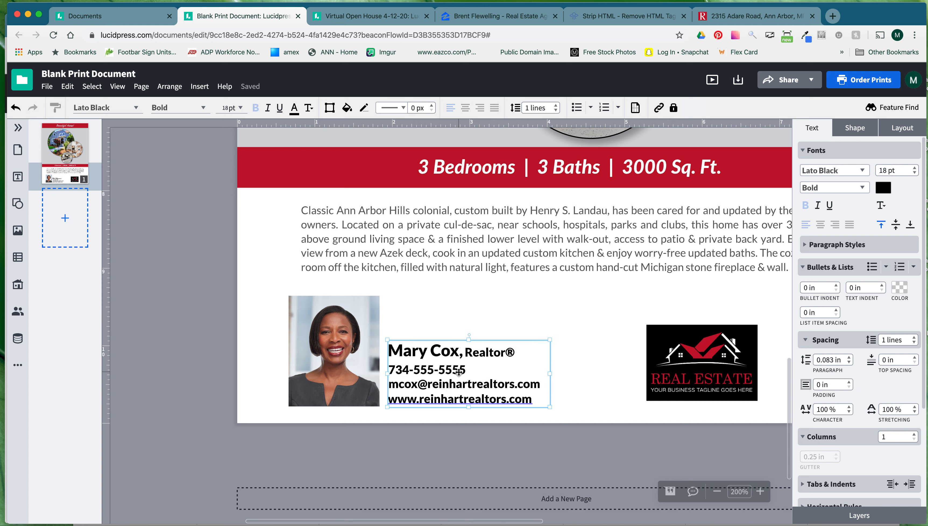
key("super+z")
left_click(576, 391)
left_click_drag(576, 391, 429, 313)
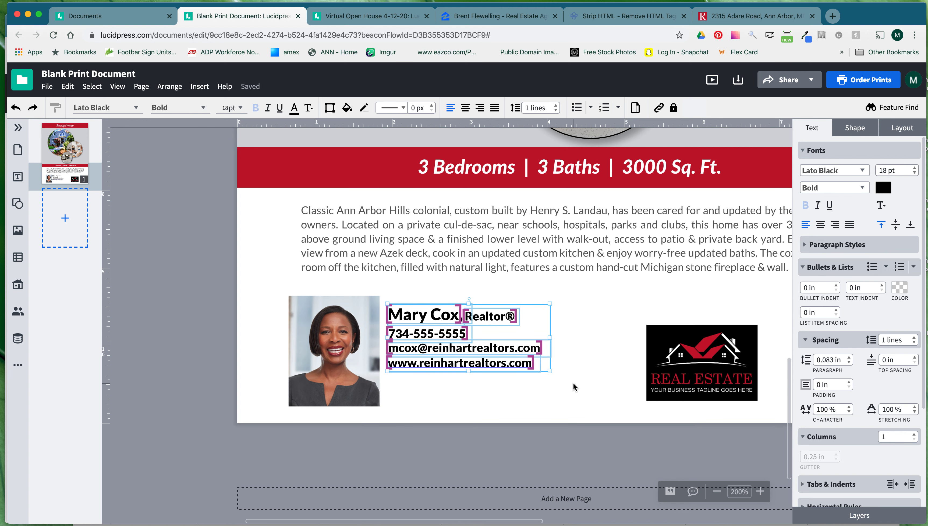
key("super+g")
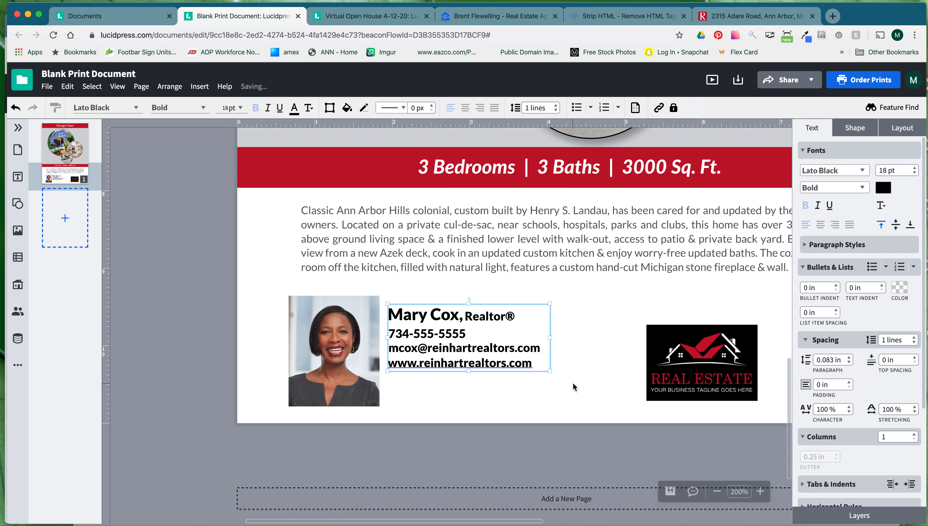
left_click_drag(430, 316, 431, 350)
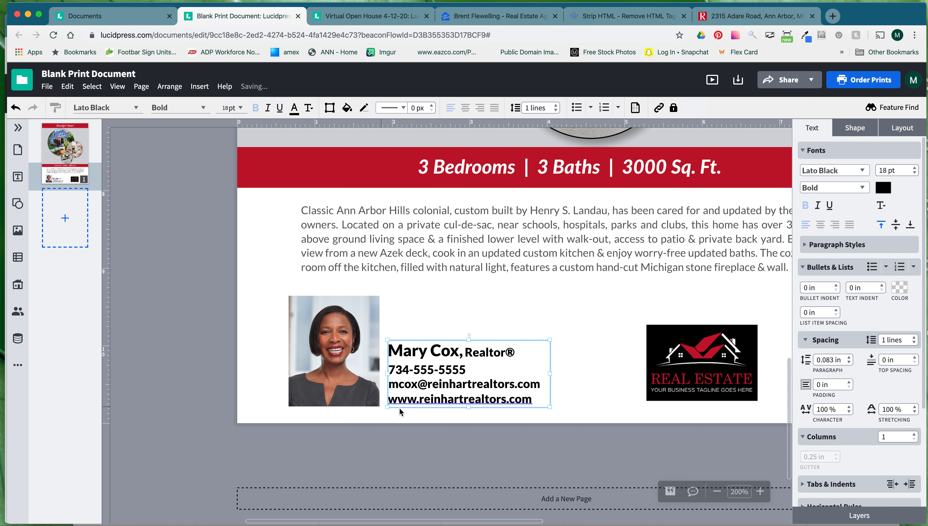
key("Down")
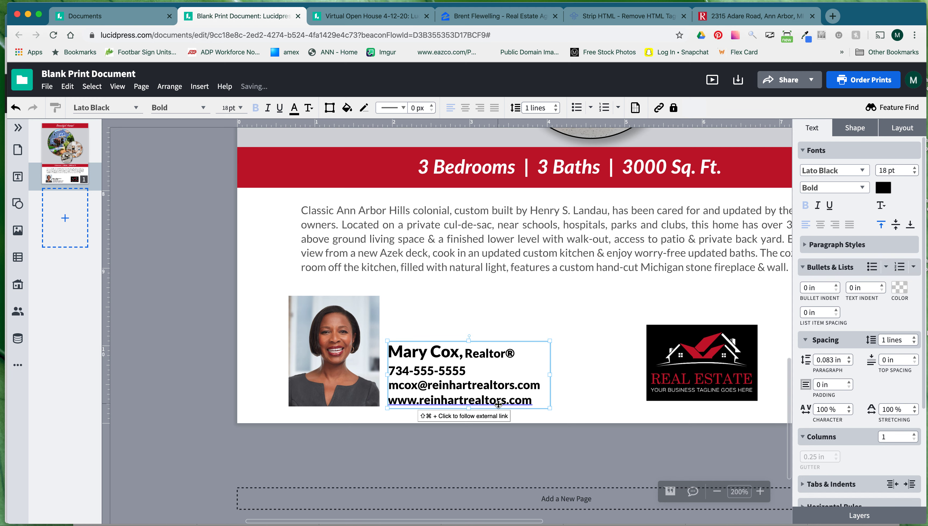
Inside the contact group, color the agent's name and the Realtor® title brand red.
double_click(440, 354)
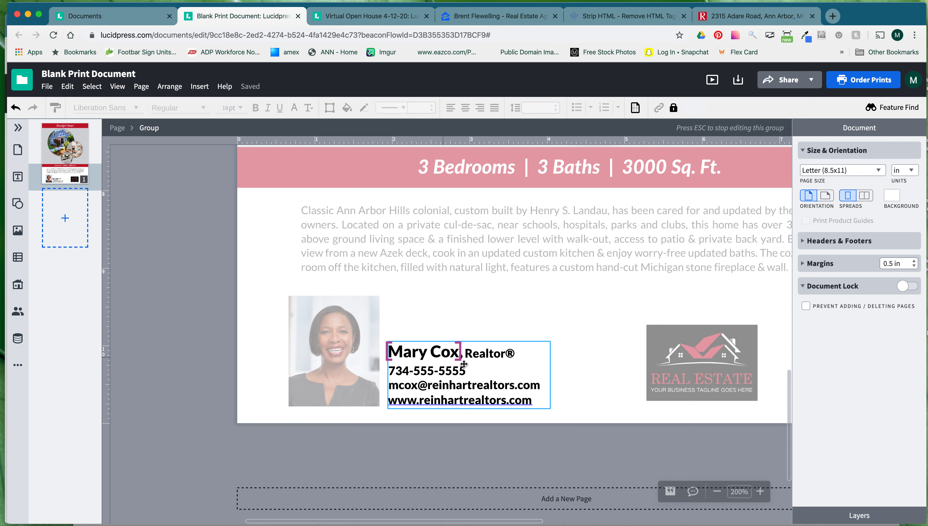
left_click(444, 347)
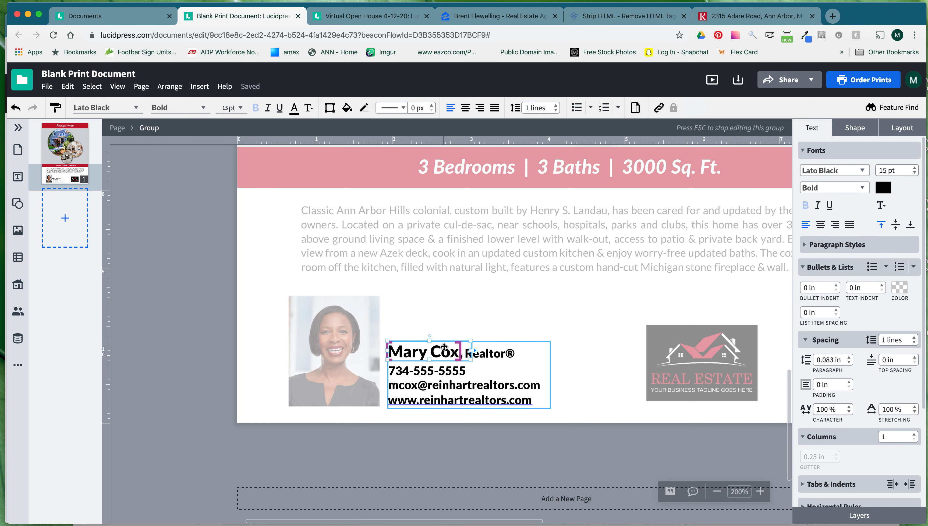
left_click(883, 187)
left_click(758, 254)
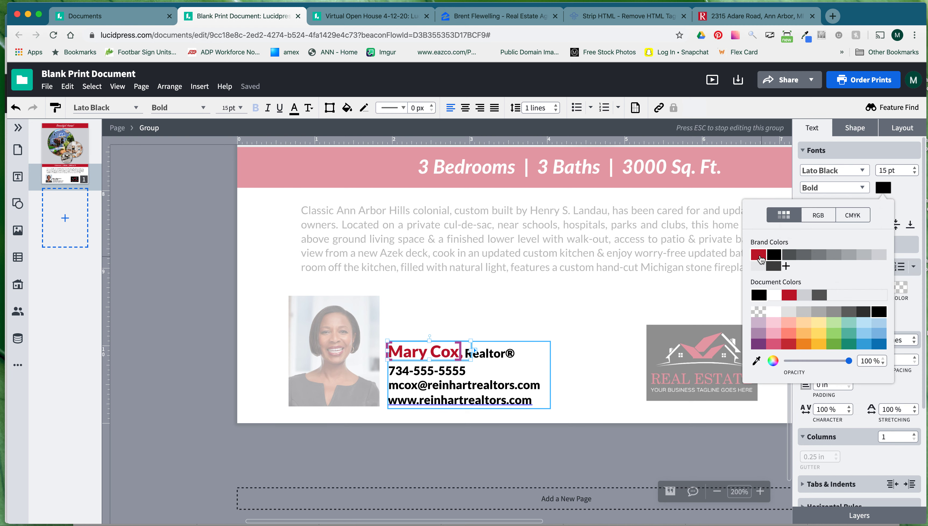
left_click(502, 358)
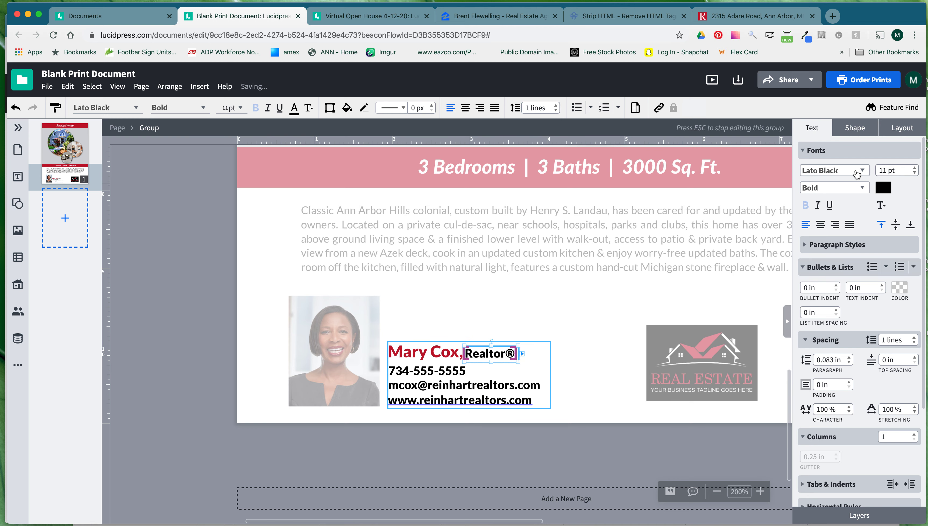
left_click(883, 188)
left_click(758, 255)
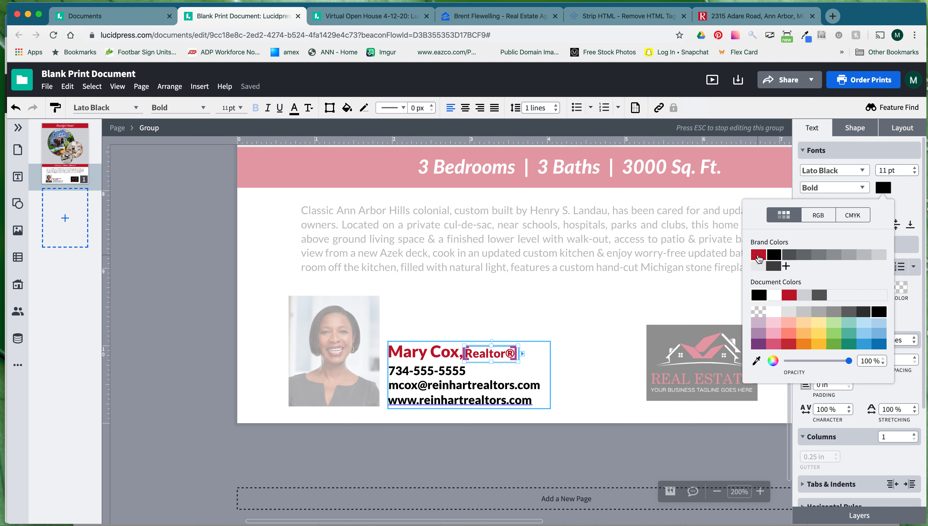
left_click(599, 322)
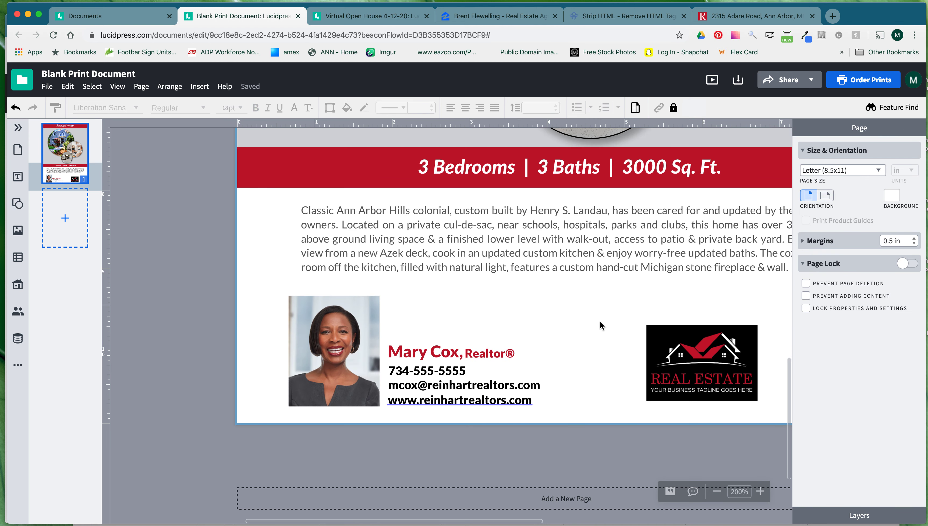
scroll(527, 324, "right", 5)
scroll(545, 333, "right", 2)
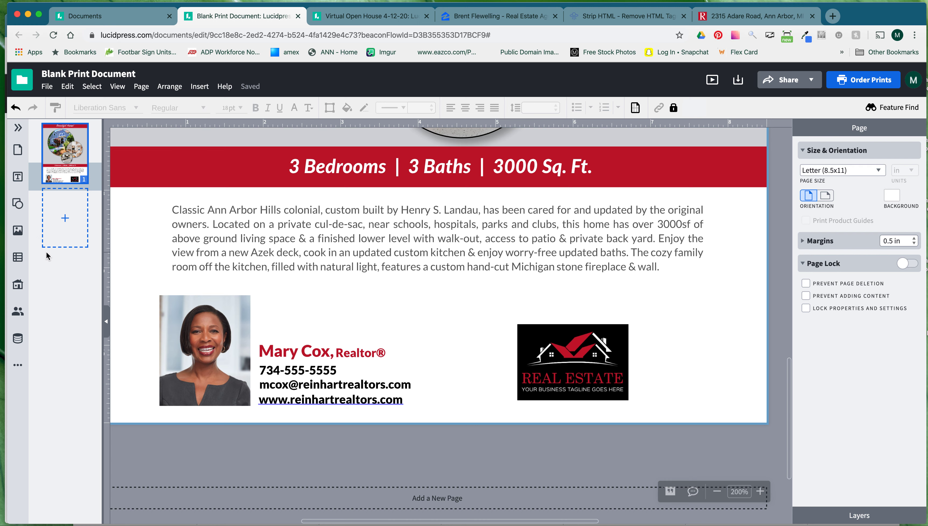
From Image Manager's Brand Images, insert the black Reinhart logo with the red dot.
left_click(17, 231)
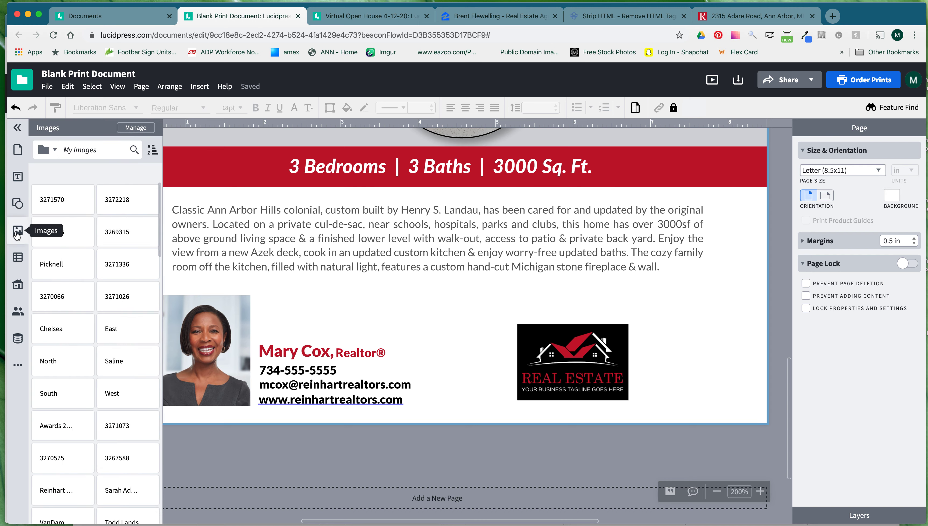
left_click(136, 127)
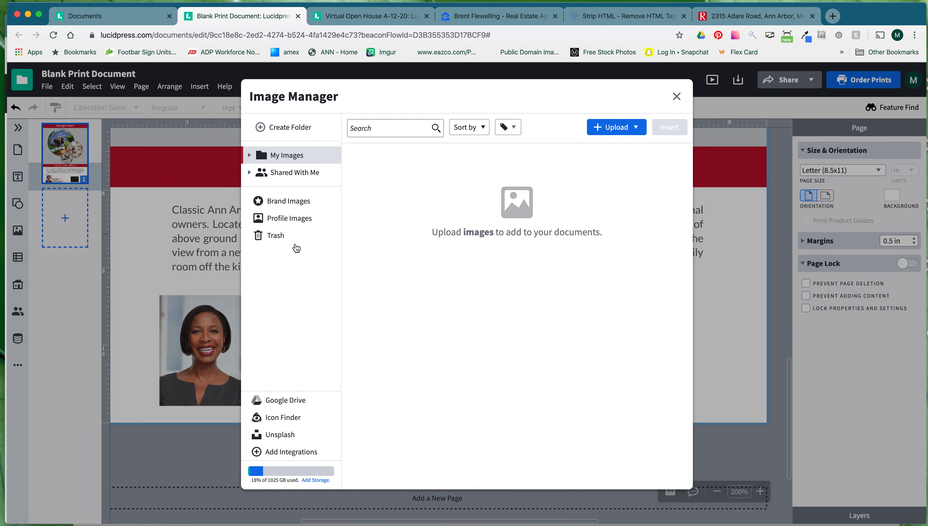
left_click(436, 126)
left_click(311, 203)
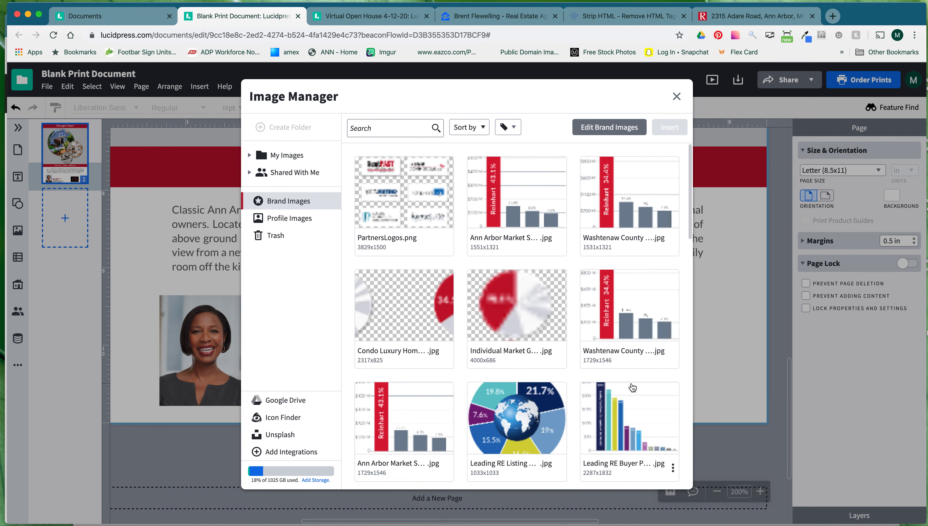
scroll(632, 386, "down", 3)
scroll(630, 386, "up", 3)
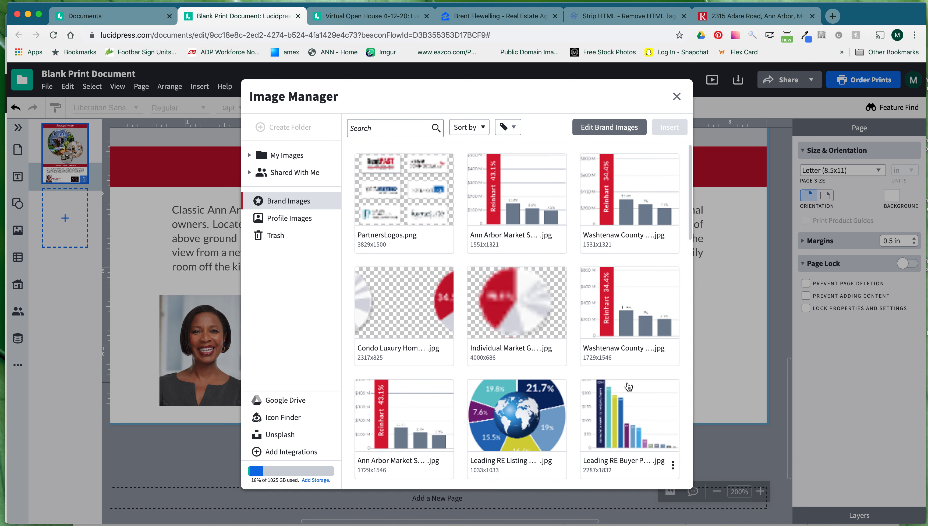
scroll(478, 359, "down", 3)
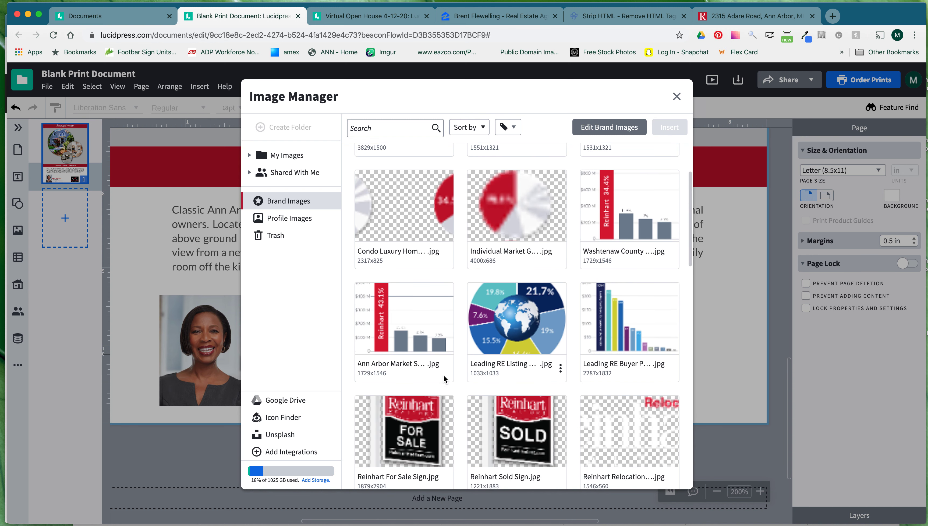
scroll(454, 439, "down", 1)
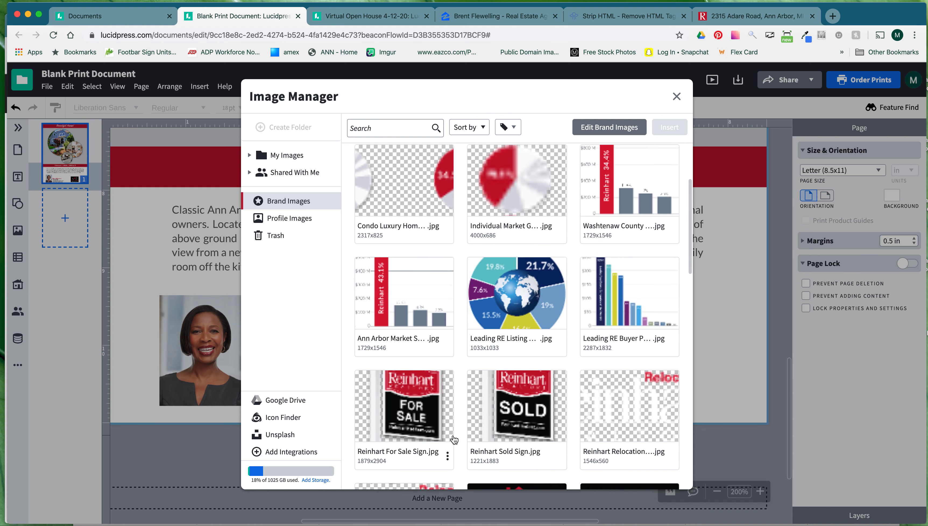
scroll(454, 439, "down", 9)
scroll(475, 427, "down", 1)
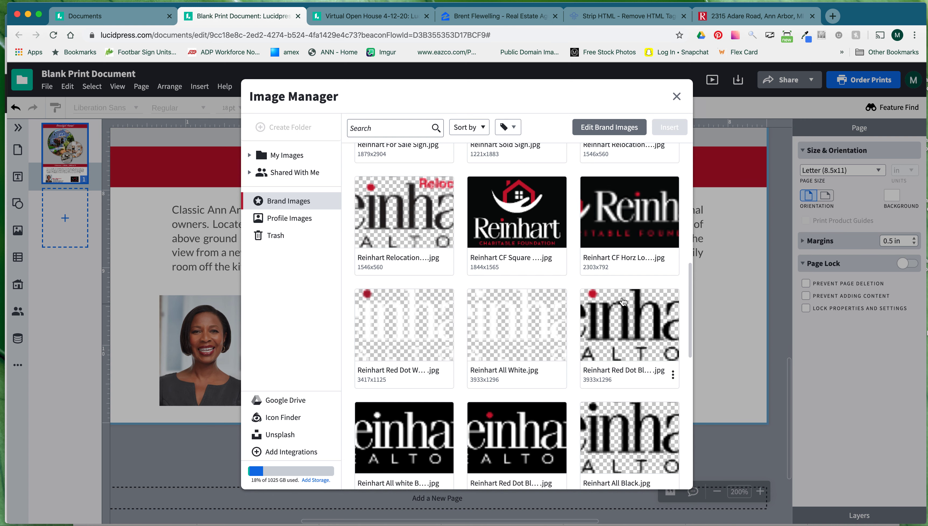
double_click(637, 333)
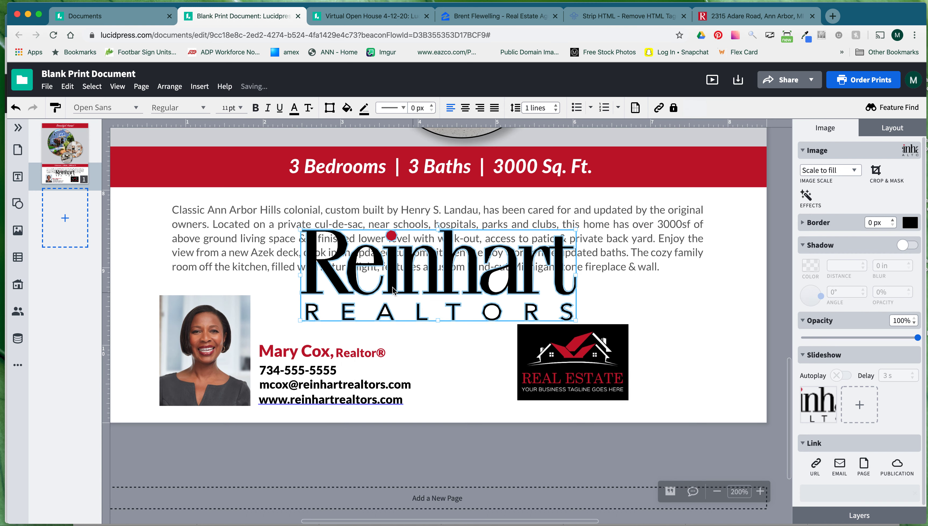
Shrink the Reinhart Realtors logo and set it at the lower right beside the Real Estate logo.
left_click_drag(304, 232, 679, 374)
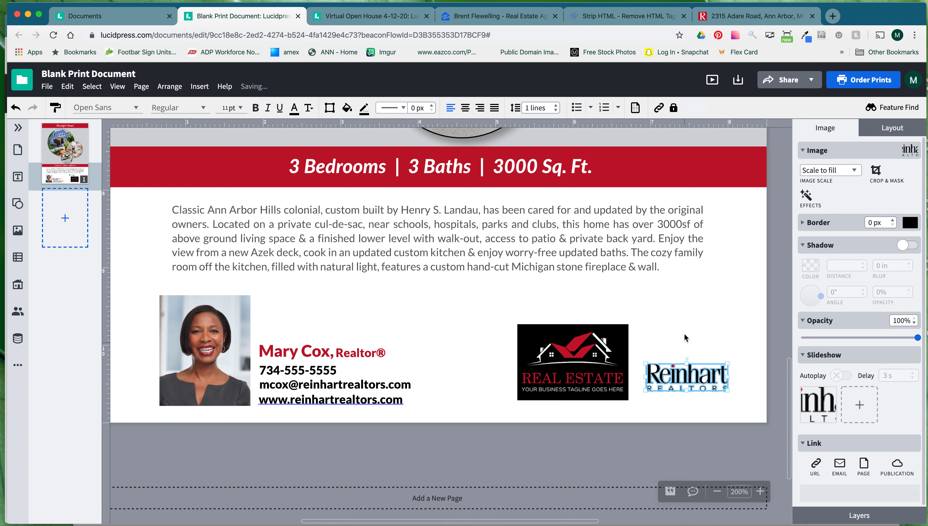
left_click(122, 279)
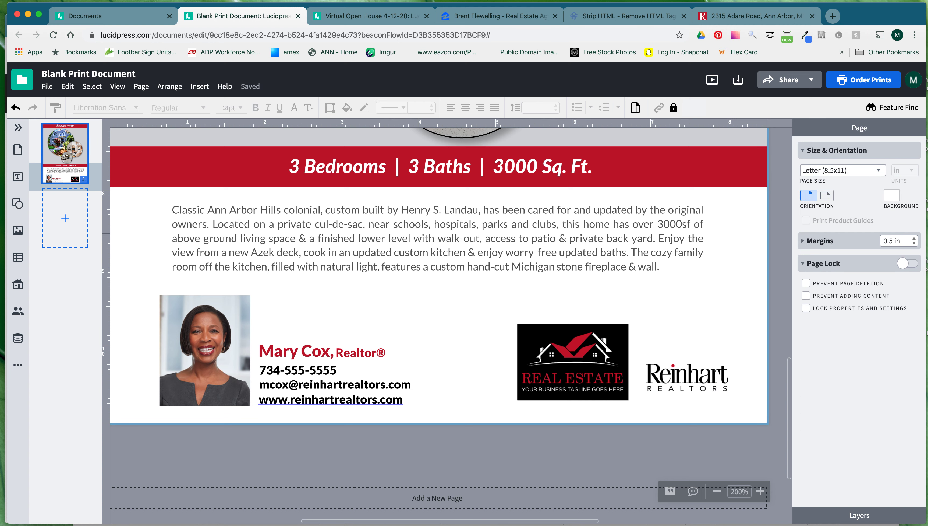
Add a widened 8 pt Body text box beneath the Reinhart logo.
left_click(18, 177)
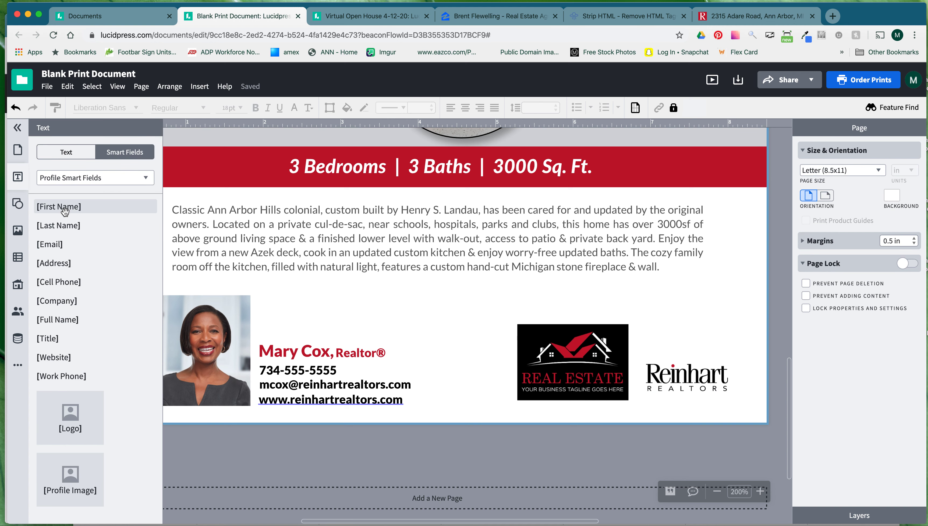
left_click(60, 160)
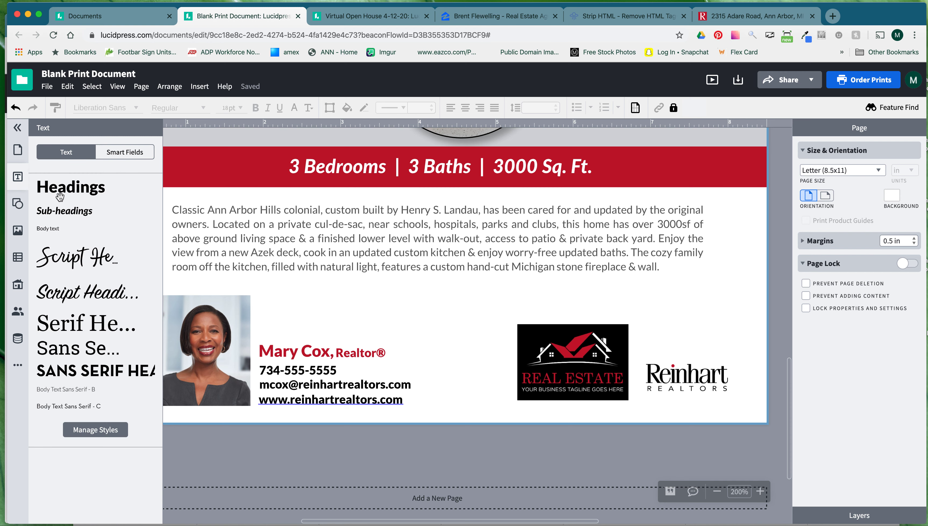
left_click_drag(53, 225, 674, 407)
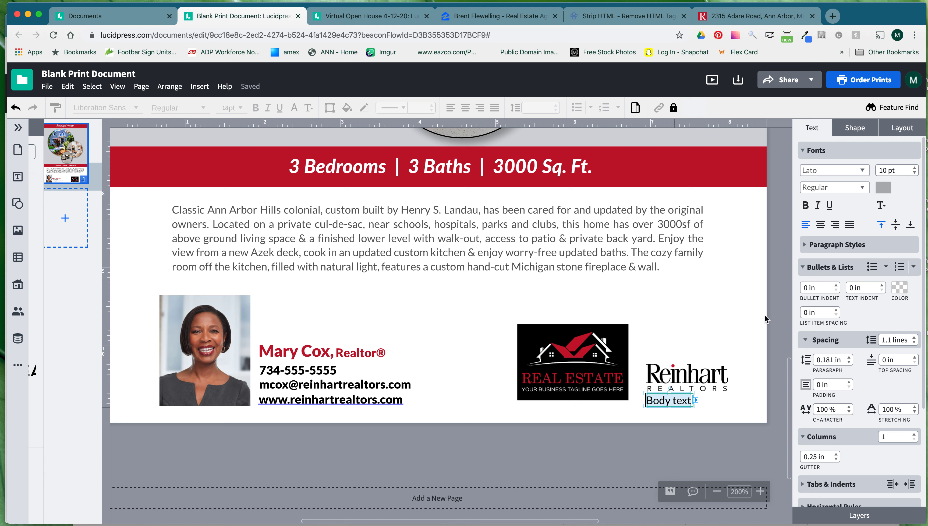
left_click(915, 173)
left_click(915, 173)
left_click_drag(695, 406, 737, 411)
Replace the placeholder Body text with the office phone line.
left_click(681, 402)
left_click_drag(681, 402, 648, 398)
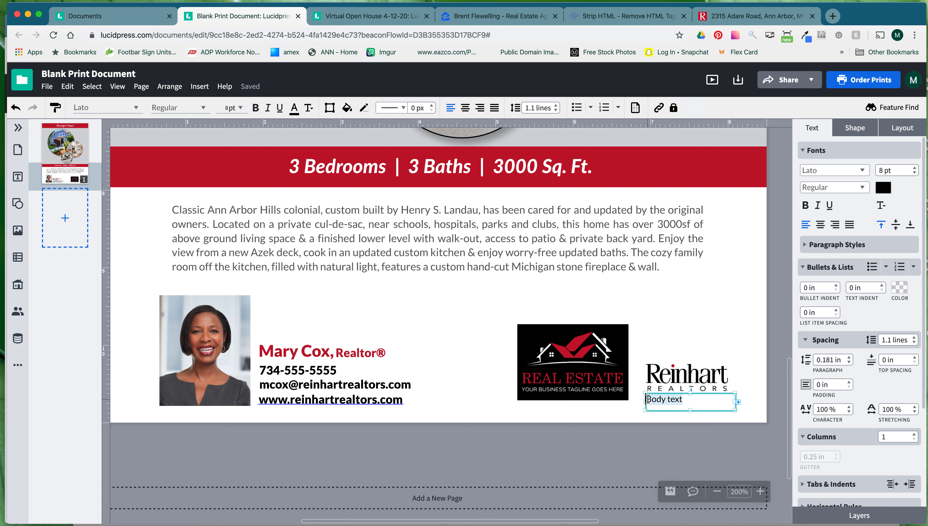
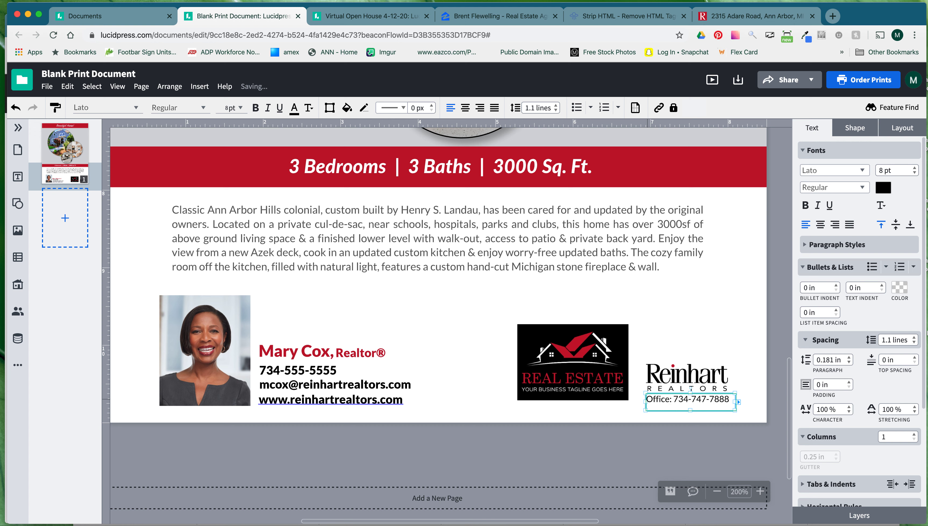
left_click(743, 391)
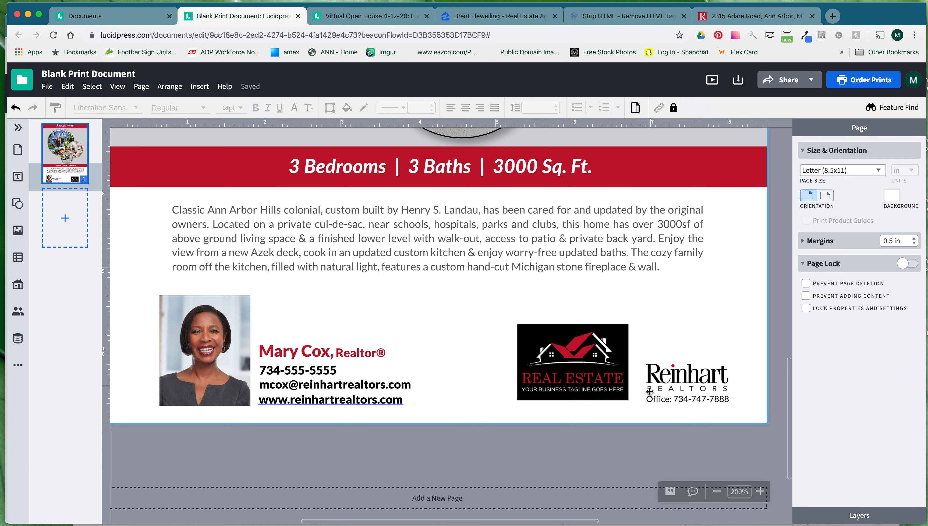
left_click(722, 404)
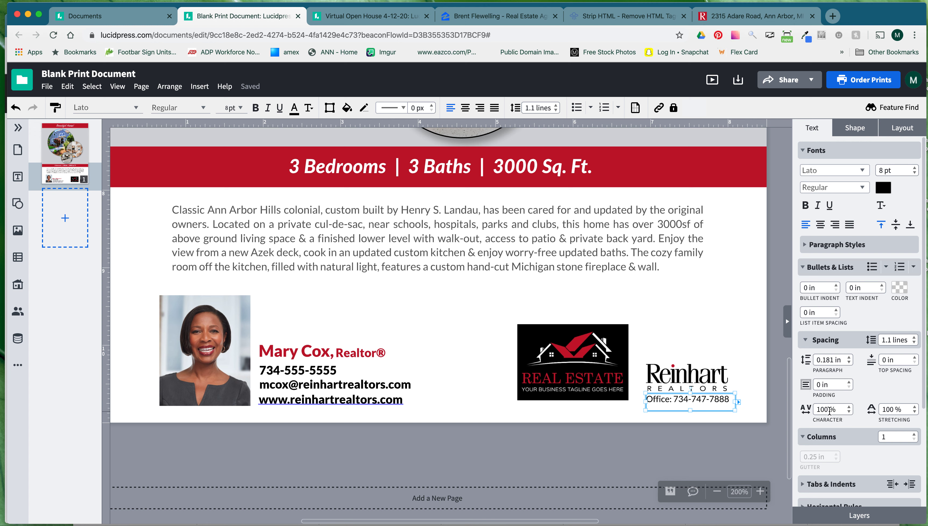
Change the office phone line's character spacing to 98%.
left_click_drag(828, 410, 814, 411)
type("98")
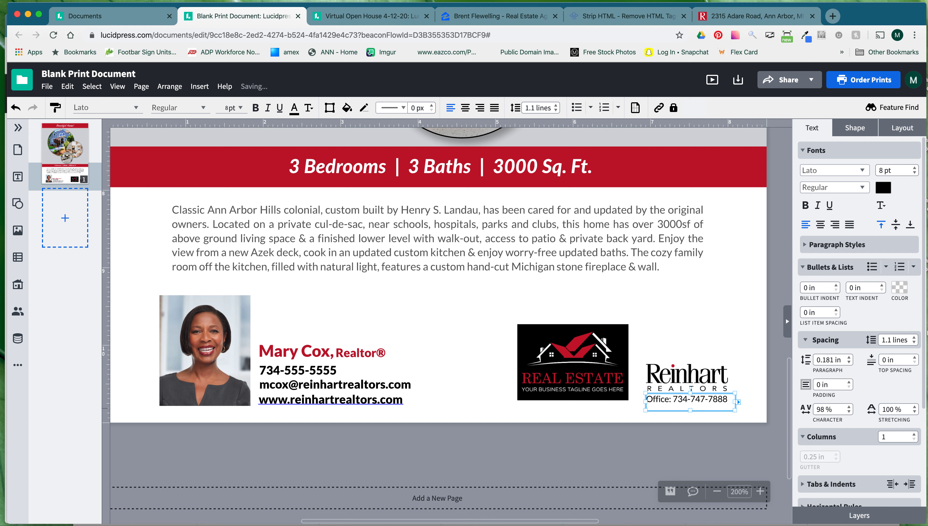
left_click(769, 405)
left_click(717, 404)
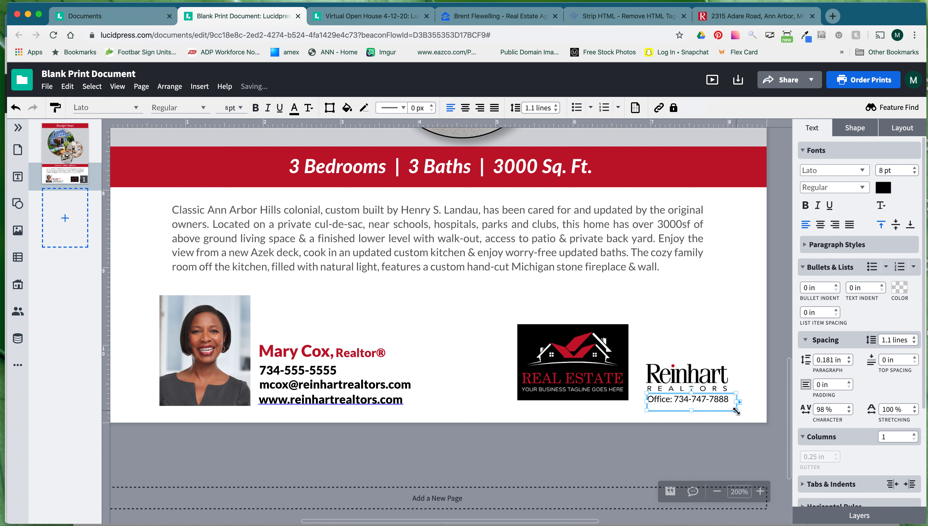
left_click(748, 411)
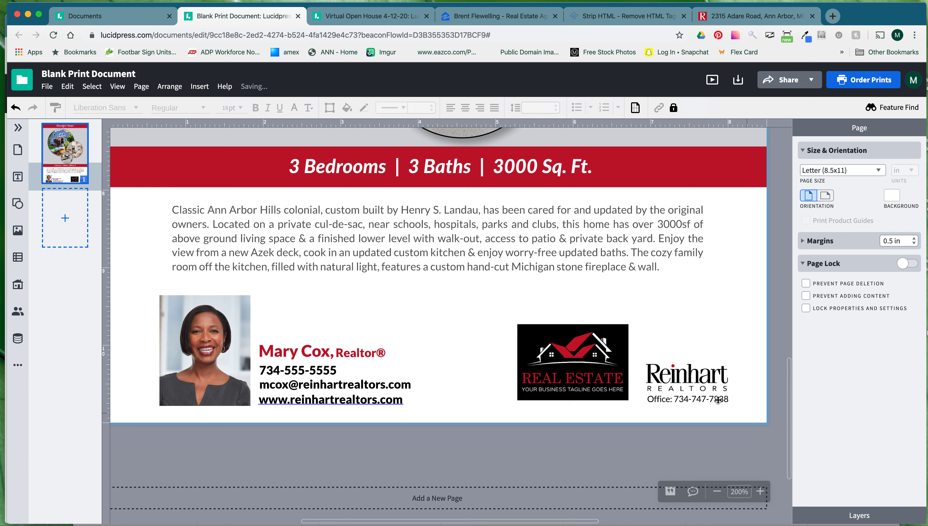
Nudge the office phone line left, then move it up together with the Reinhart logo.
left_click(723, 401)
key("Left")
left_click(761, 405)
left_click_drag(759, 408, 645, 372)
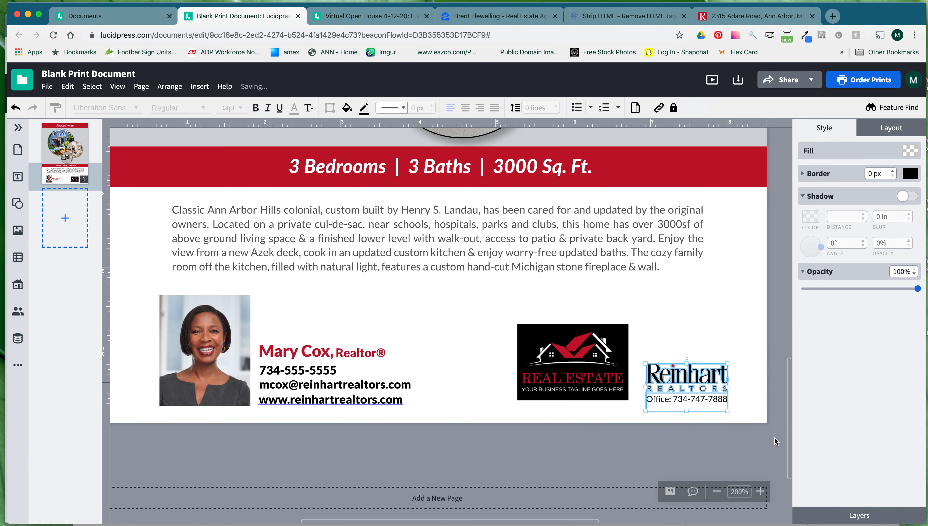
left_click(748, 412)
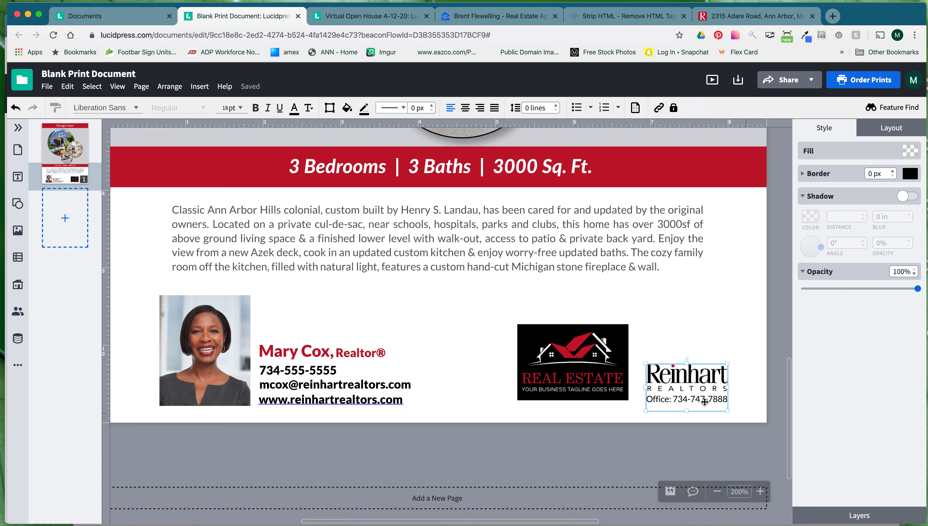
left_click(672, 378)
key("Up")
key("Up")
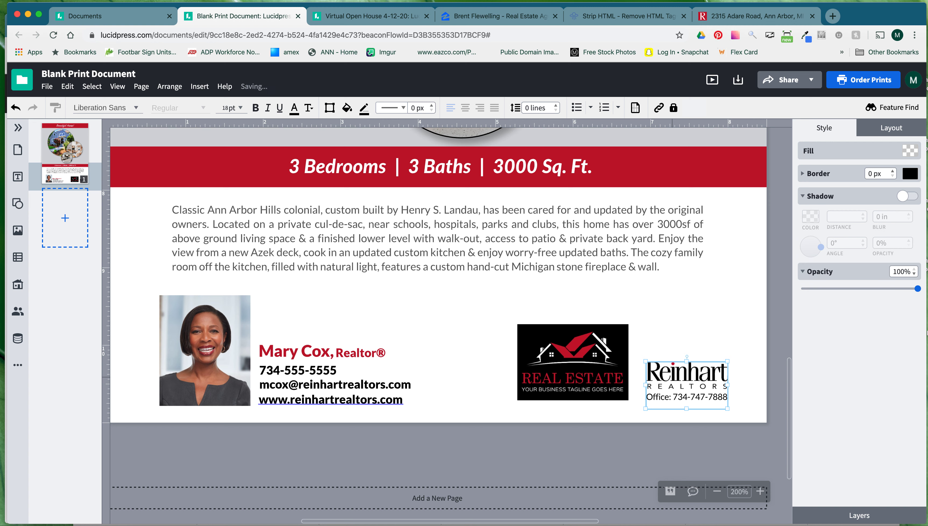
left_click(746, 312)
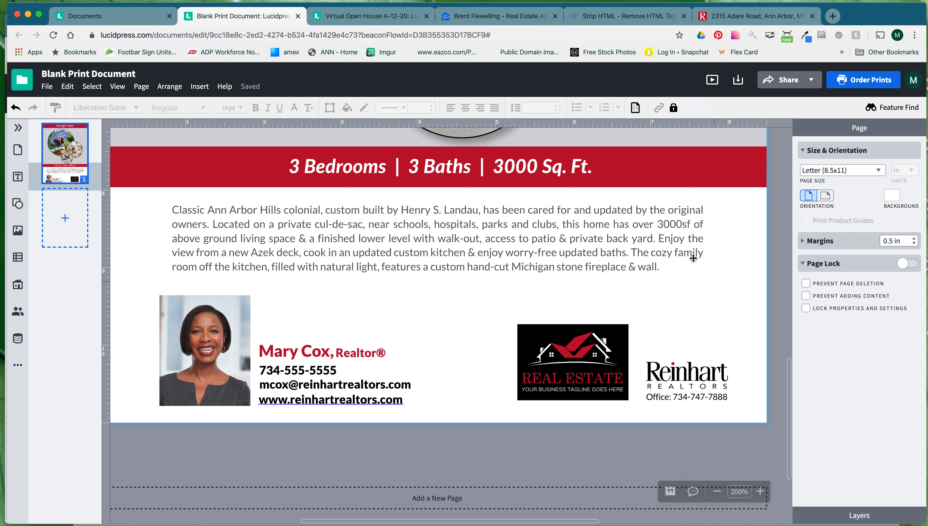
Drag the Real Estate and Reinhart logos closer together, then zoom out to 125%.
left_click_drag(602, 380, 563, 380)
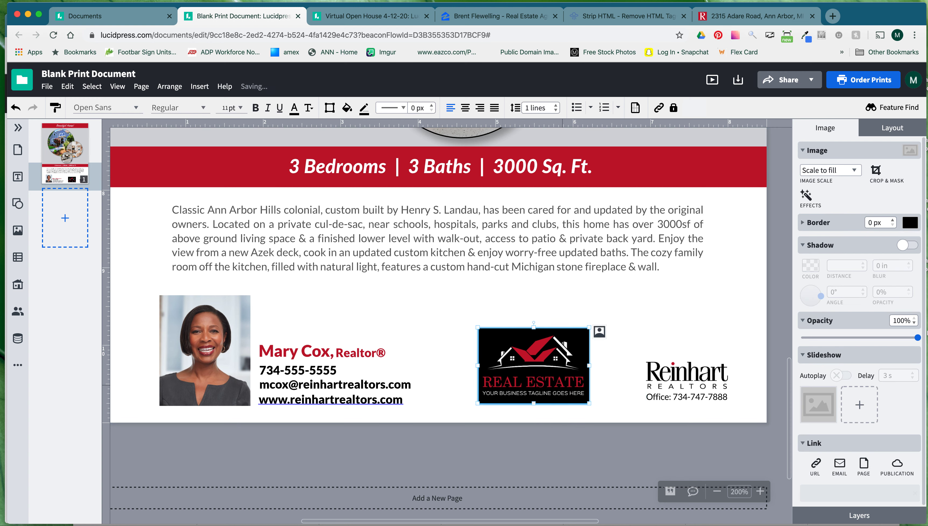
left_click_drag(664, 380, 642, 380)
mouse_move(582, 367)
left_mouse_down()
mouse_move(601, 371)
mouse_move(601, 354)
mouse_move(576, 369)
left_mouse_up()
left_click(730, 331)
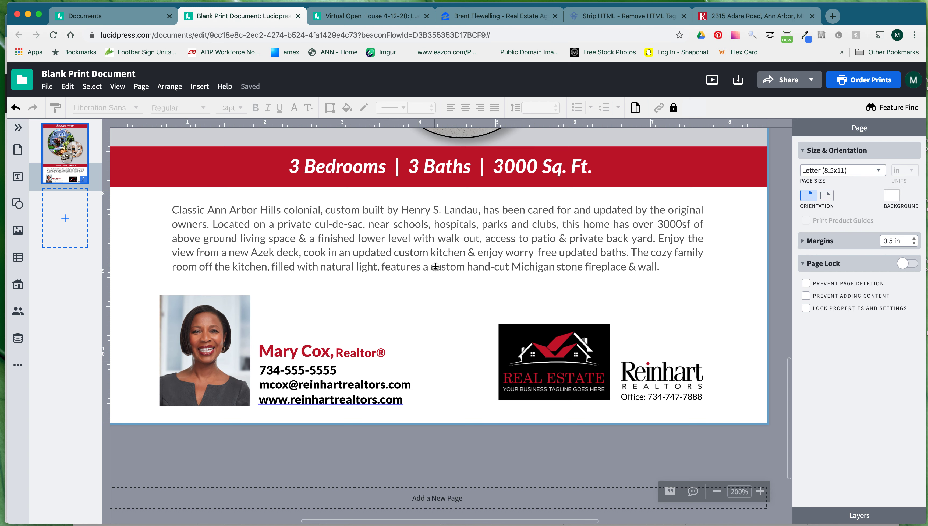
left_click(720, 491)
left_click(720, 491)
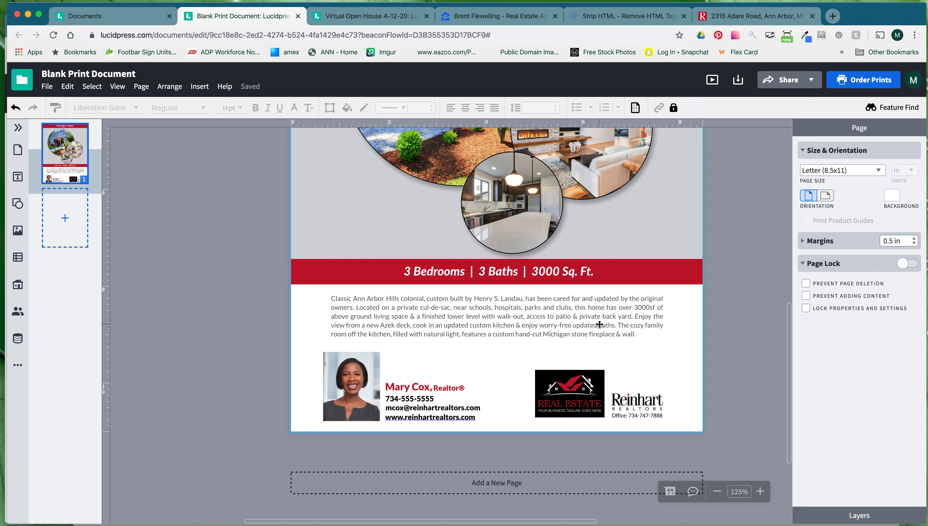
Widen the property description box leftward and centre it horizontally on the page.
scroll(608, 331, "up", 10)
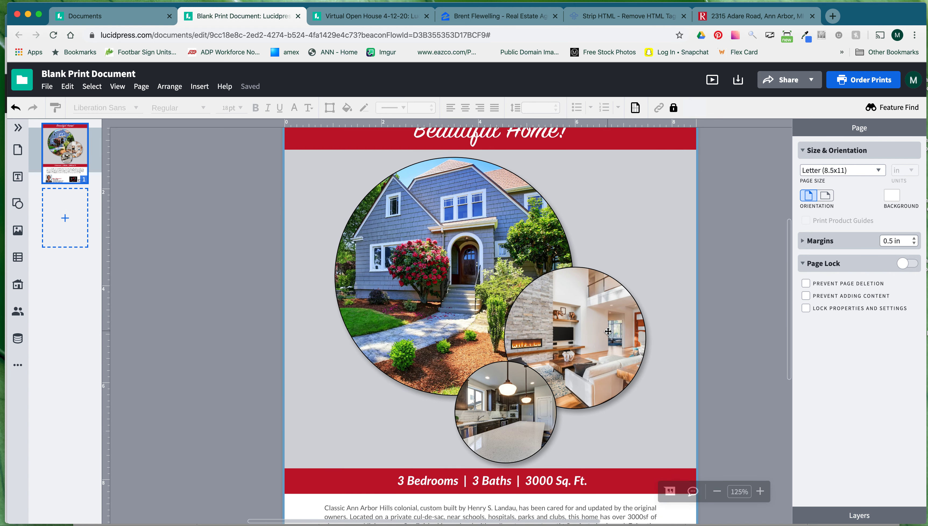
scroll(608, 331, "down", 4)
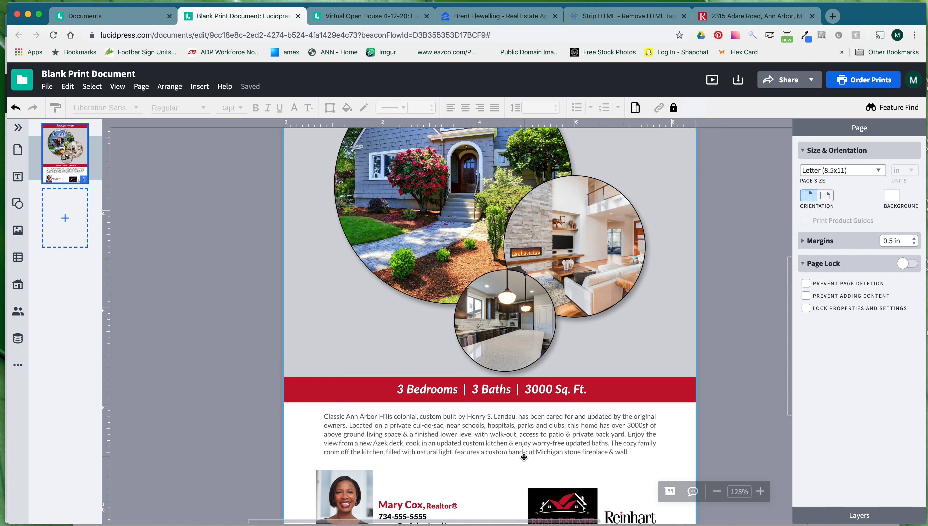
scroll(478, 441, "down", 2)
left_click(317, 407)
left_click_drag(323, 403, 316, 404)
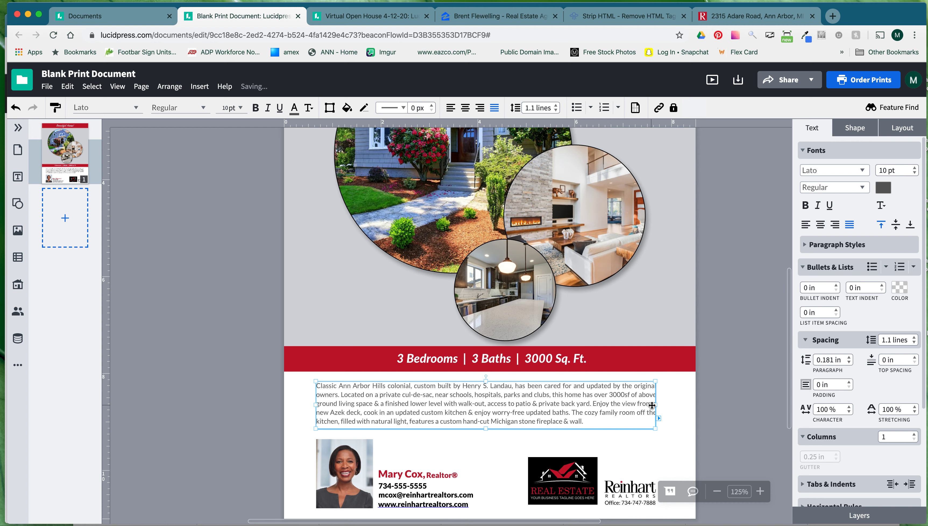
left_click(909, 133)
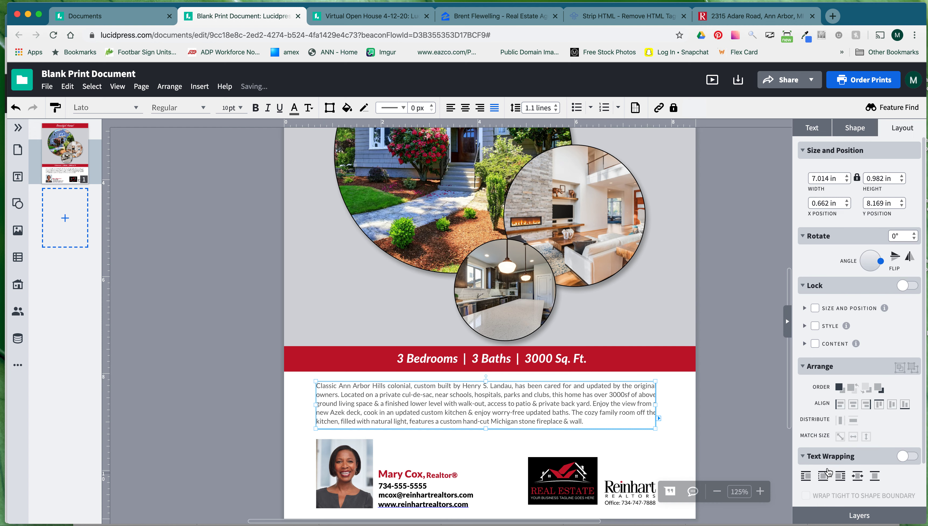
left_click(853, 406)
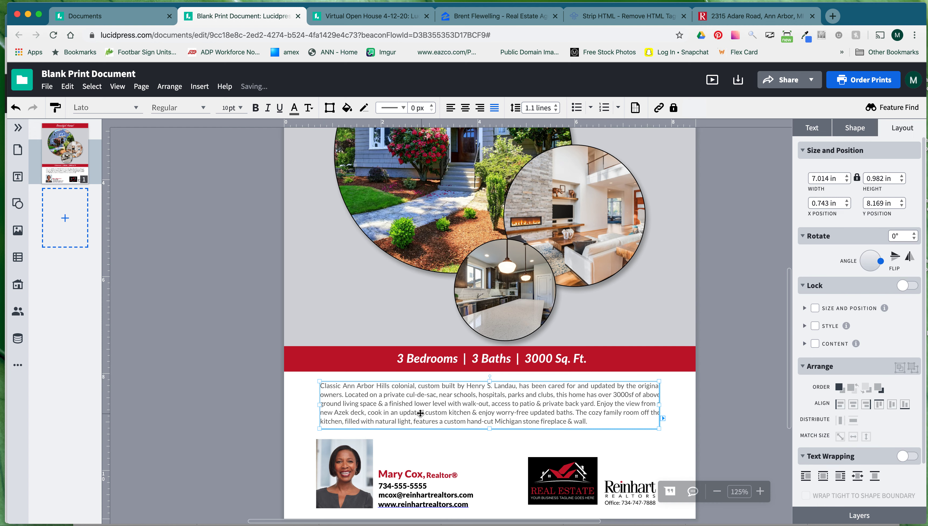
left_click_drag(320, 404, 316, 405)
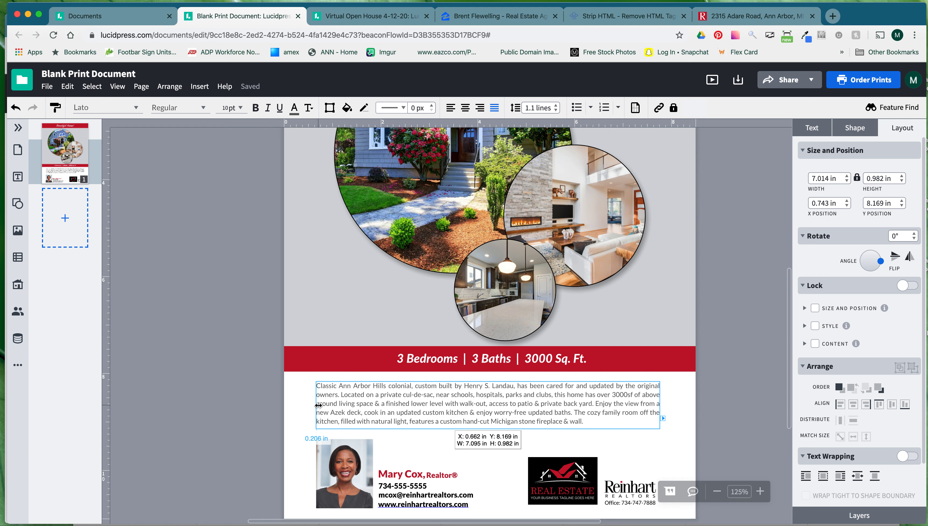
left_click(853, 404)
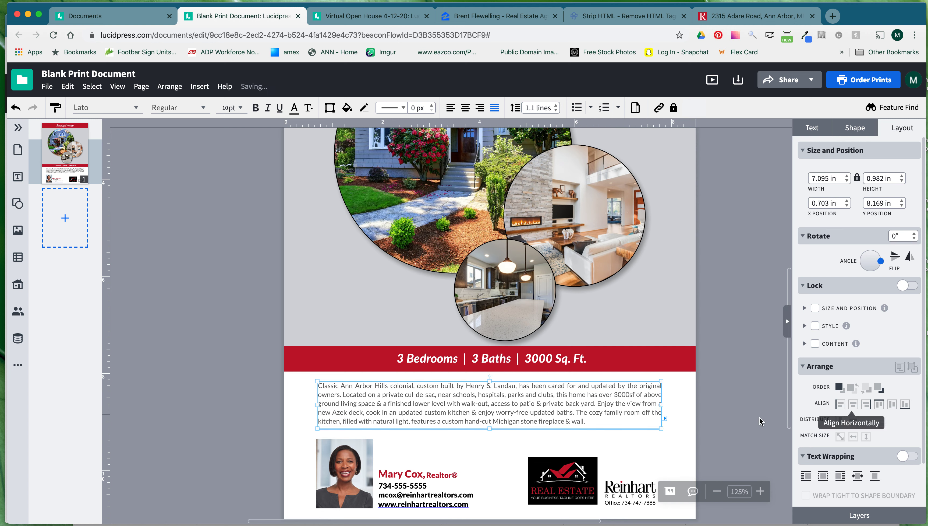
left_click_drag(319, 404, 316, 404)
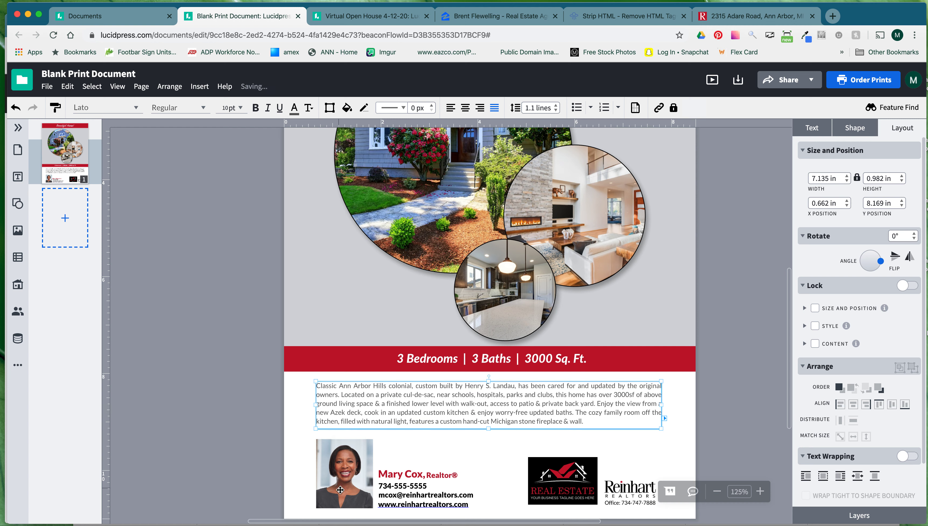
left_click(863, 407)
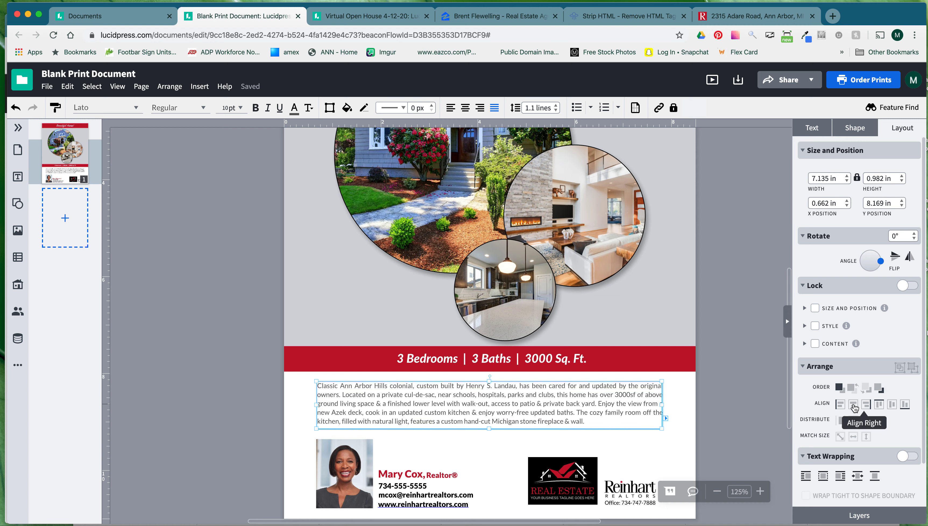
left_click(295, 389)
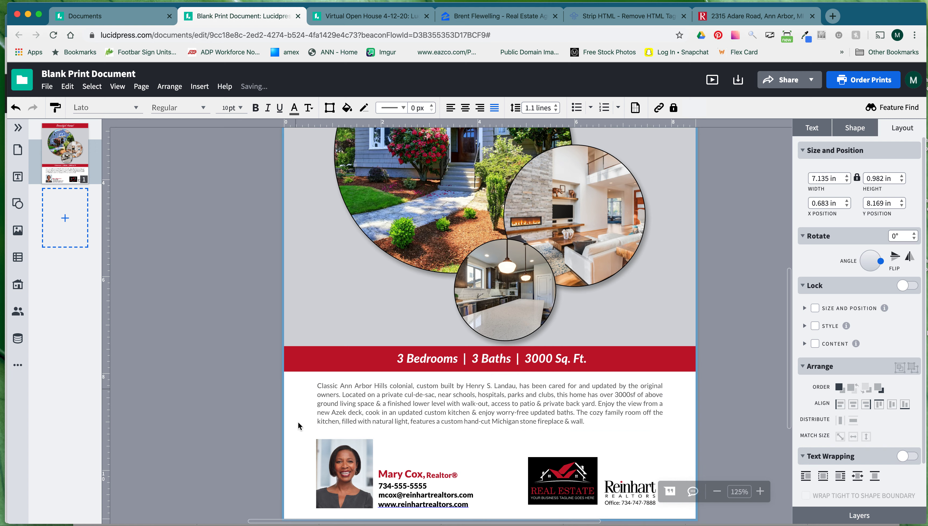
Shrink the house photo circles collage to about 5.966 × 5.842 in and centre it horizontally.
left_click(537, 311)
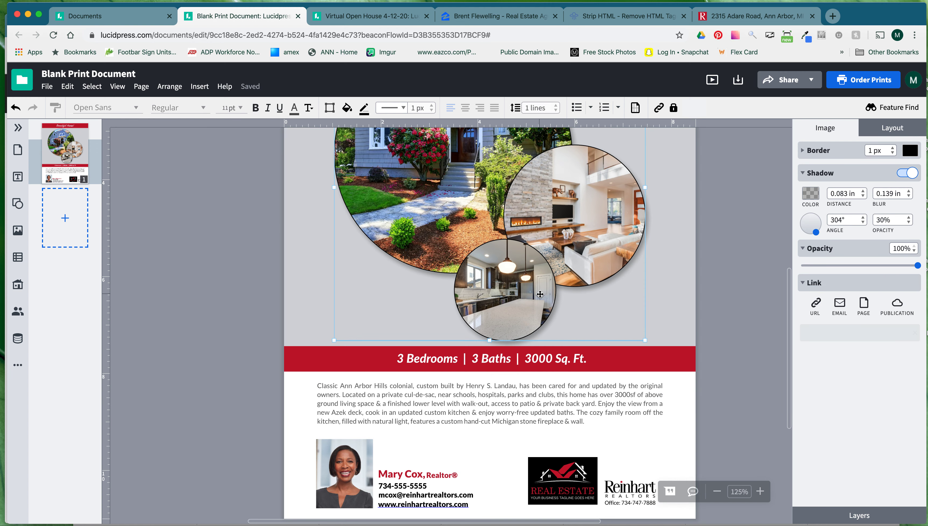
left_click_drag(646, 340, 623, 317)
left_click(892, 128)
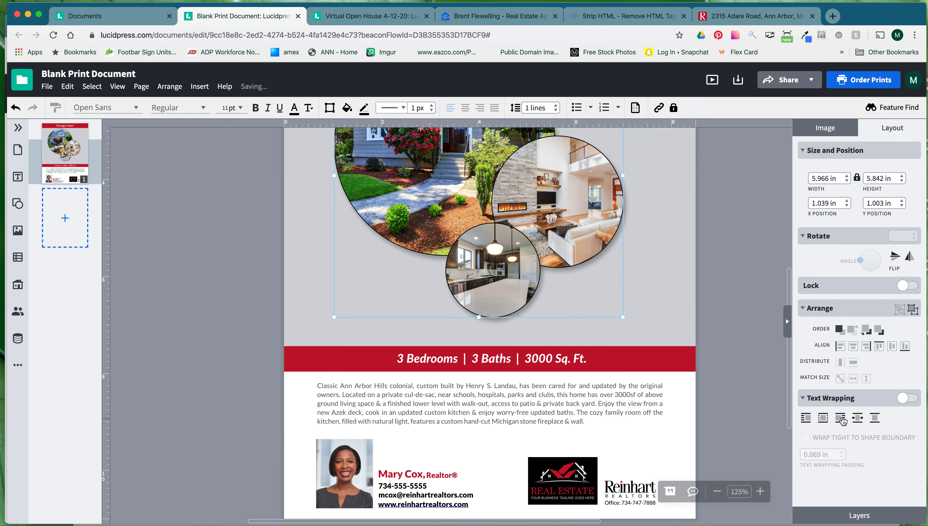
left_click(854, 346)
left_click(707, 362)
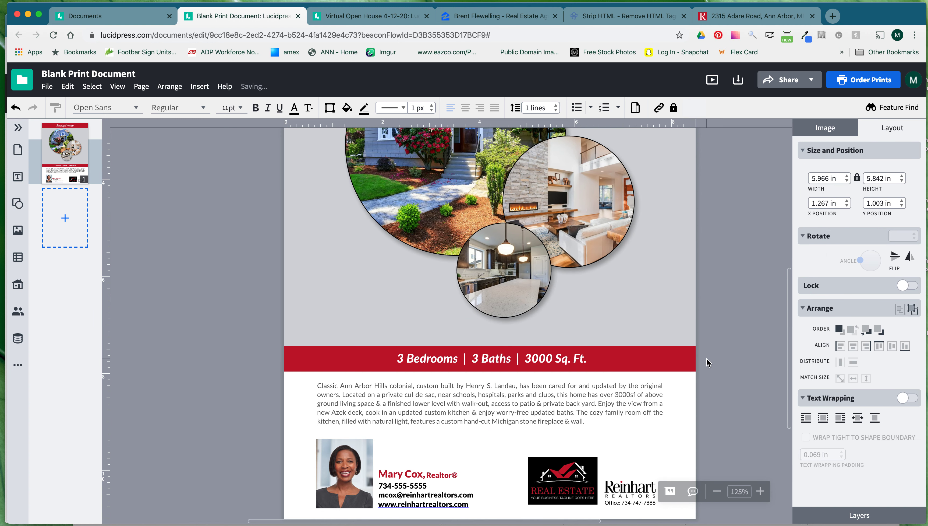
left_click(400, 358)
mouse_move(399, 358)
left_mouse_down()
mouse_move(415, 370)
mouse_move(439, 366)
mouse_move(413, 358)
left_mouse_up()
Group the red stats banner with its text and move it up under the photos.
scroll(766, 338, "up", 2)
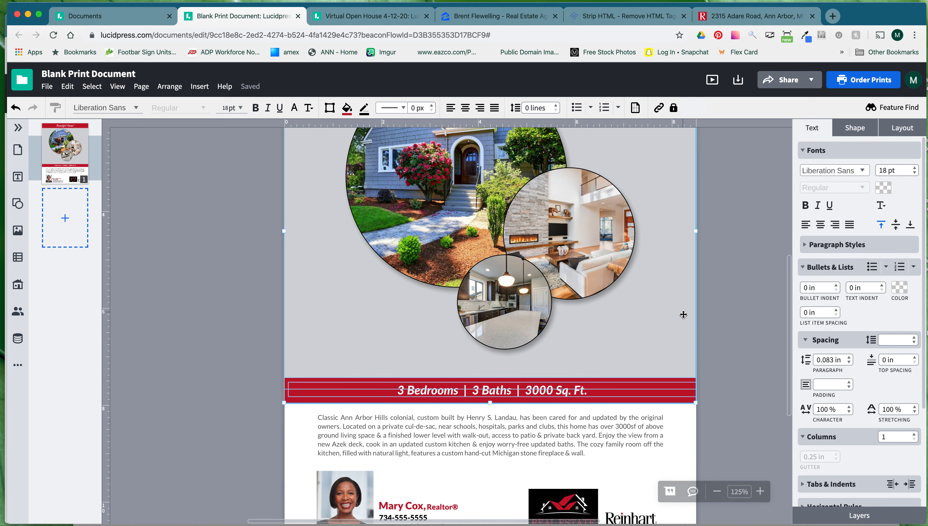
scroll(683, 314, "left", 1)
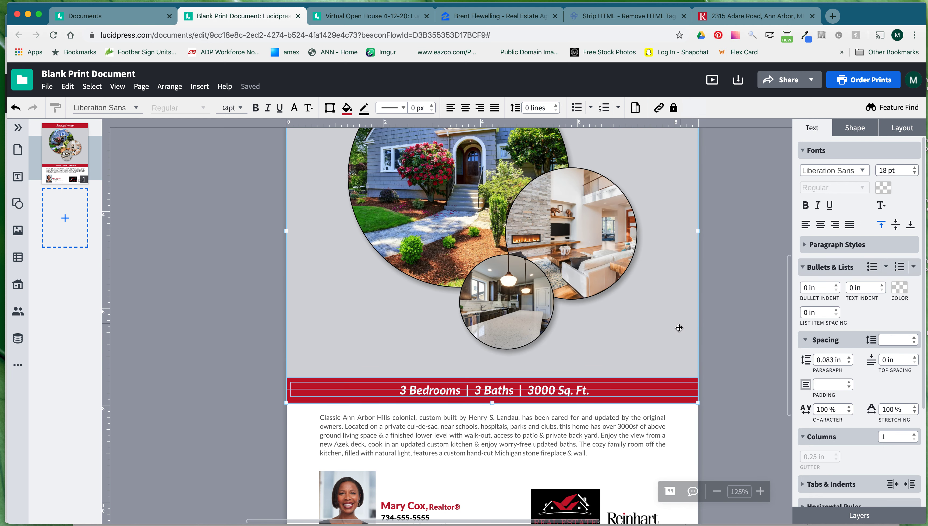
left_click(674, 355, "shift")
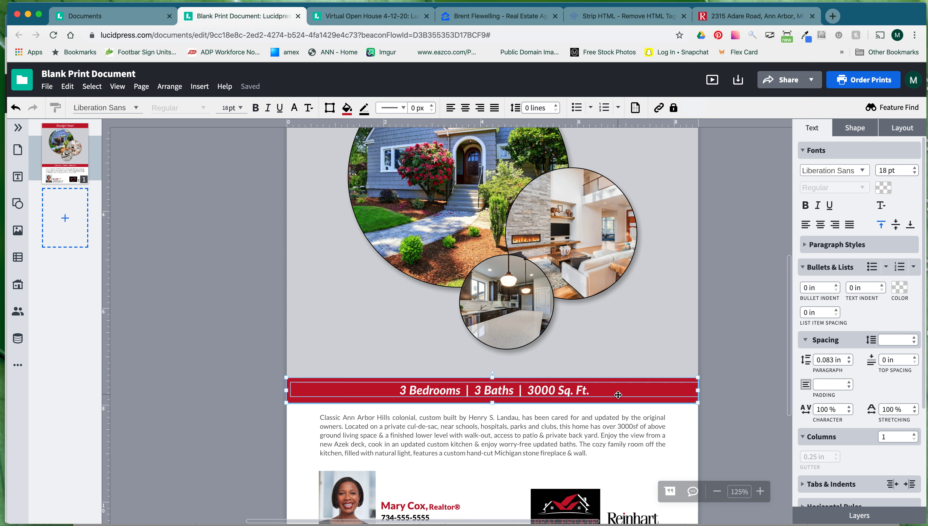
key("super+g")
left_click_drag(560, 392, 559, 377)
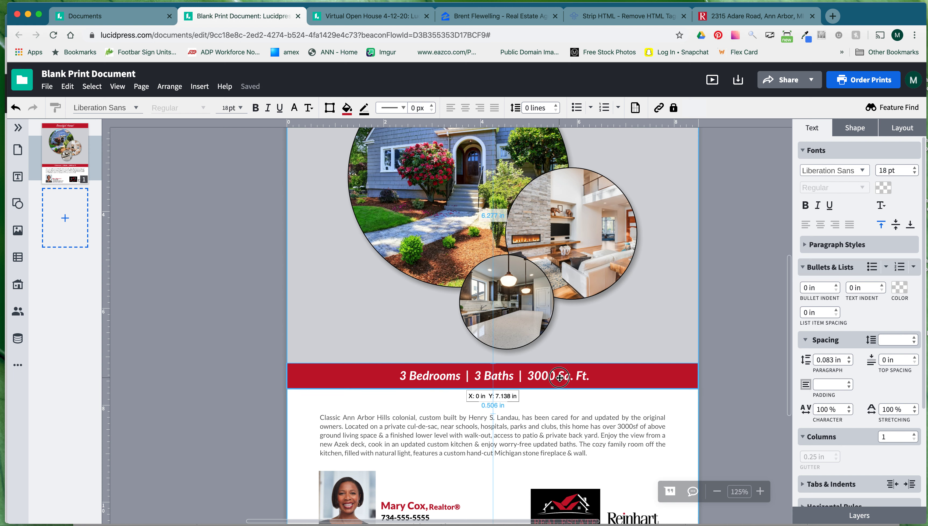
left_click_drag(560, 376, 560, 379)
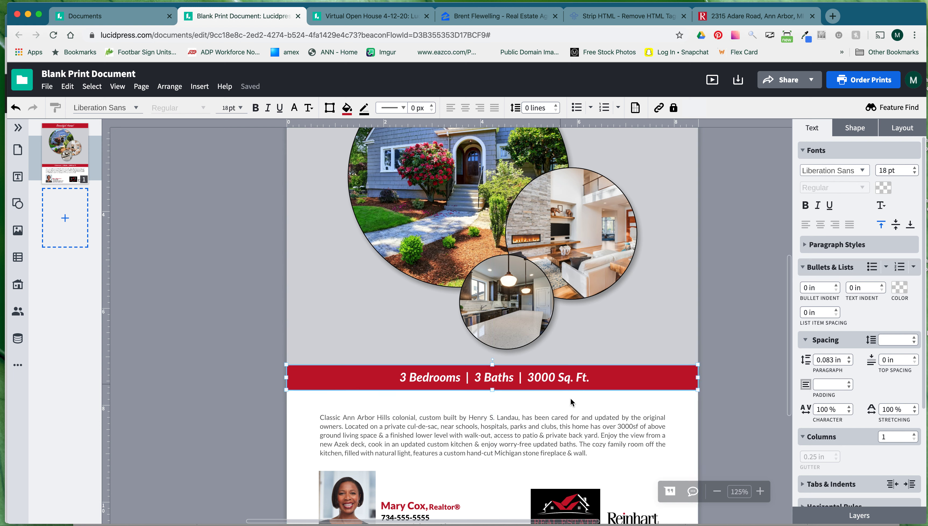
Raise the property description to sit just below the red stats banner.
left_click_drag(570, 427, 570, 413)
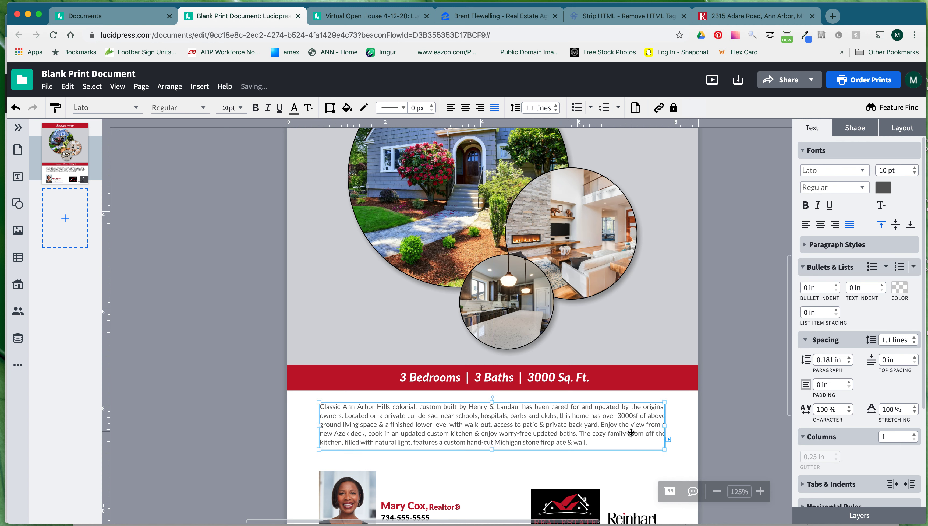
key("Down")
key("Down")
key("Down")
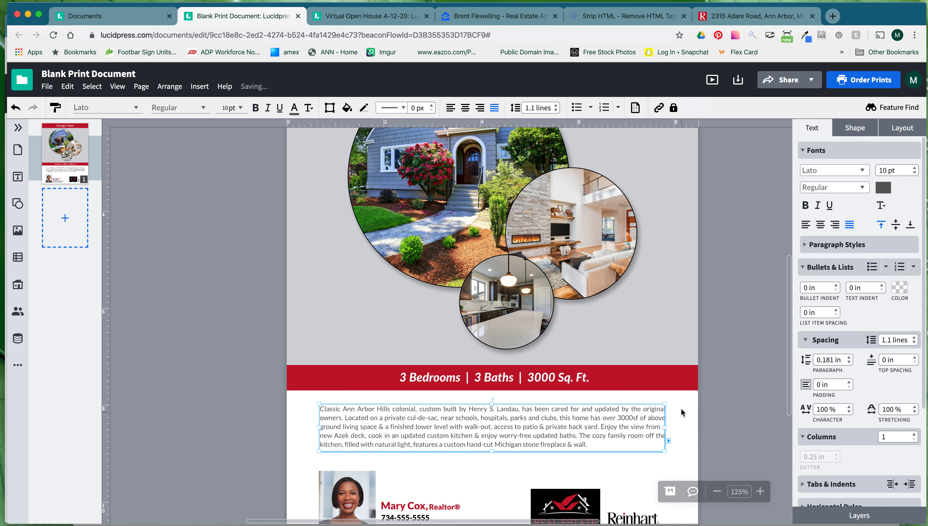
scroll(682, 411, "down", 2)
left_click(718, 390)
left_click(17, 203)
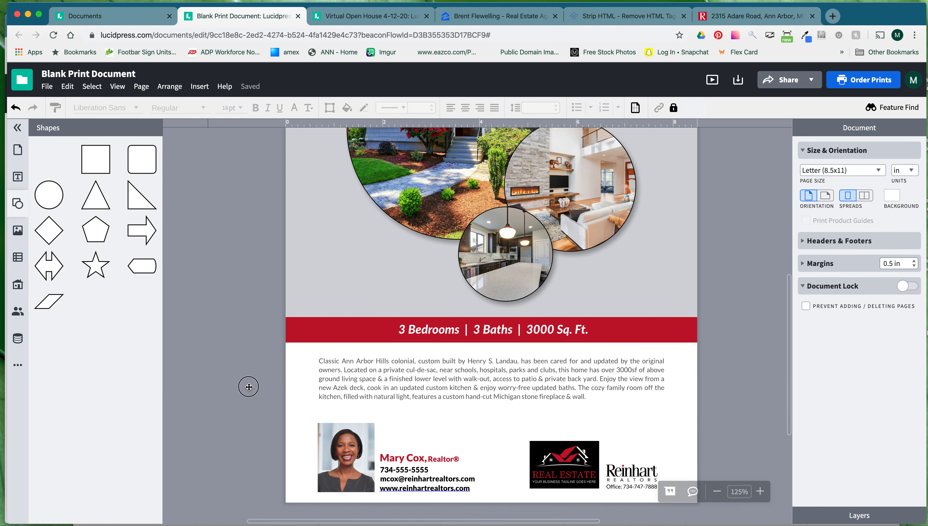
Draw a line below the description and stretch it across the text's width.
left_click_drag(249, 386, 371, 409)
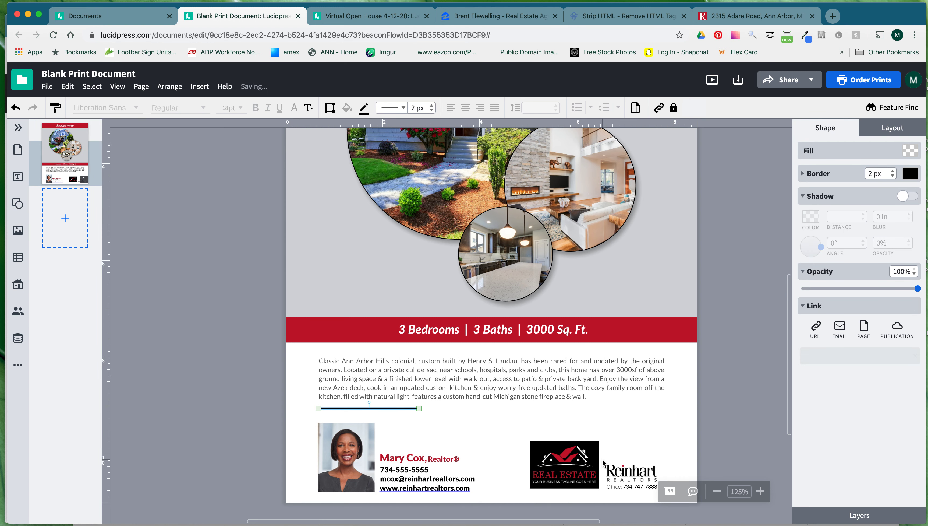
left_click(419, 408)
left_click_drag(419, 408, 663, 410)
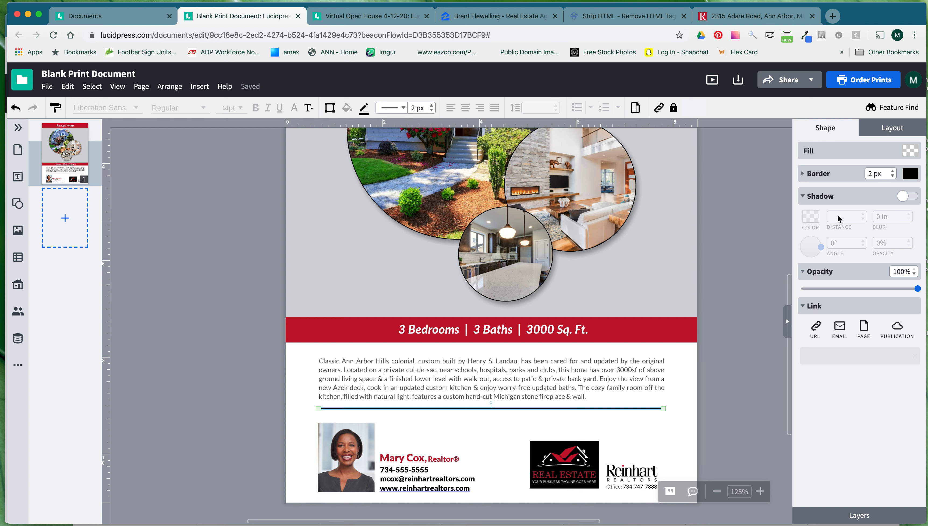
Make the divider line 0.75 px thick and dark grey, then nudge it down slightly.
left_click(892, 176)
left_click(882, 174)
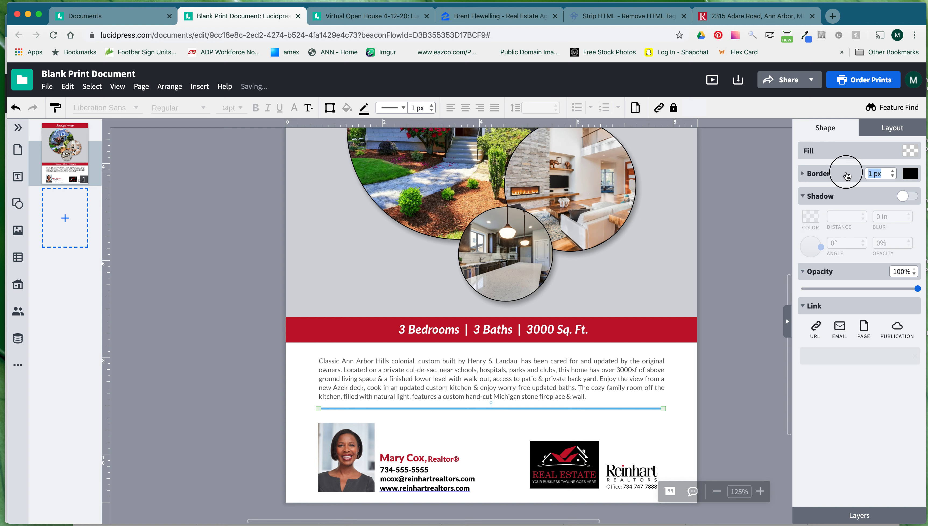
type(".75")
key("Return")
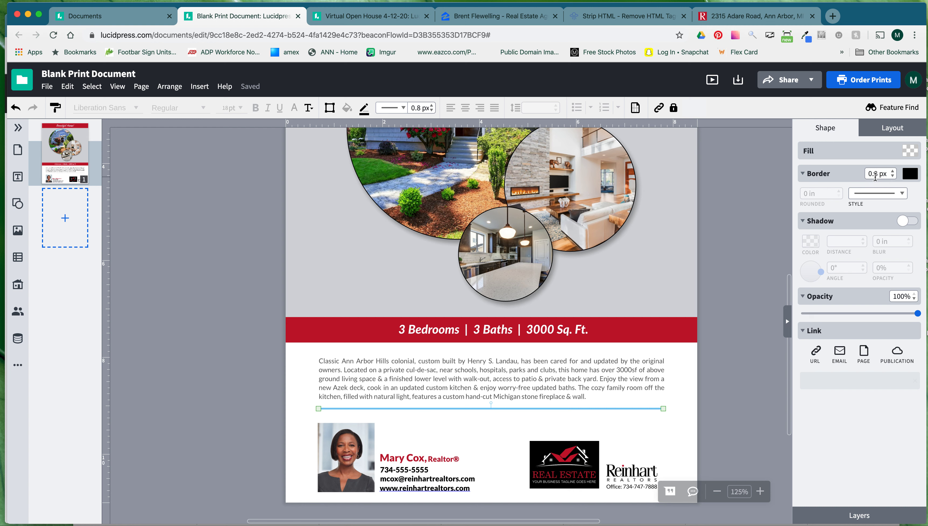
left_click(910, 173)
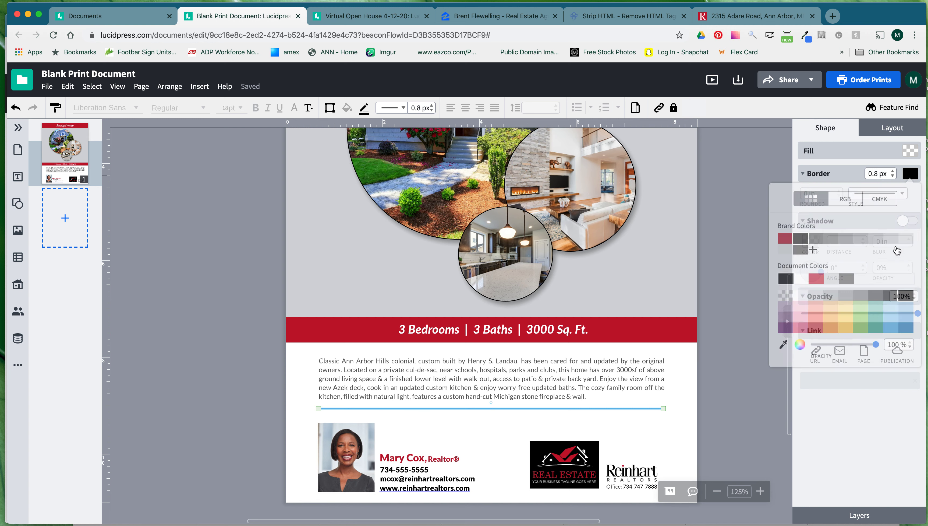
left_click(833, 241)
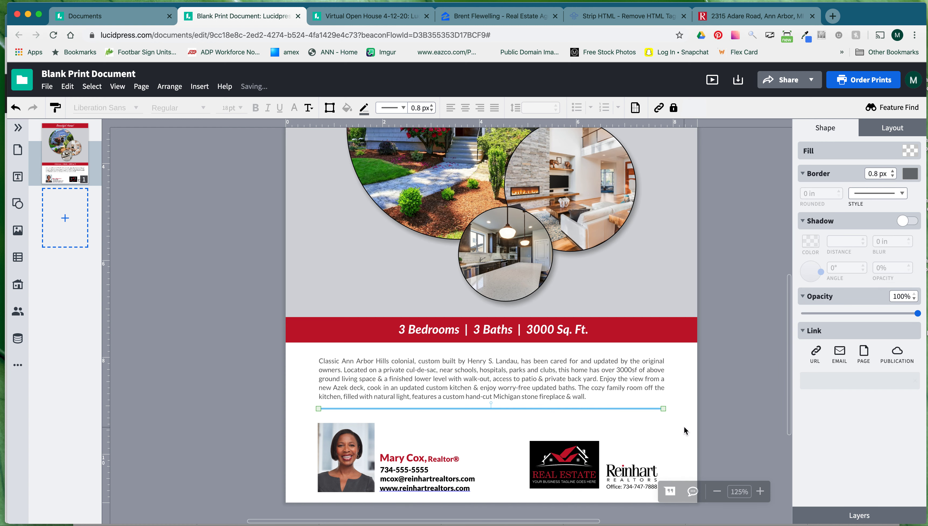
key("Down")
key("Down")
key("Down")
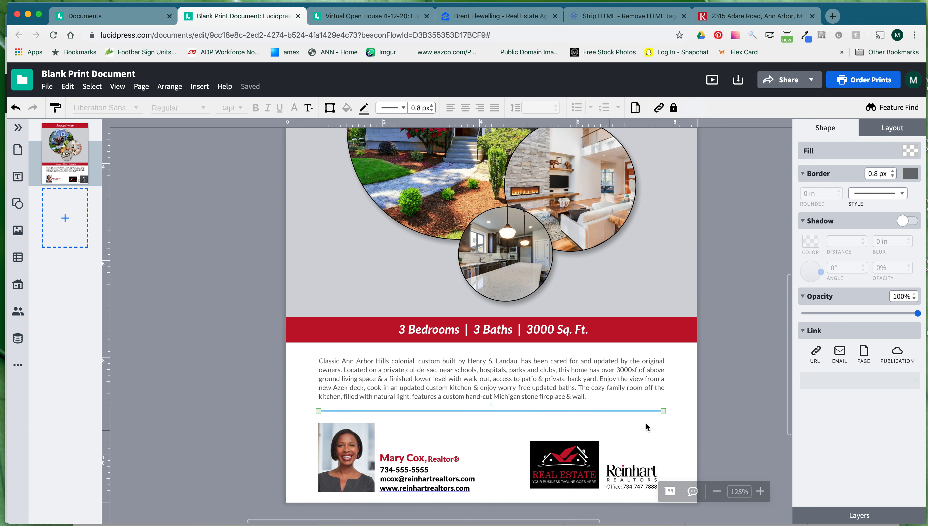
Zoom out to 75% and nudge the house photo circles group down one step.
left_click(719, 417)
left_click(717, 491)
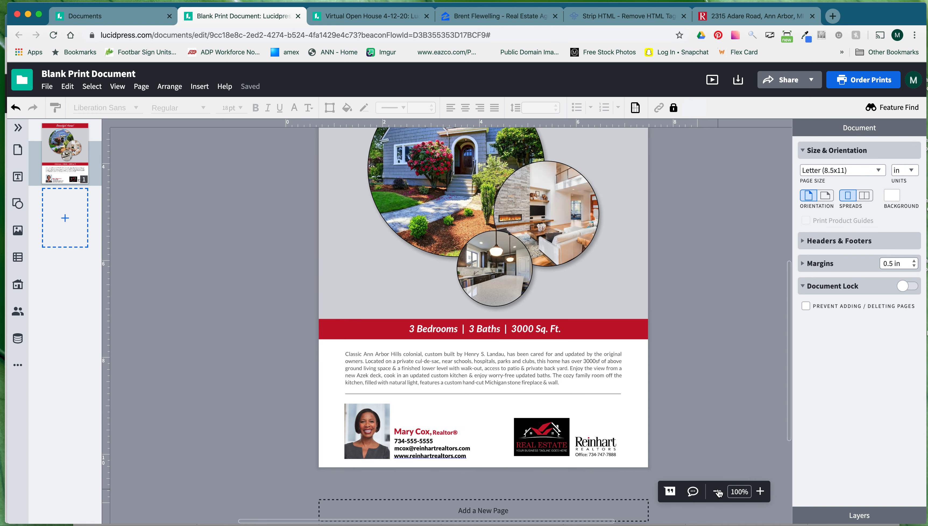
left_click(717, 491)
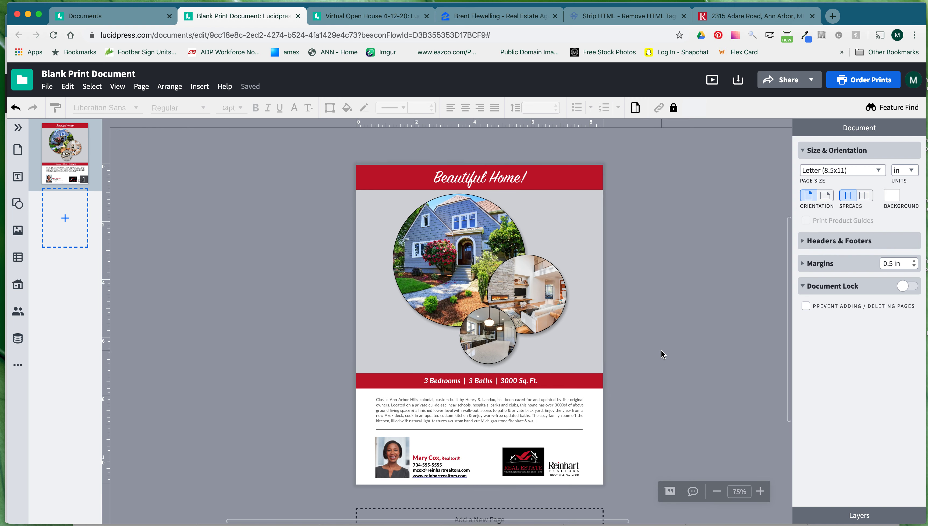
left_click(528, 311)
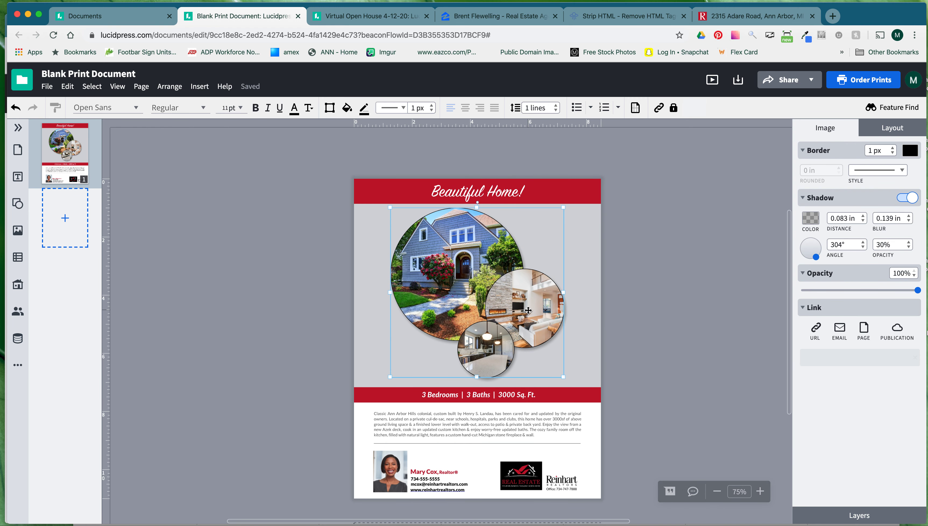
key("Down")
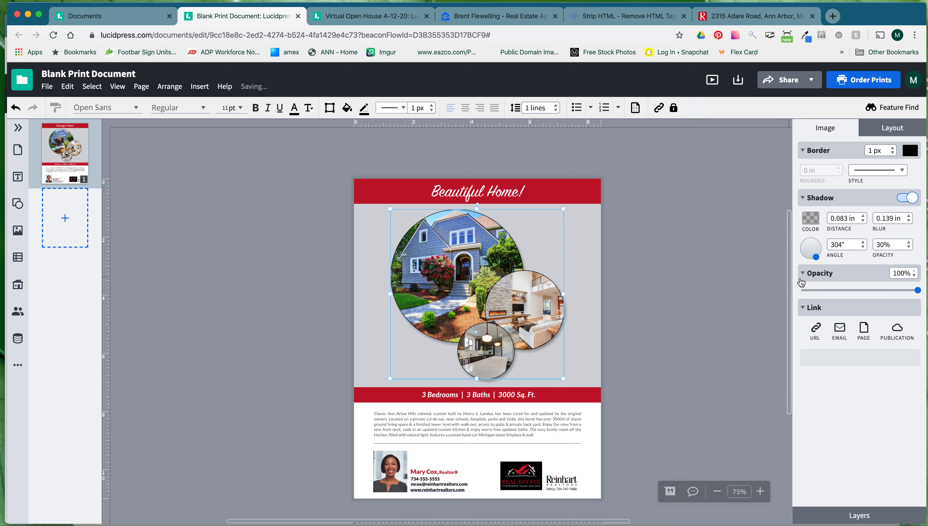
left_click(694, 310)
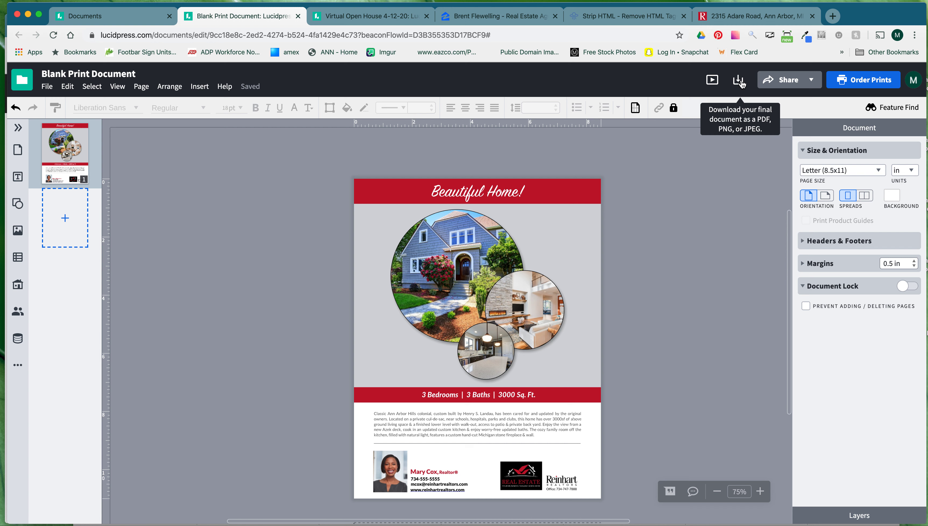
left_click(785, 82)
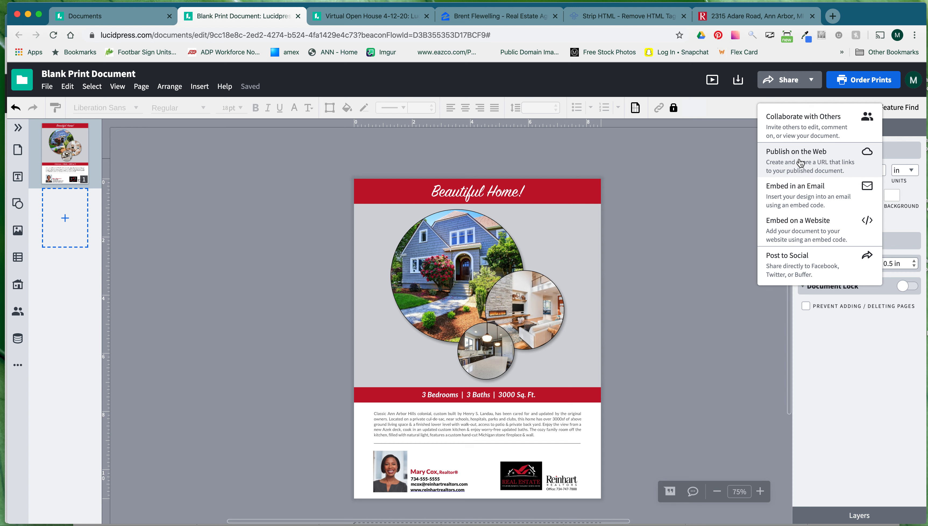
left_click(701, 183)
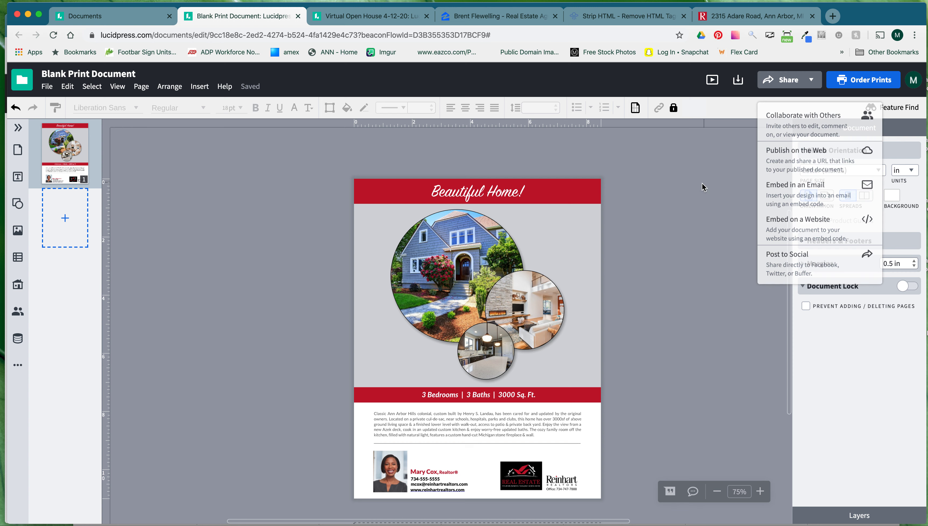
scroll(700, 187, "right", 1)
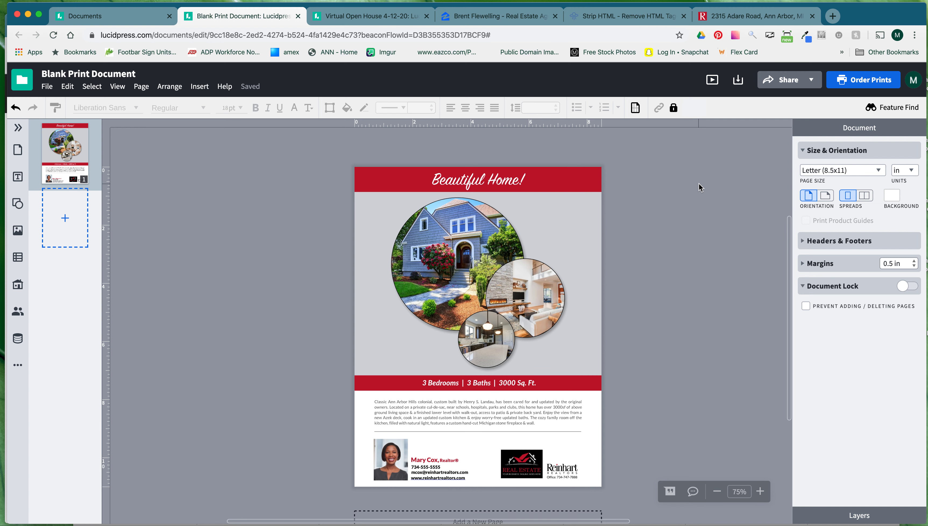
scroll(701, 187, "down", 1)
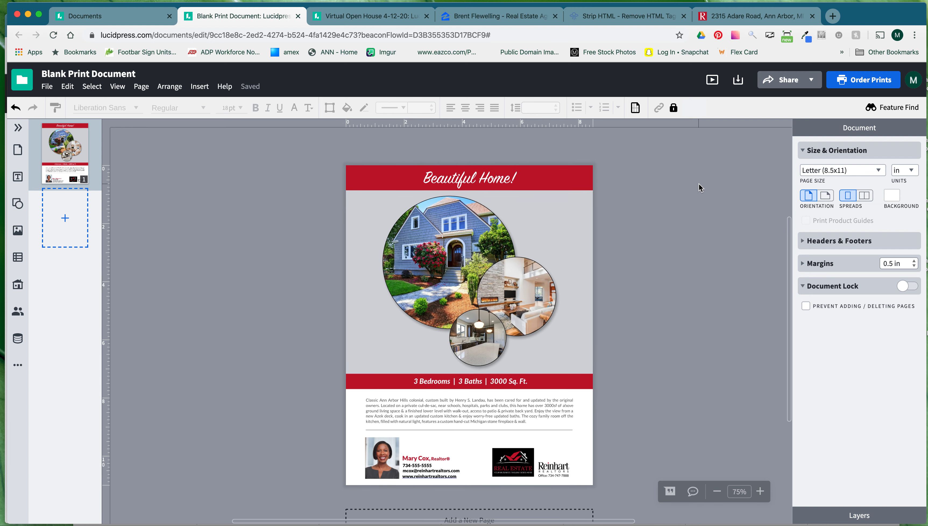